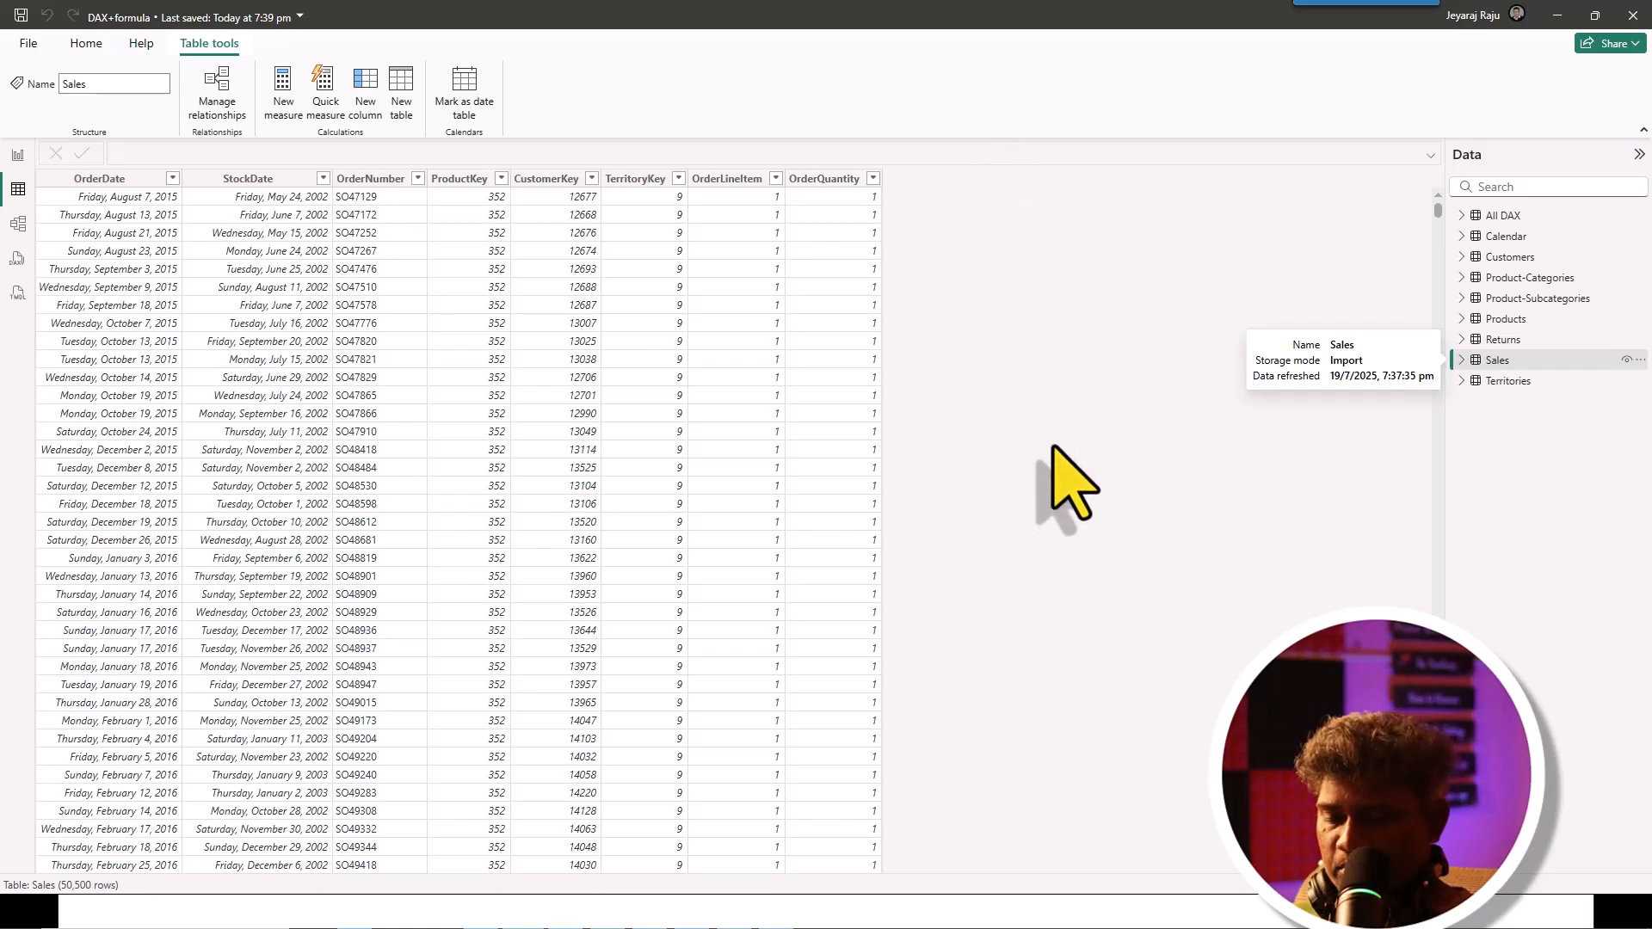
Review the DAX overview board and the model's table relationships, ending on the Sales table data in Power BI
key("alt+Tab")
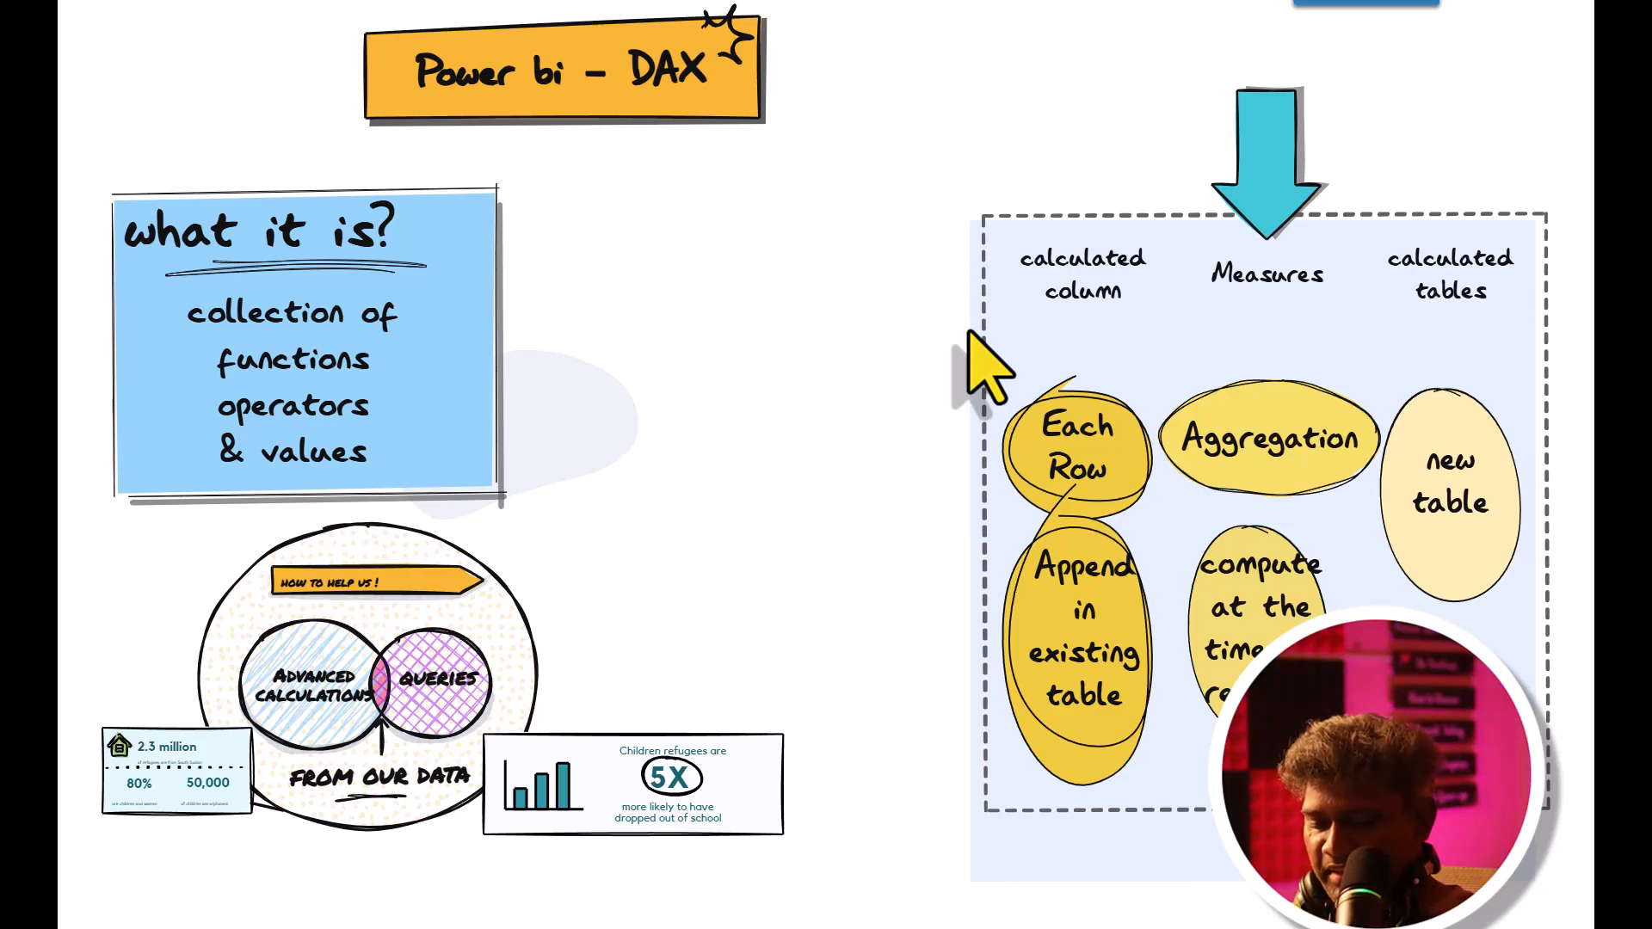
key("alt+Tab")
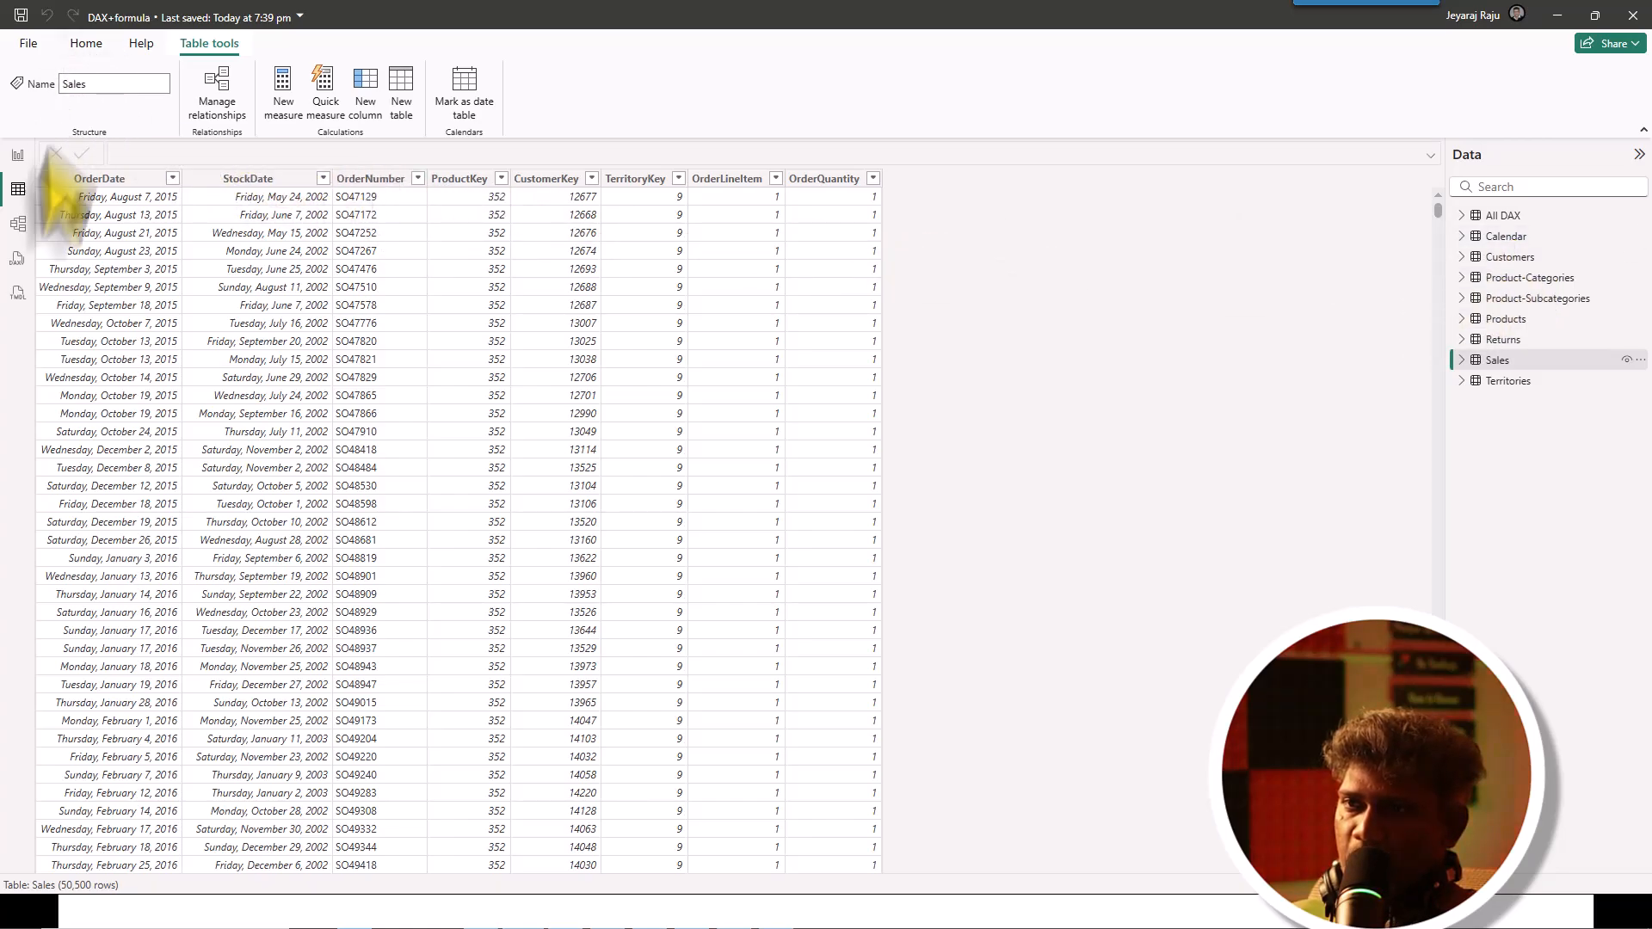
left_click(18, 225)
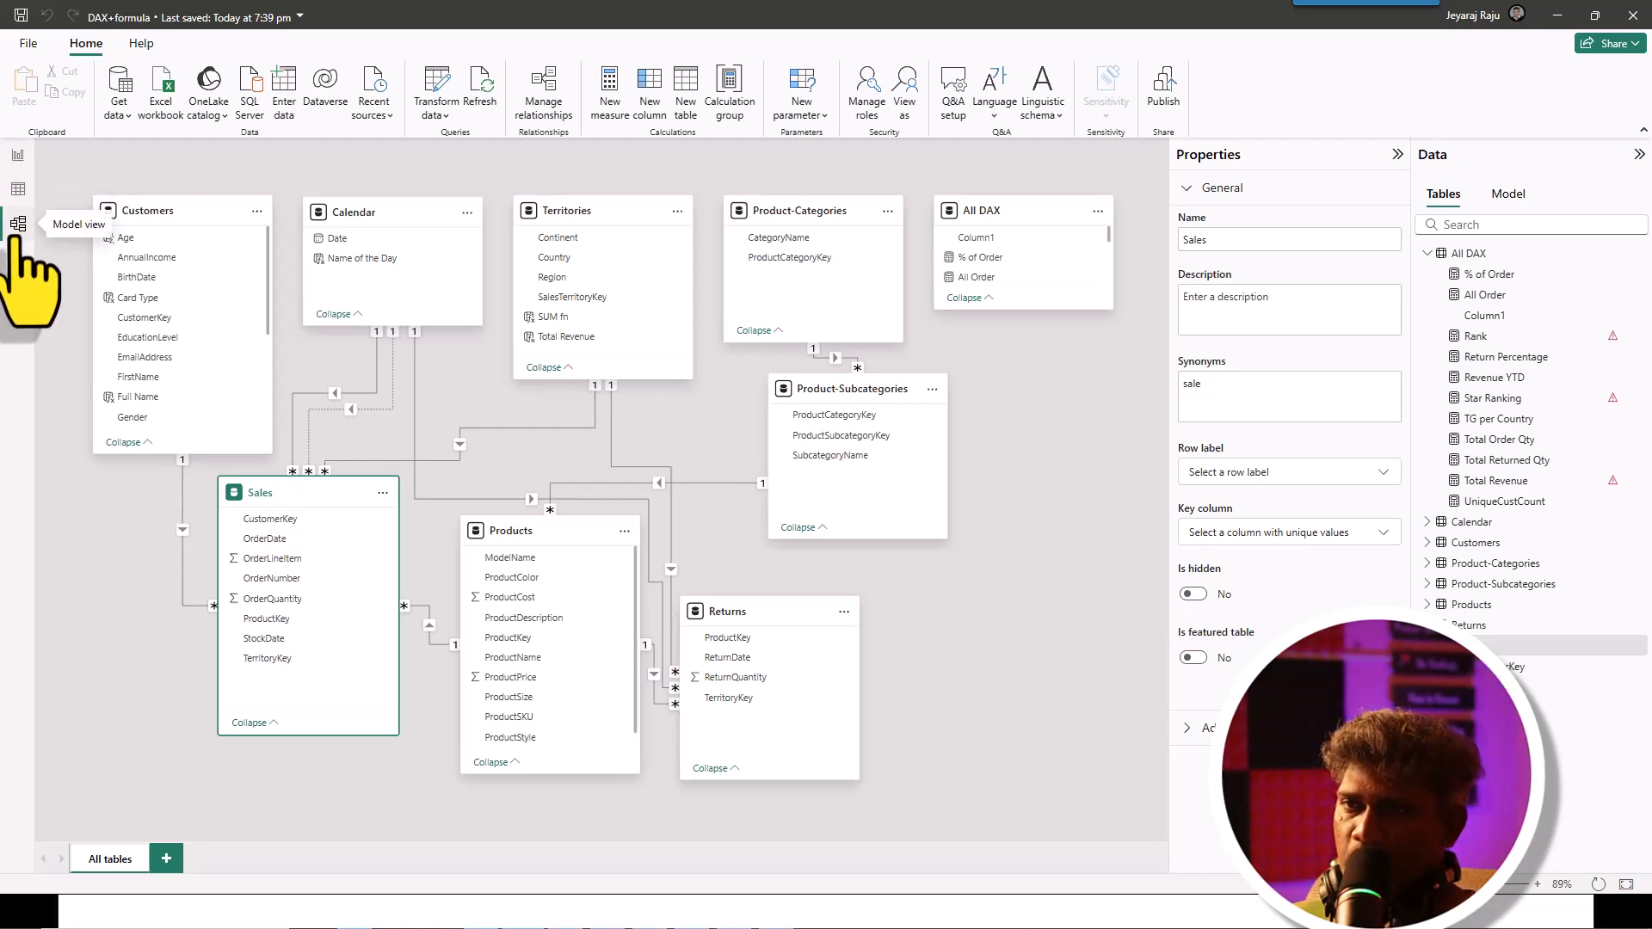
left_click(18, 190)
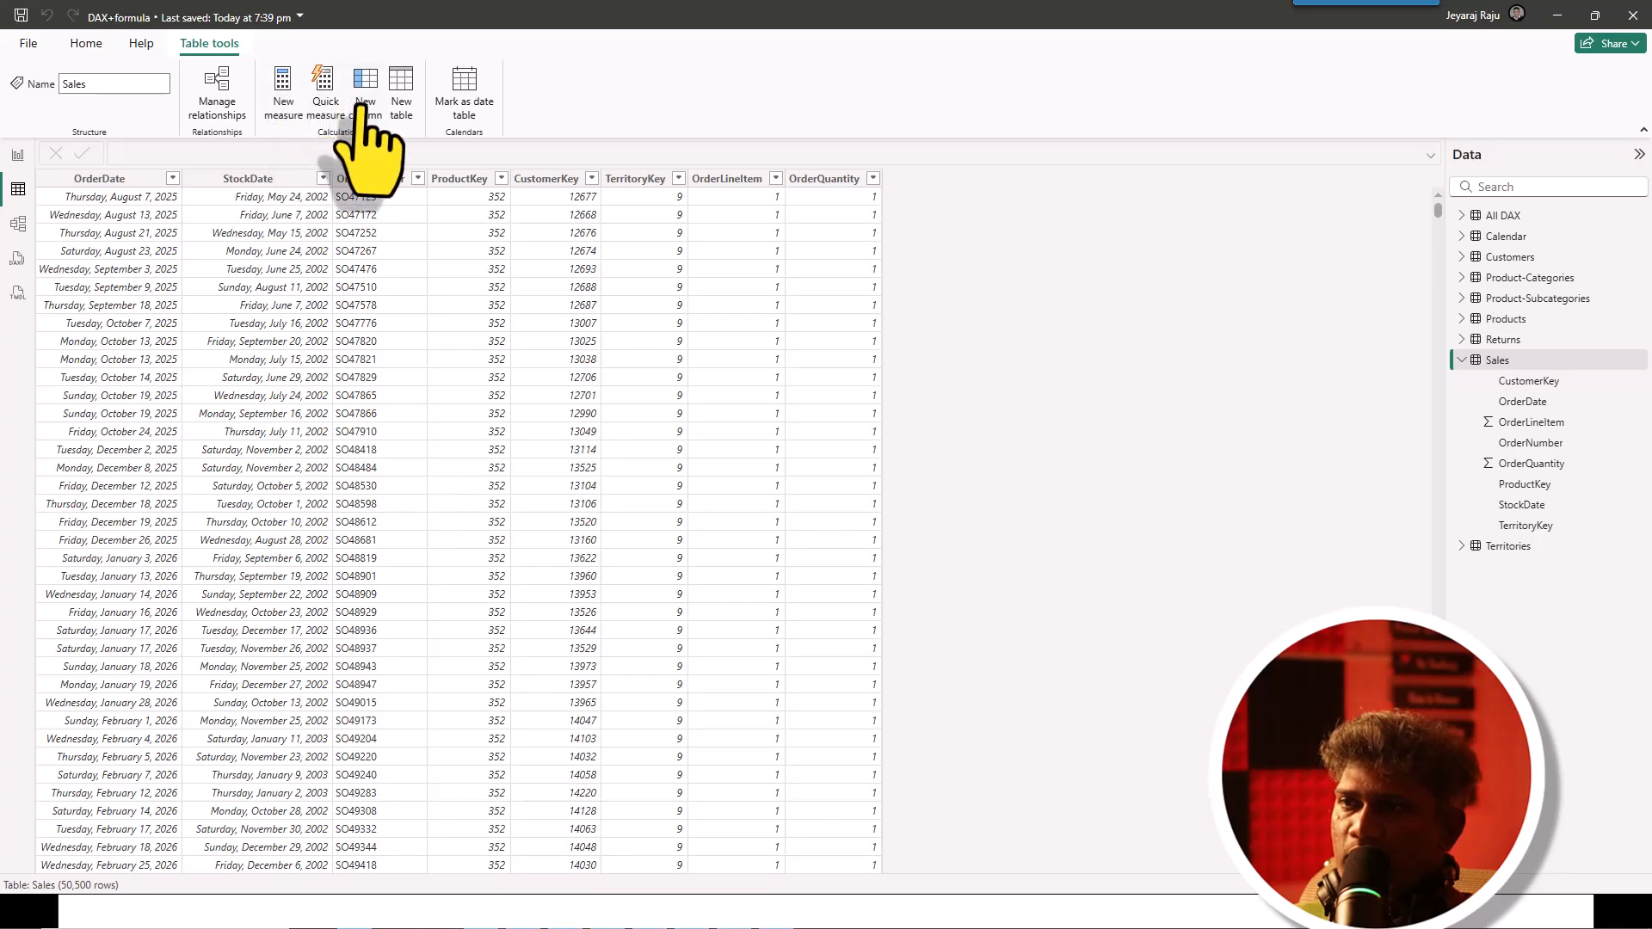
Add a new calculated column to the Sales table and name it Day Number in its formula
right_click(1498, 365)
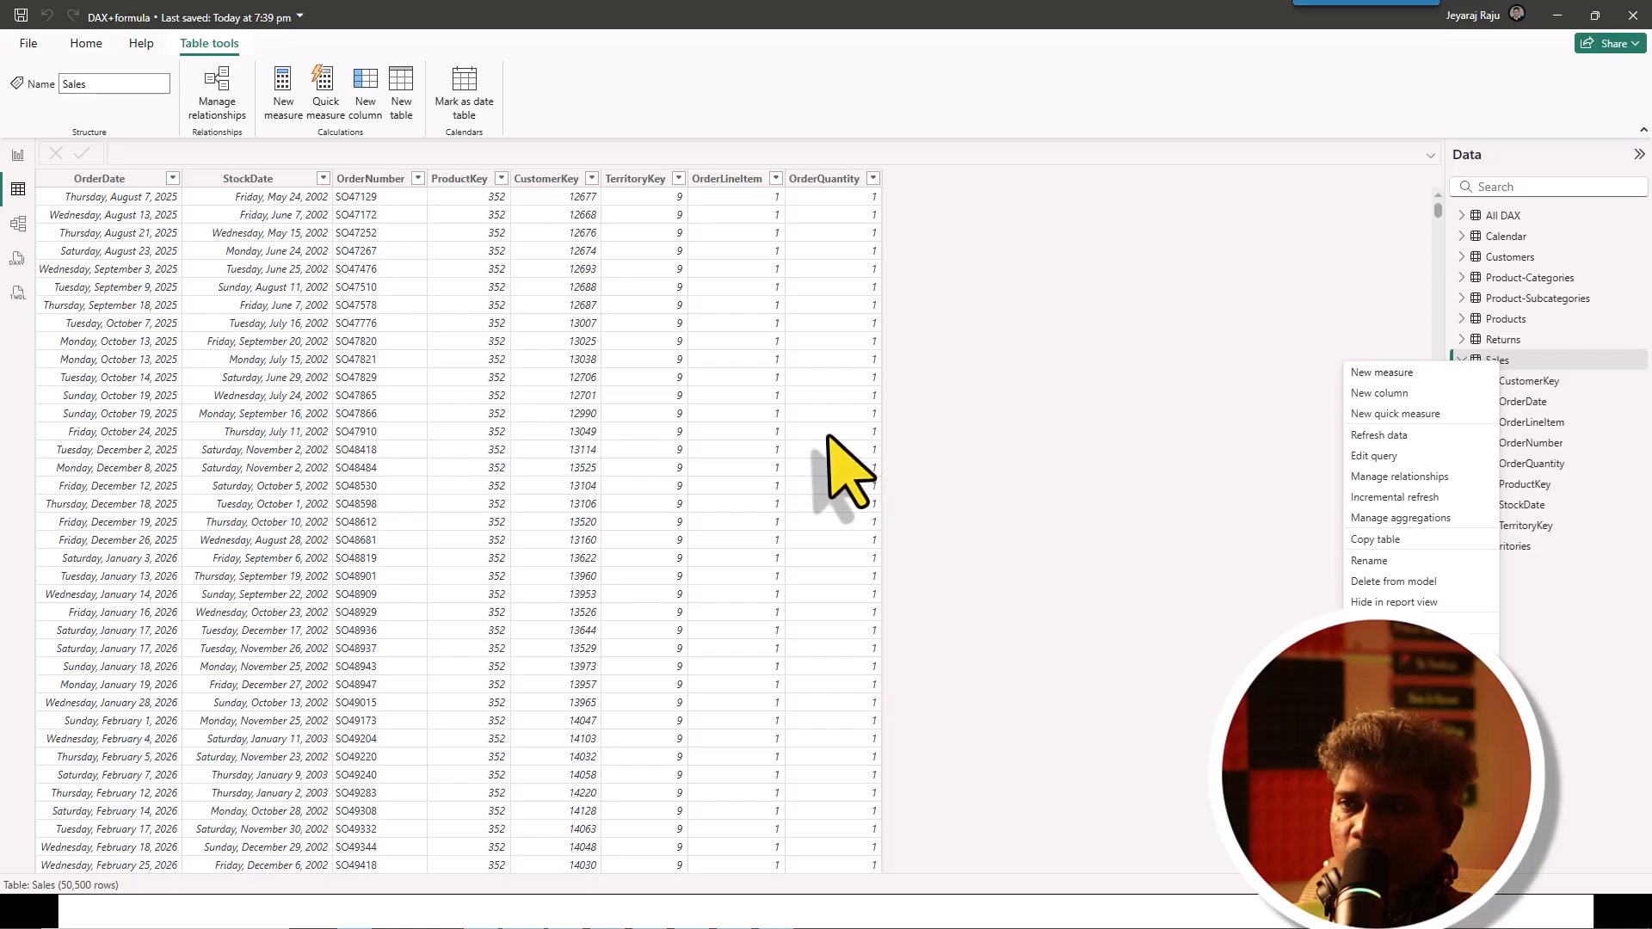
left_click(658, 86)
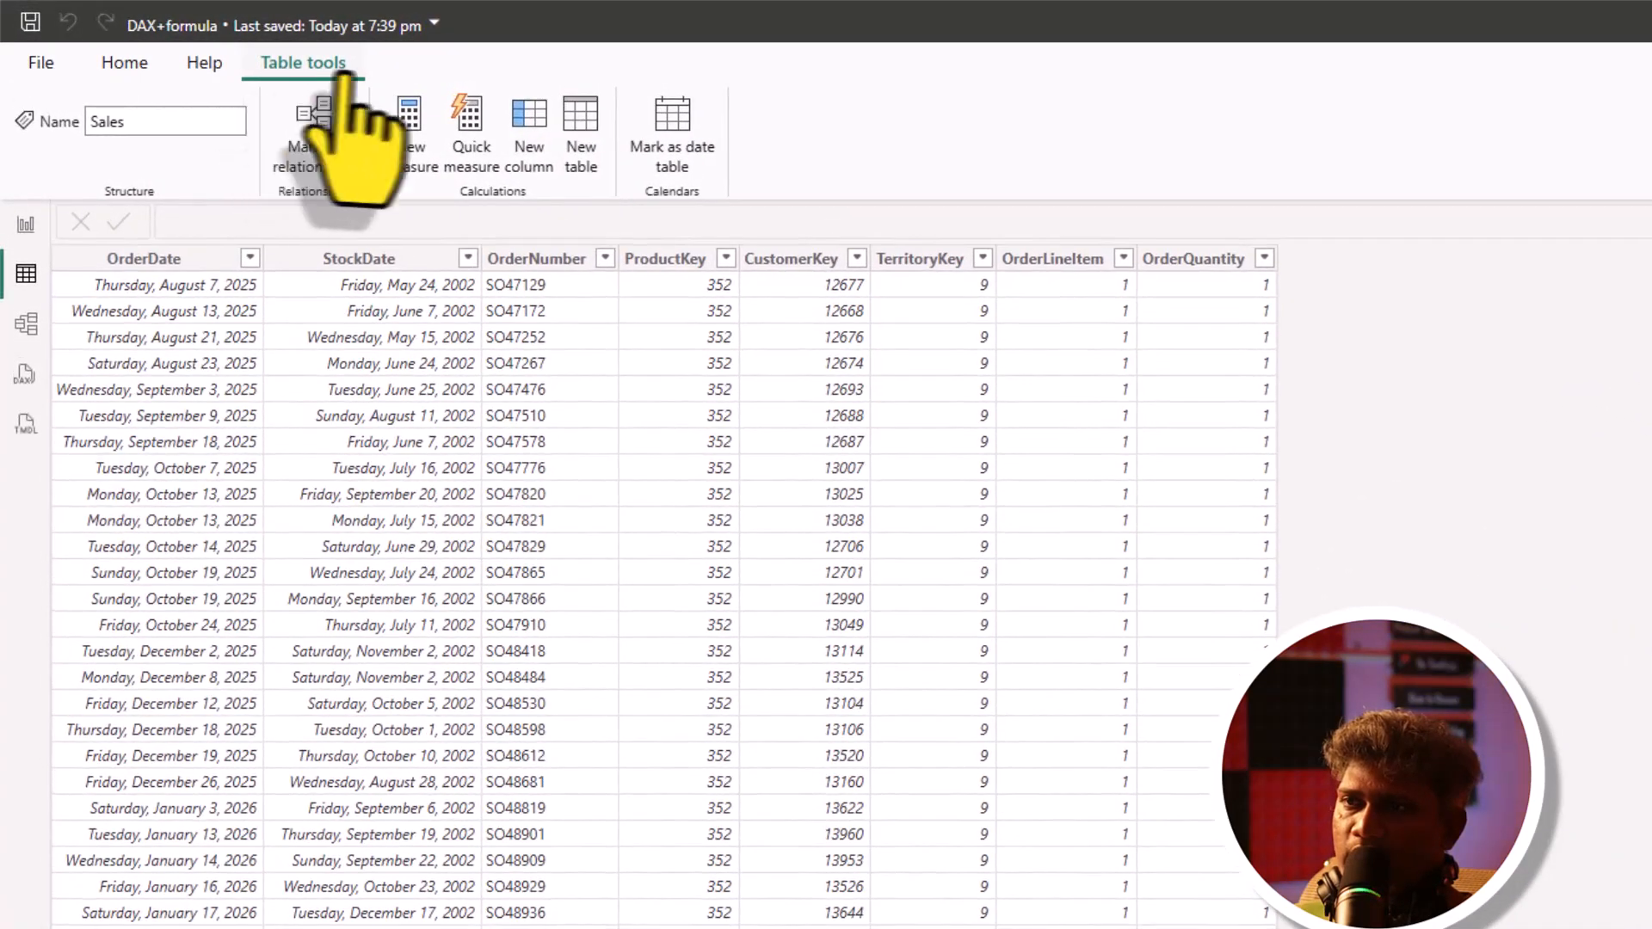
left_click(527, 145)
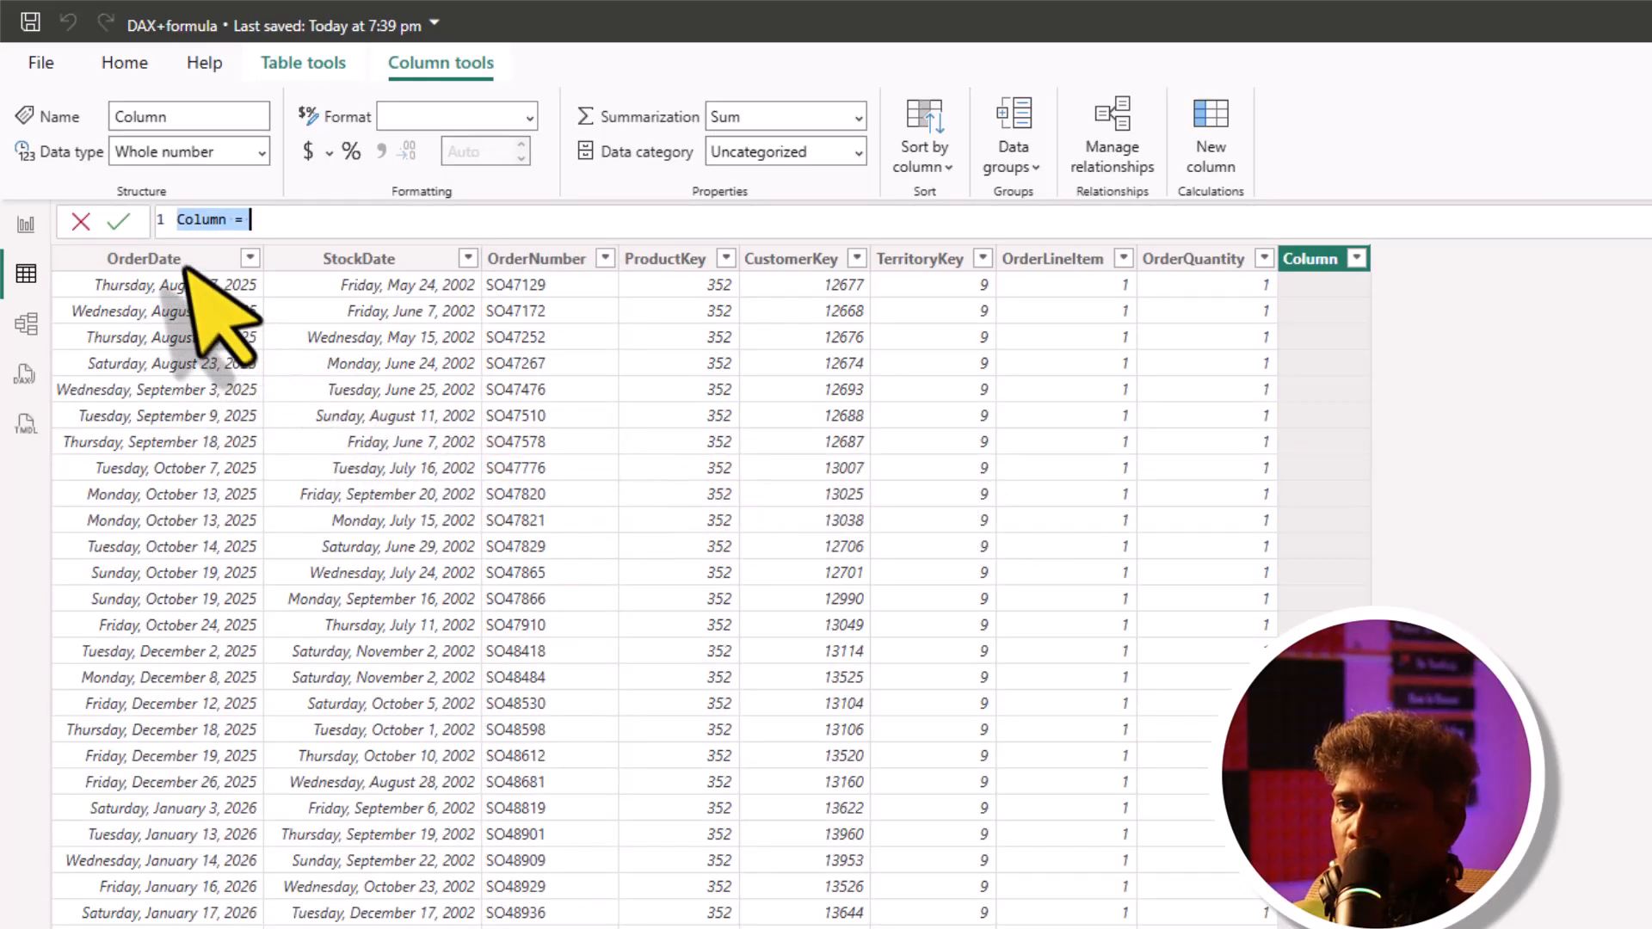
left_click_drag(224, 219, 258, 221)
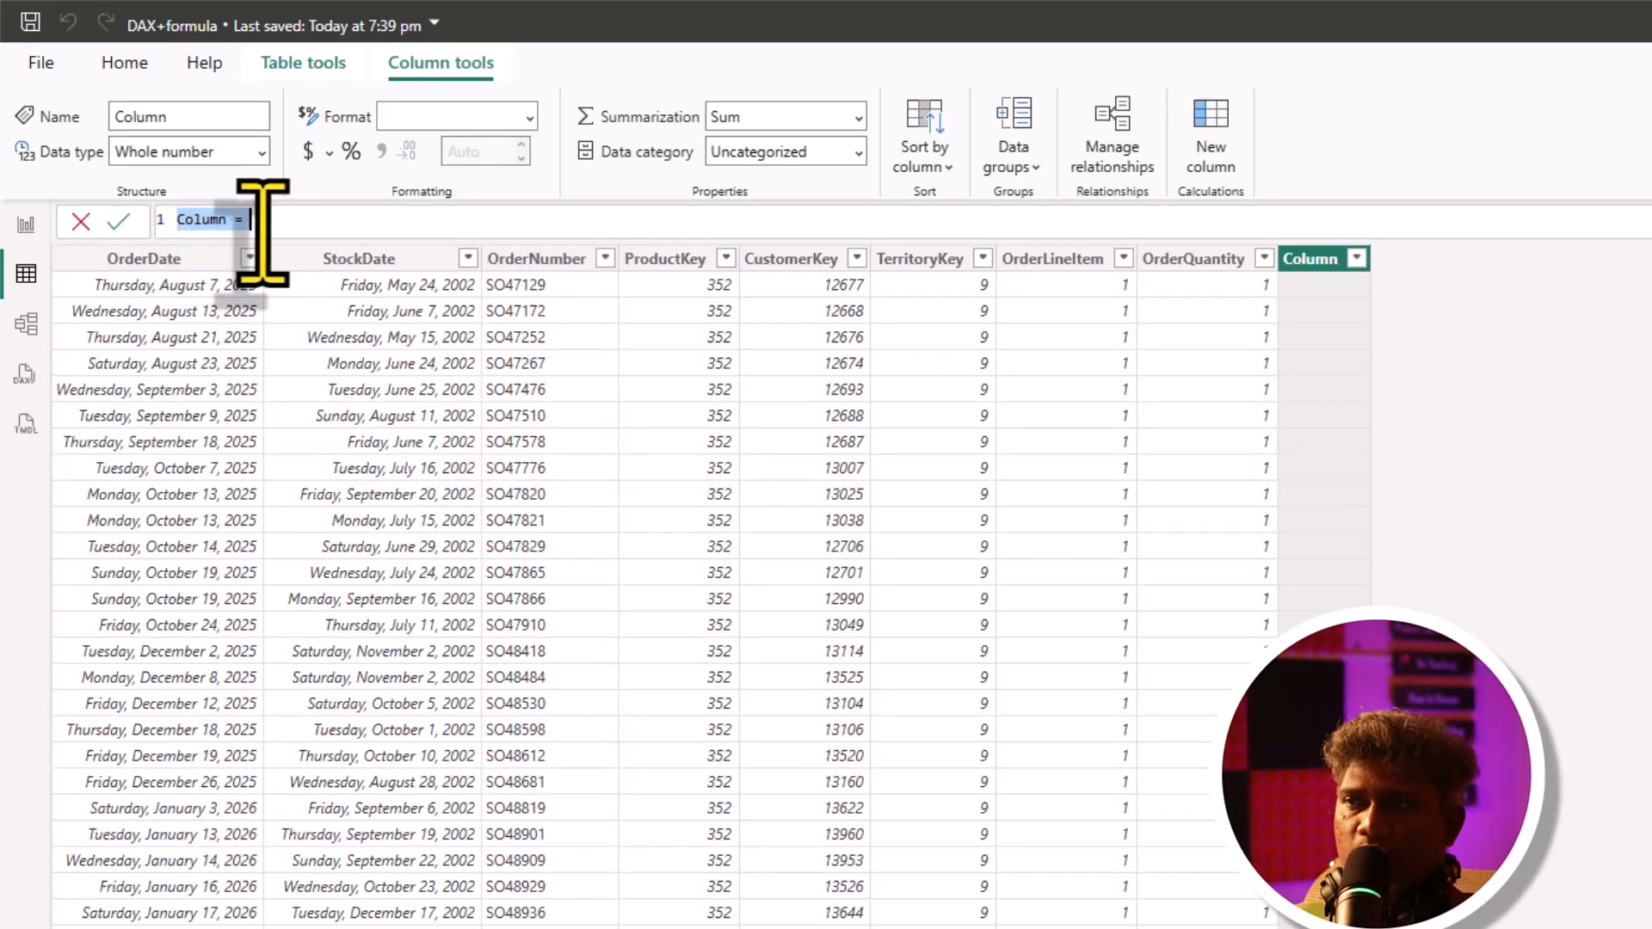
left_click(202, 220)
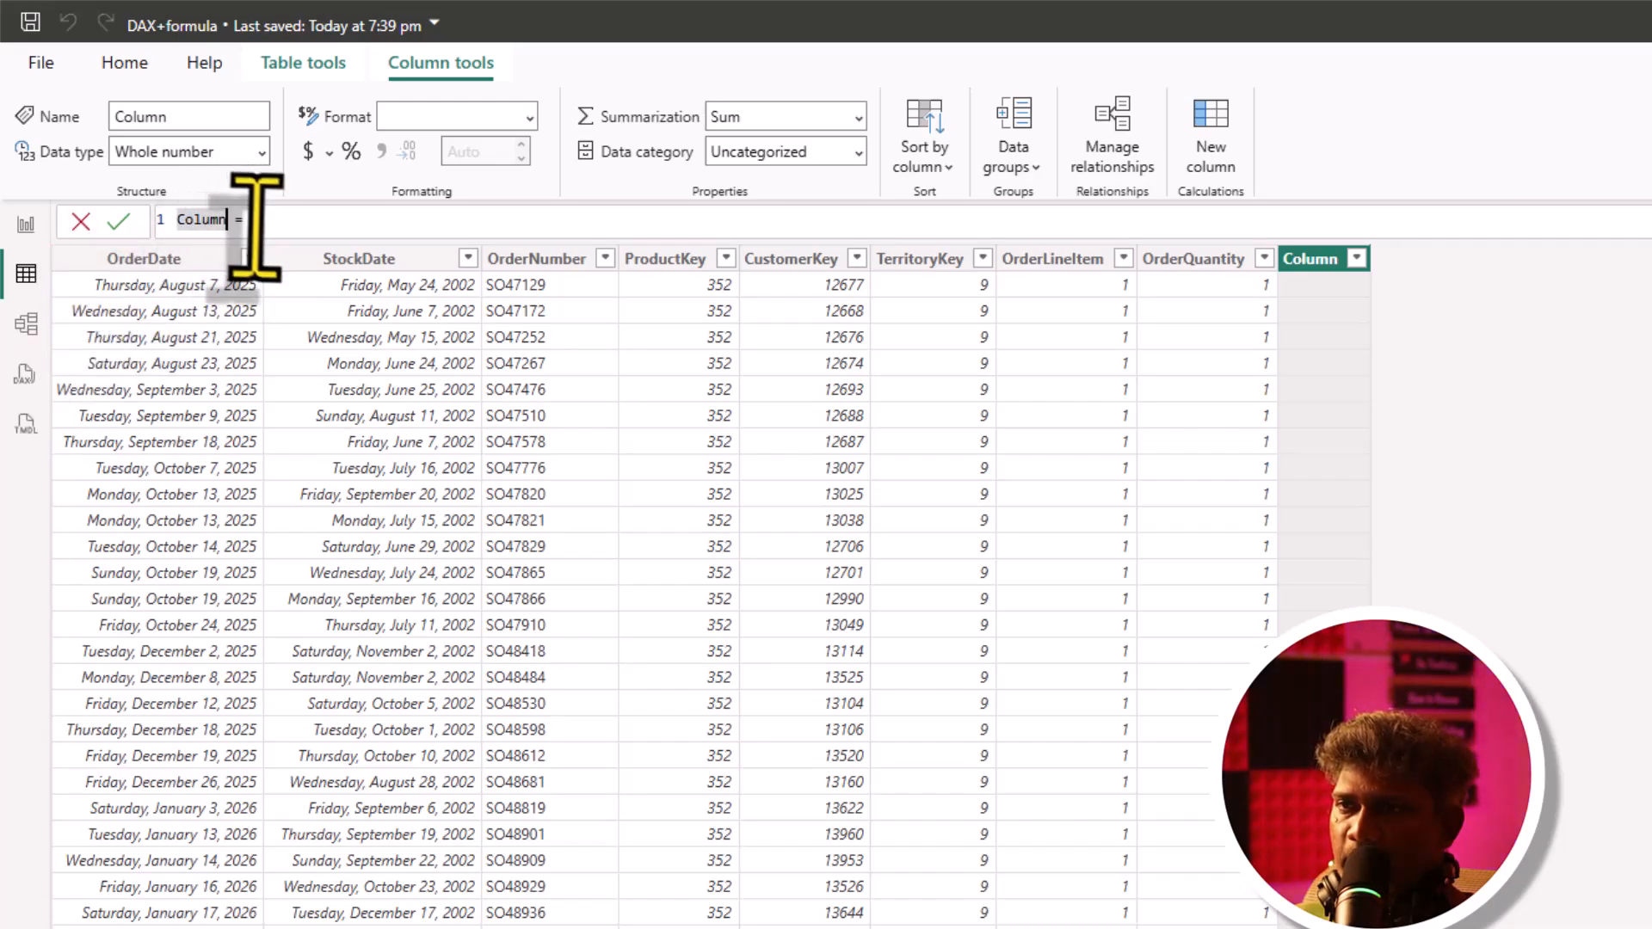
key("BackSpace")
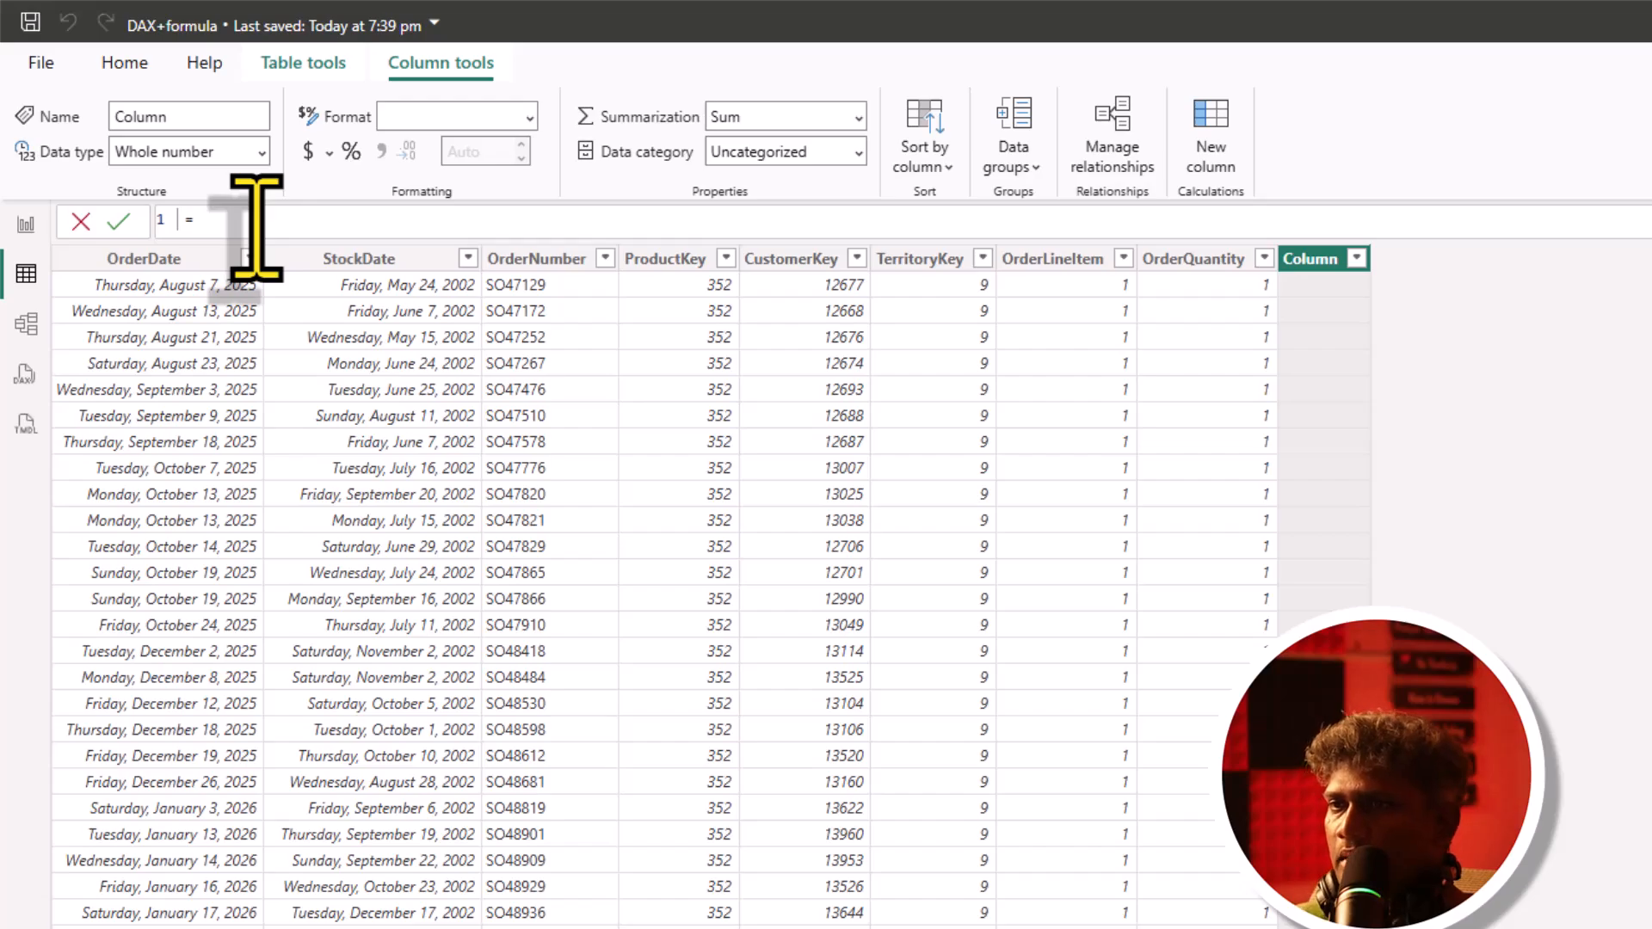
type("Day Nu")
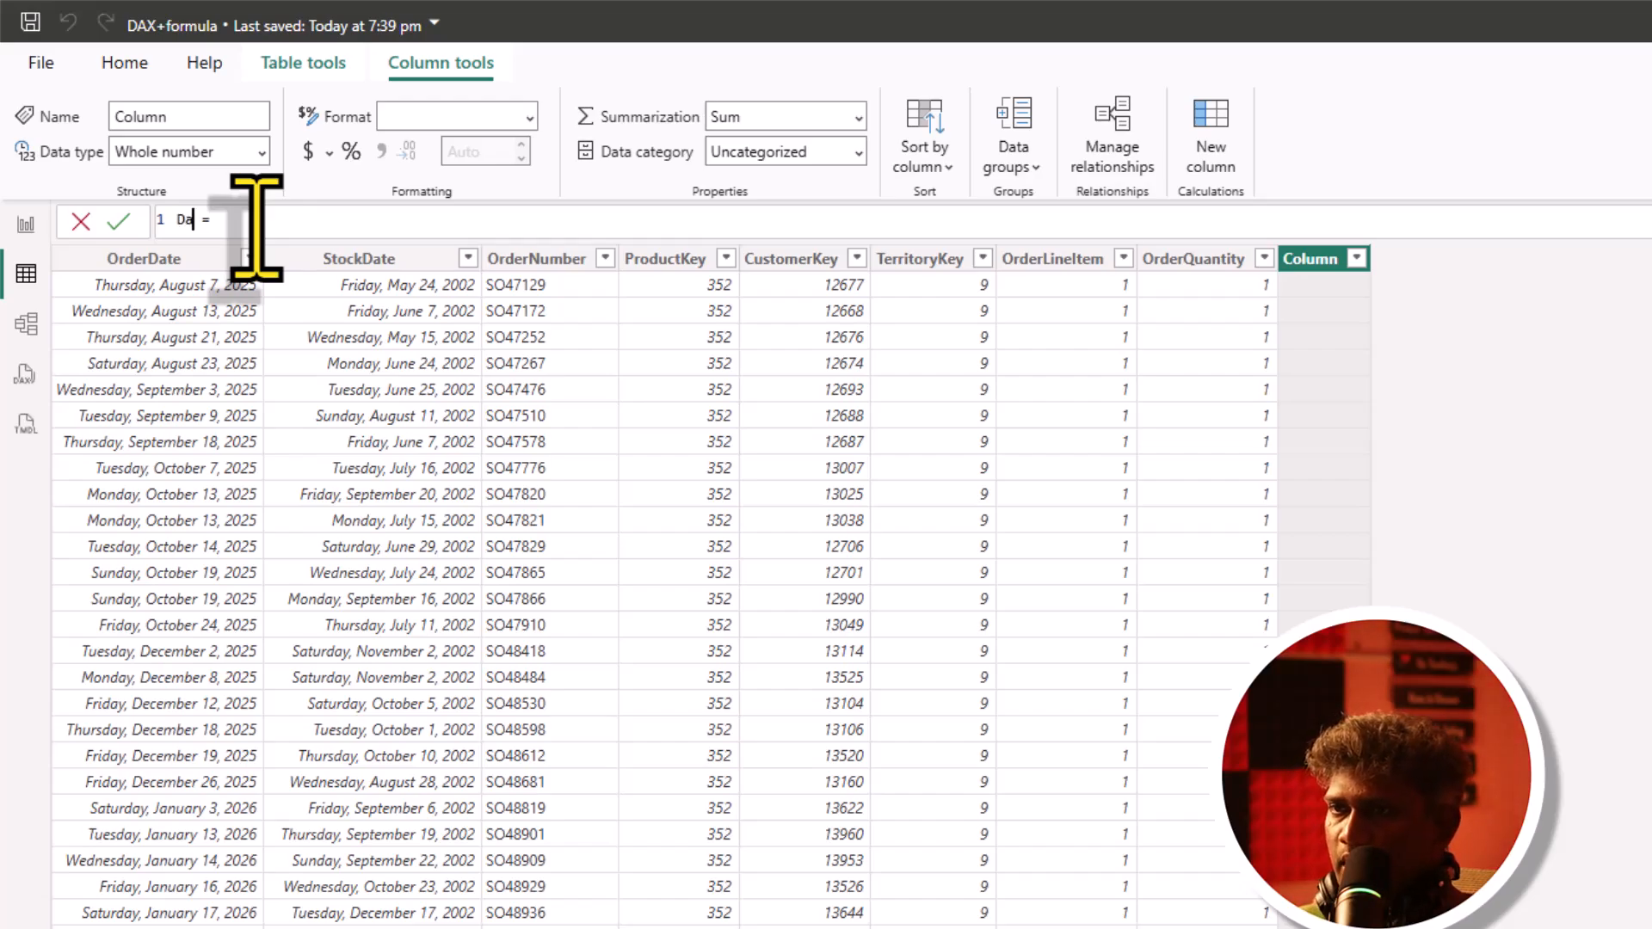
type("mbe")
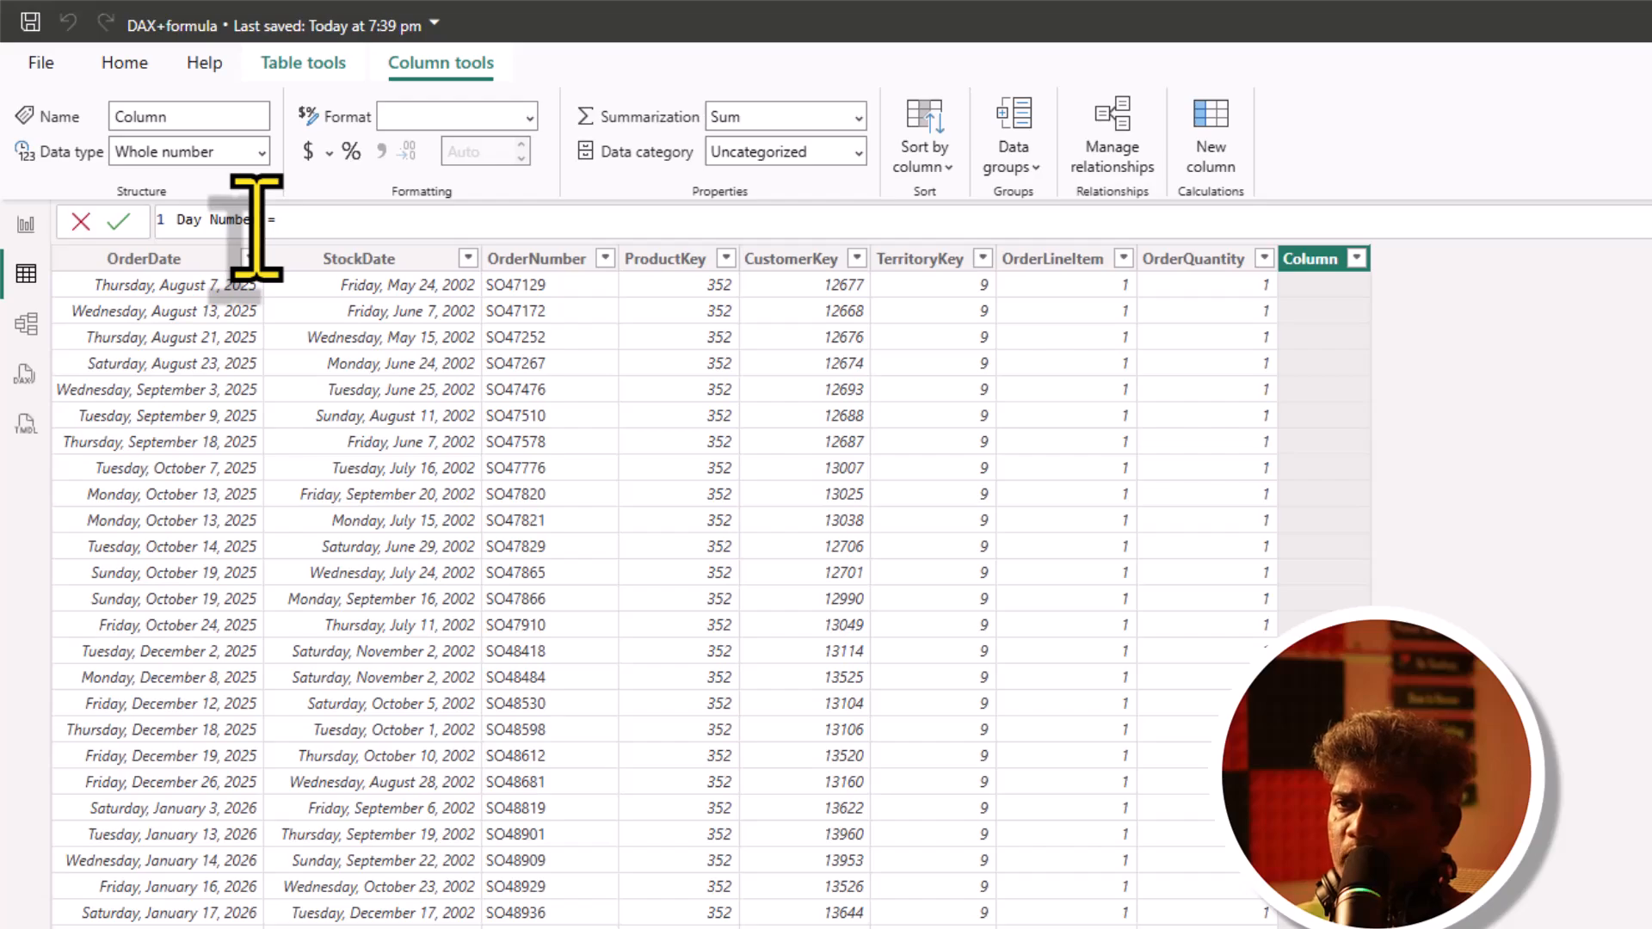
type("r")
key("End")
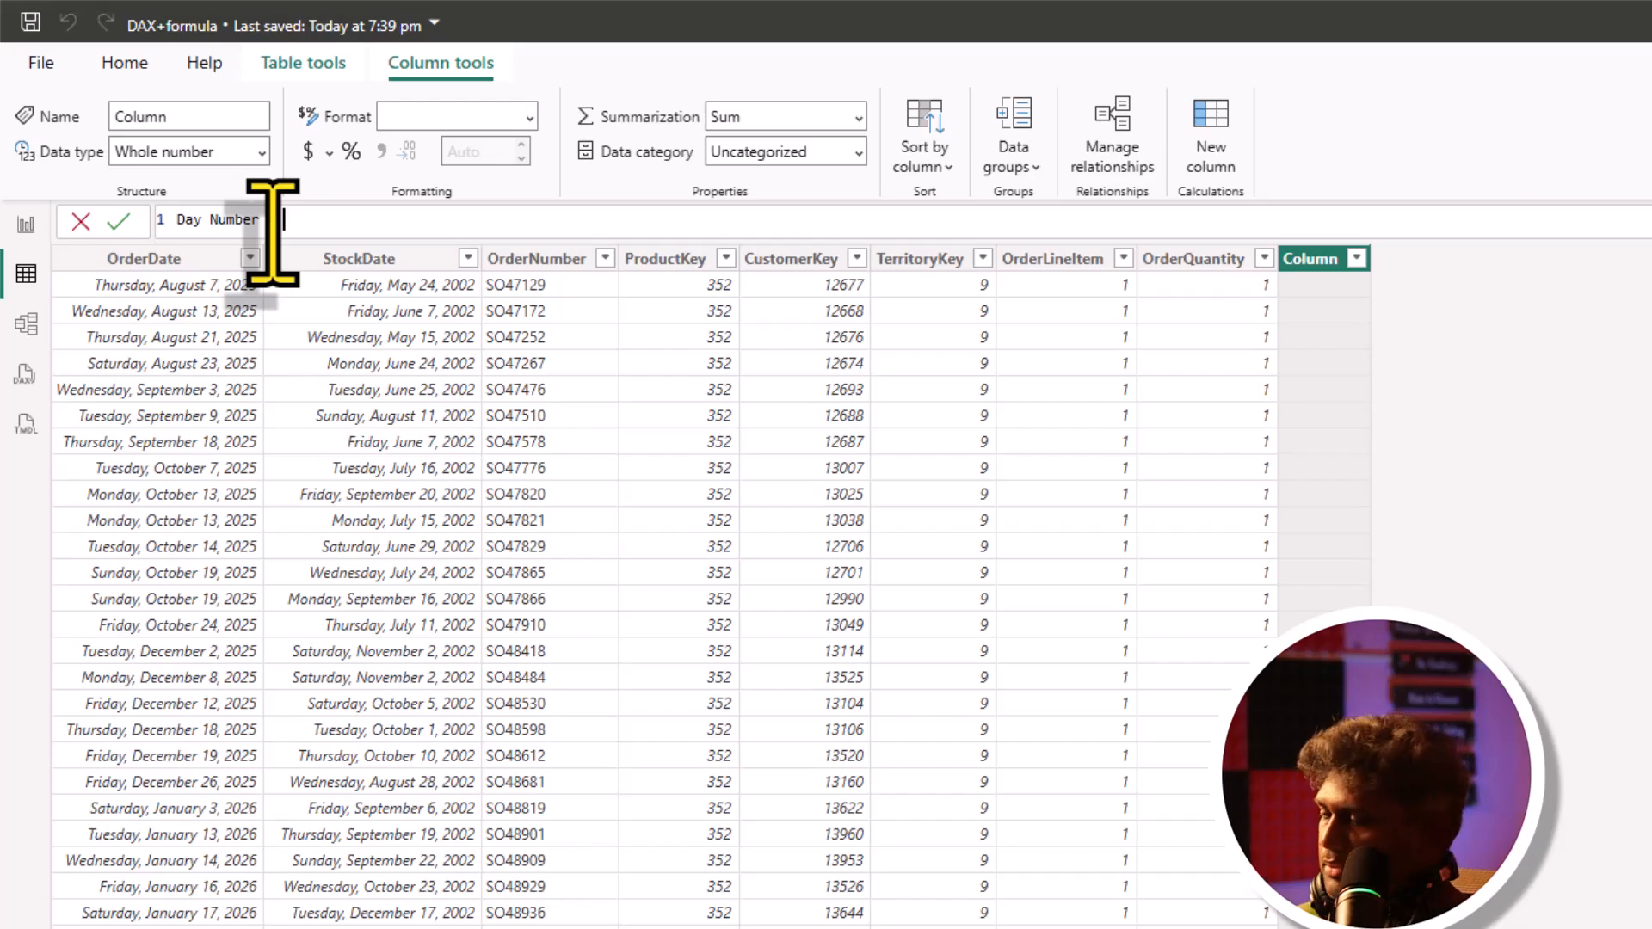
Start the Day Number formula with the WEEKDAY function, using Sales[OrderDate] as its date argument
type("we")
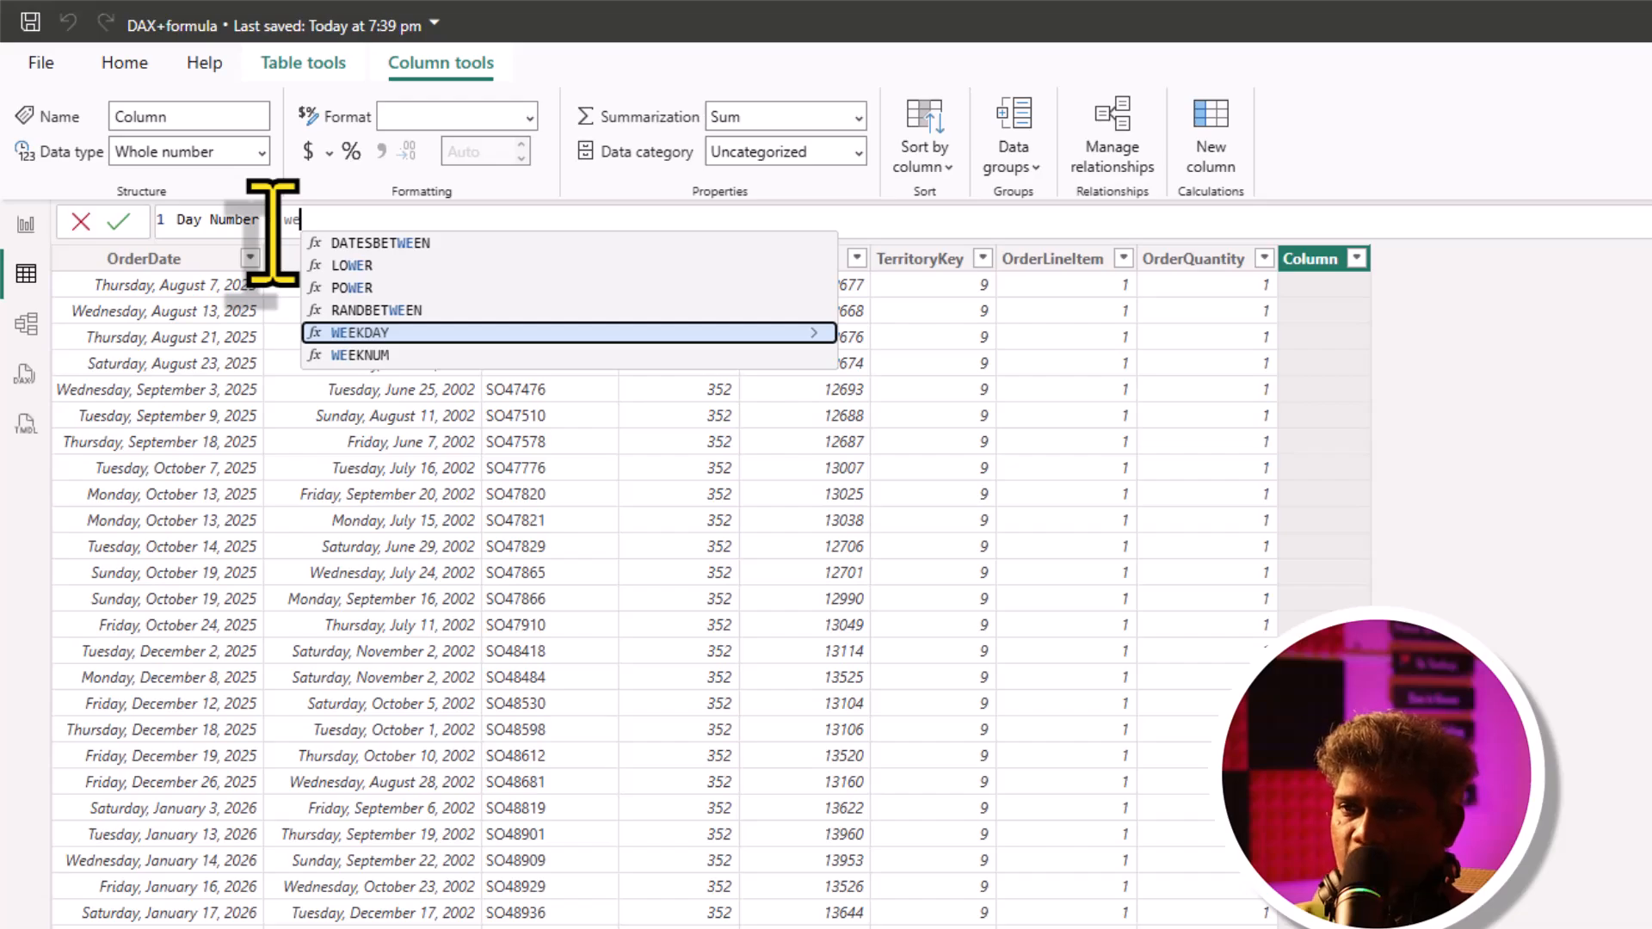
key("Tab")
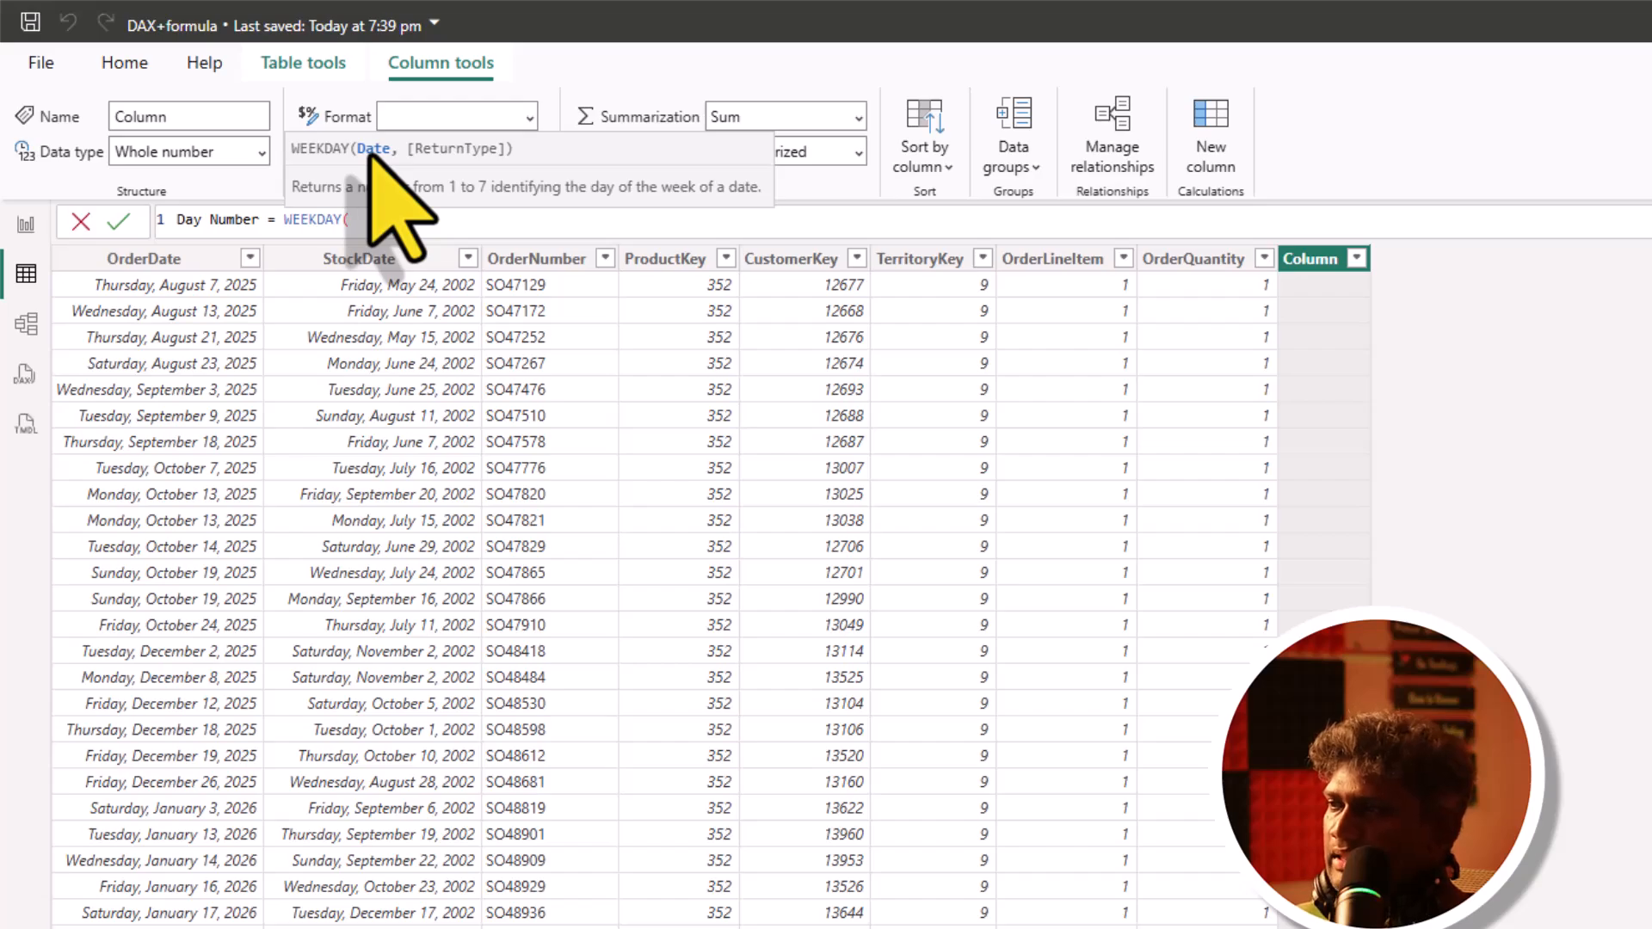
type("sa")
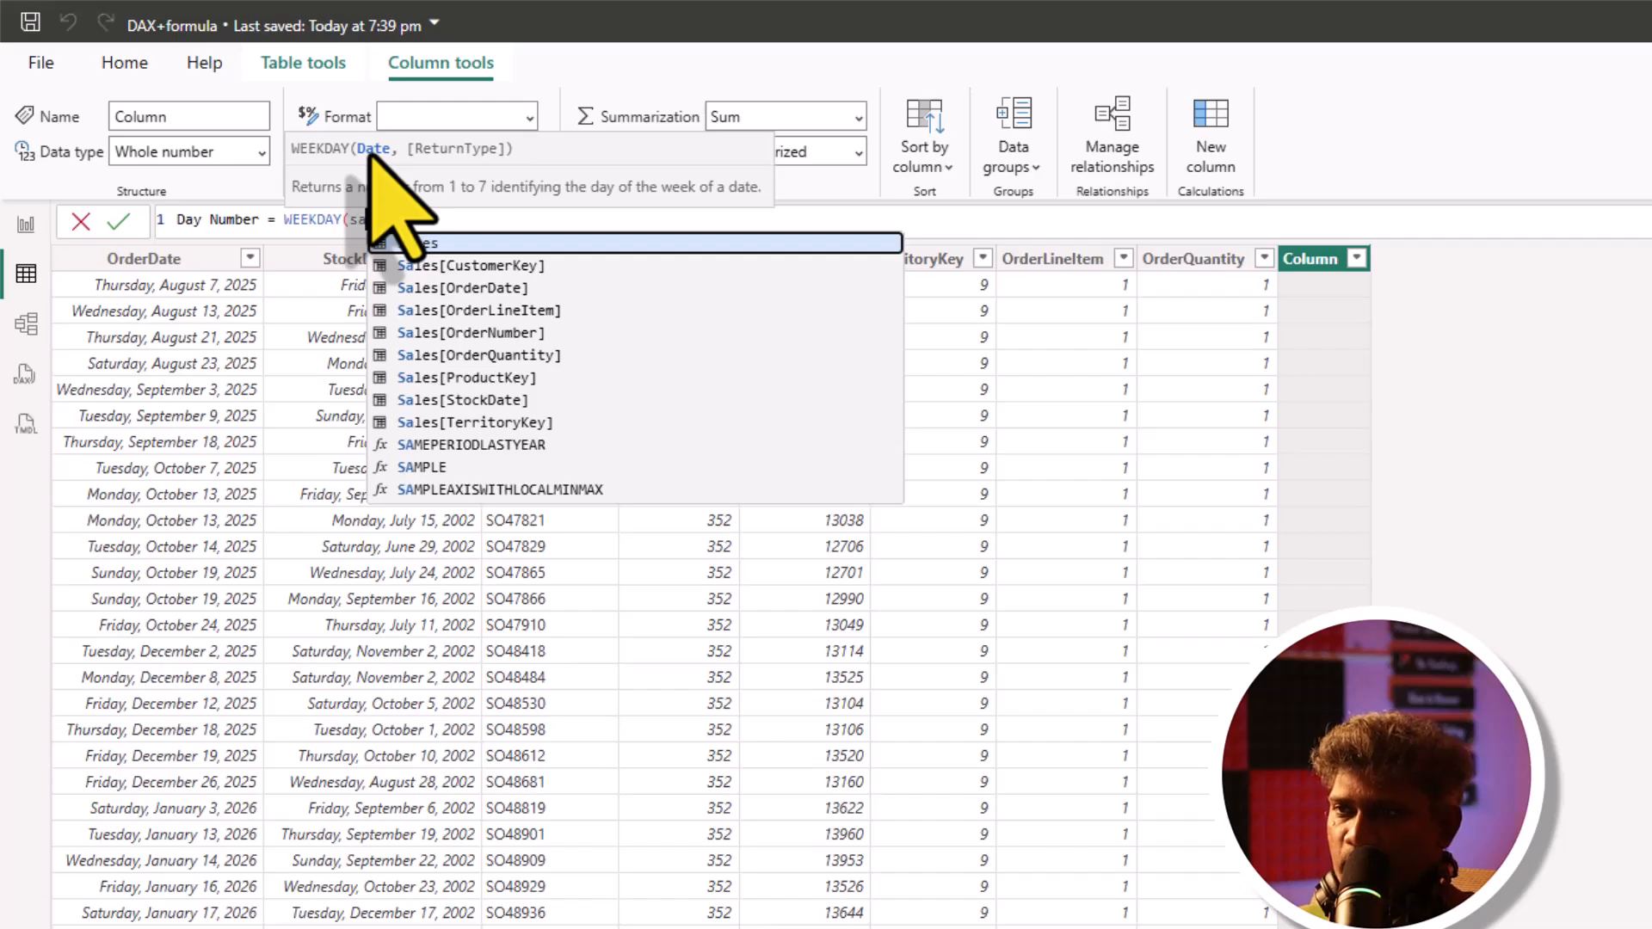
key("Down")
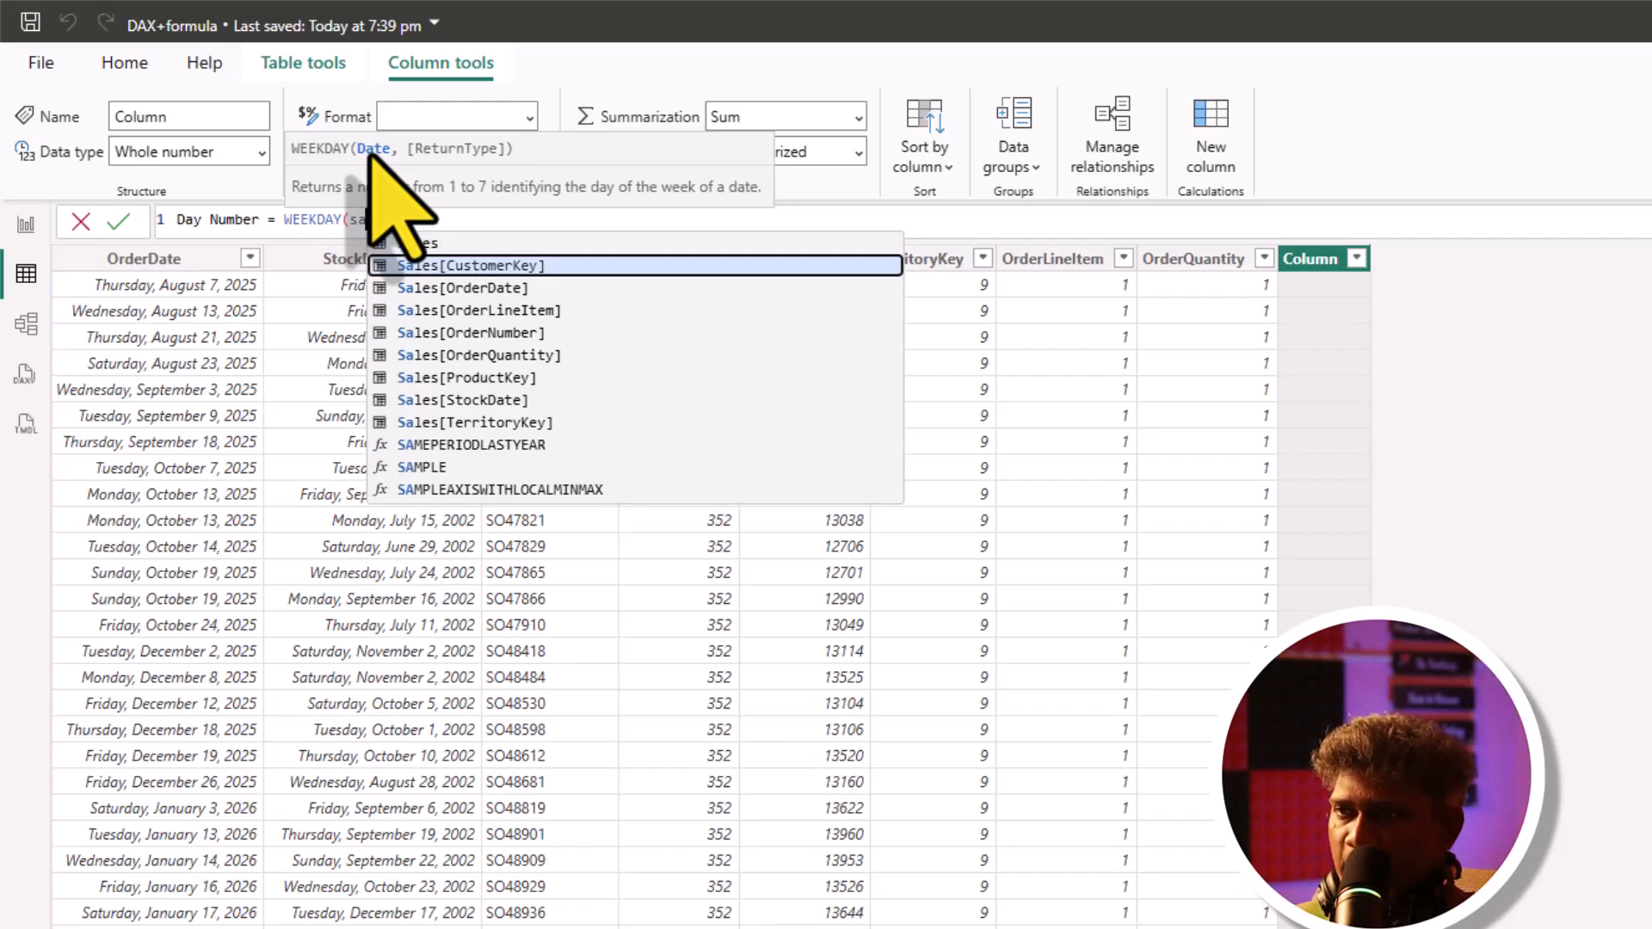
key("Down")
key("Down")
key("Down")
key("Down")
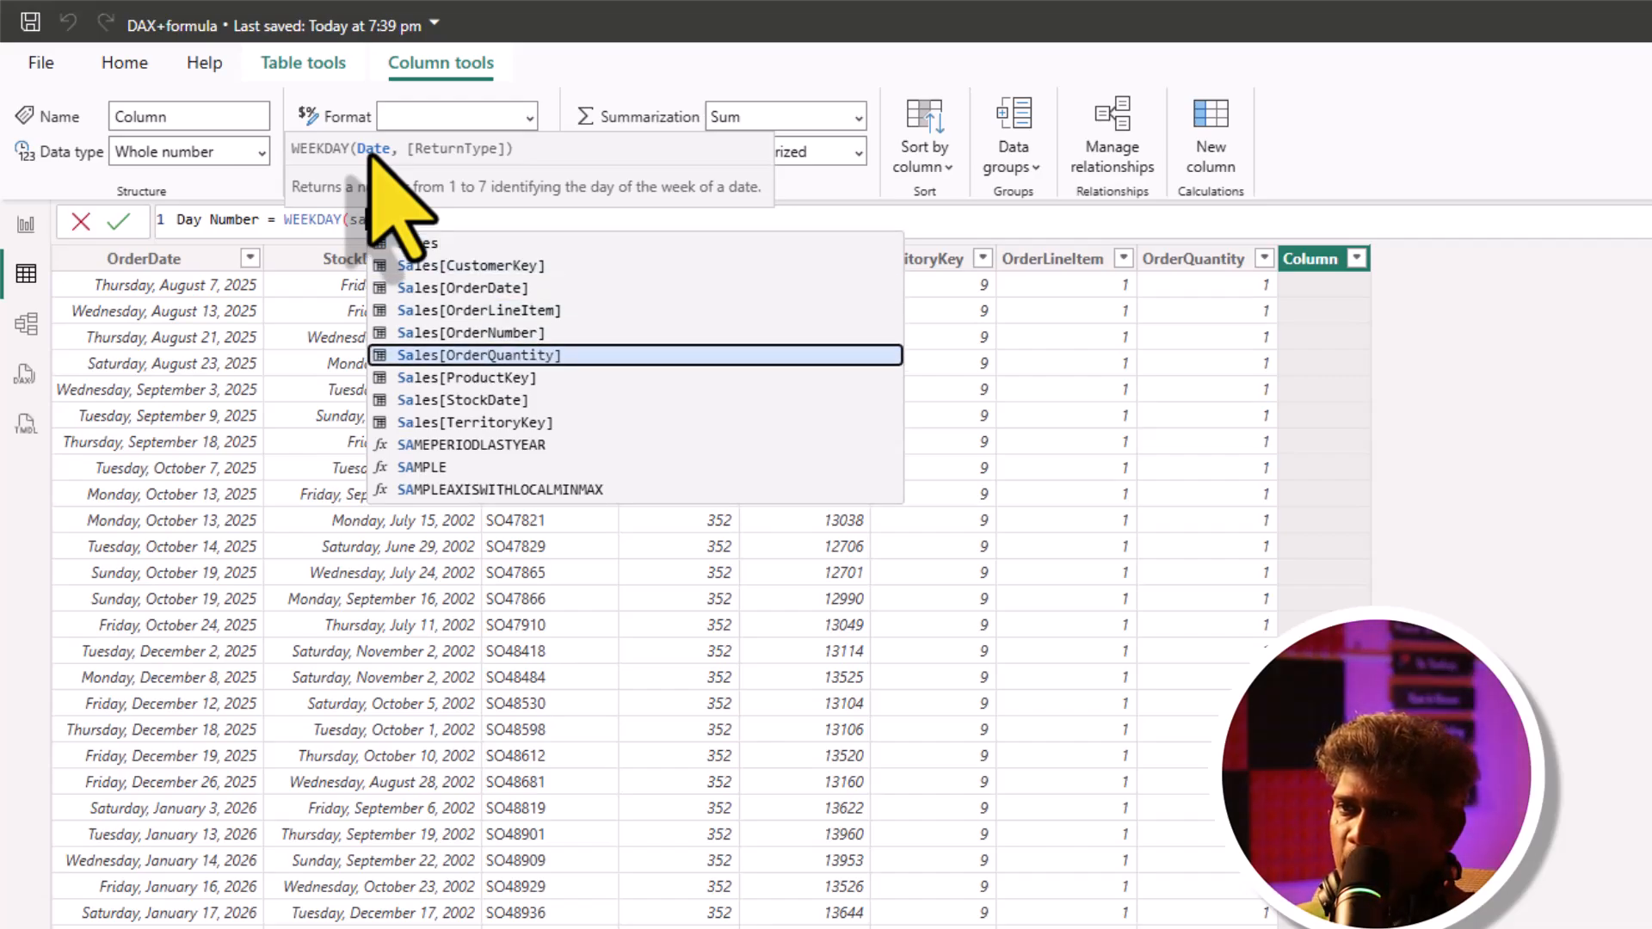
key("Up")
key("Up")
key("Up")
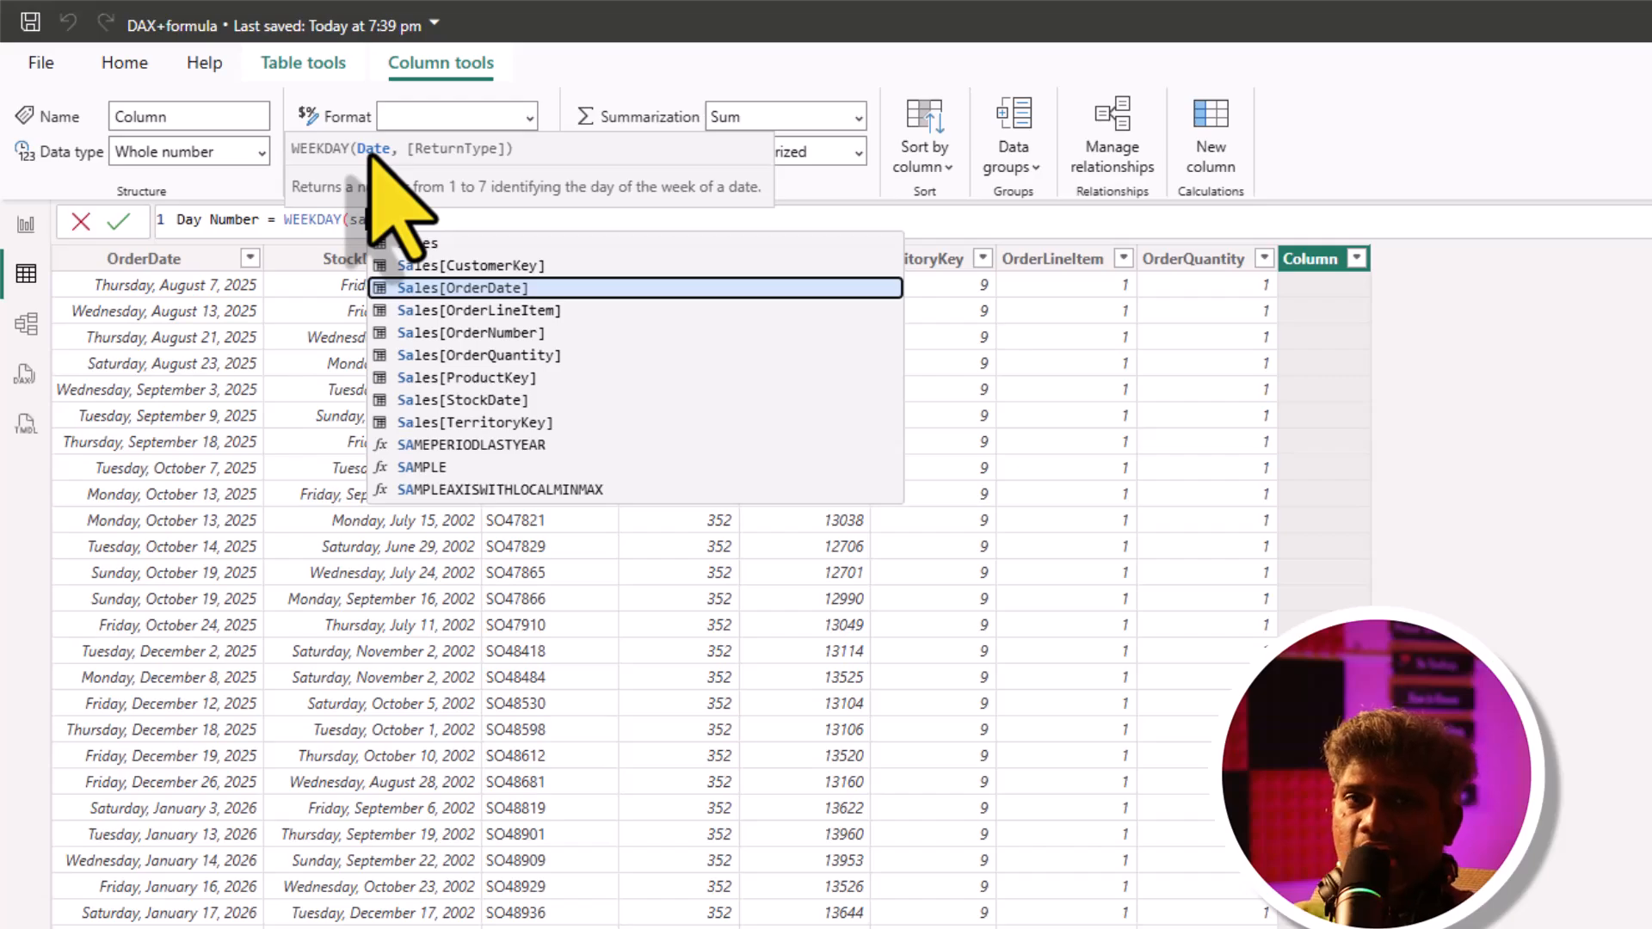
key("Tab")
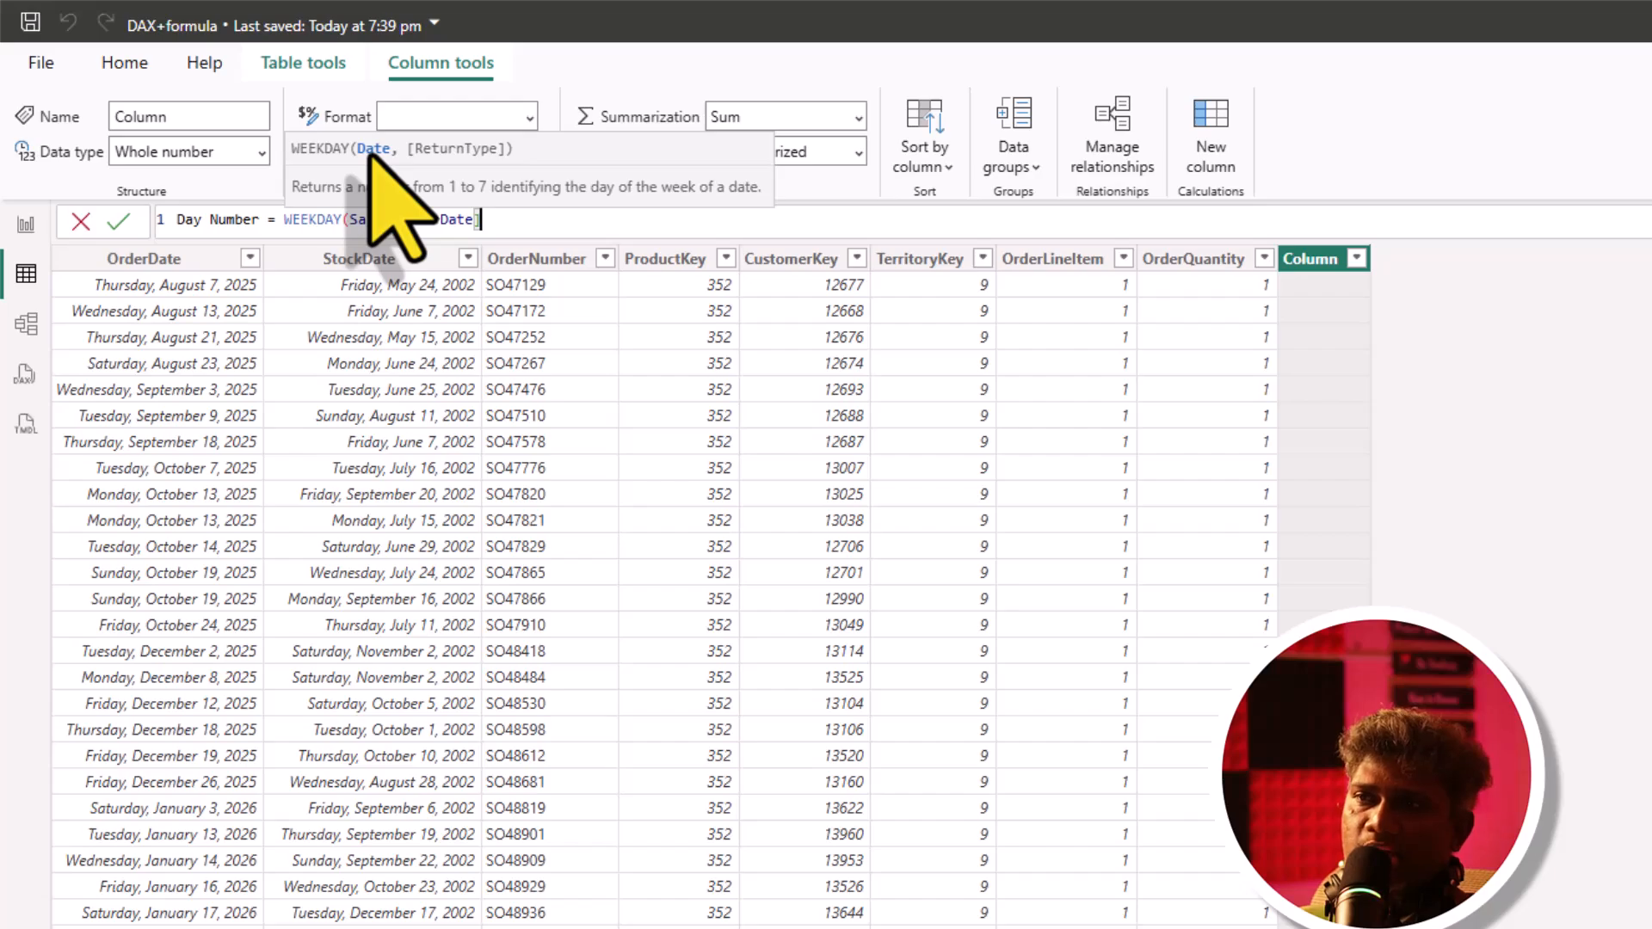
Compare the WEEKDAY return type descriptions, and complete and commit the Day Number formula with return type 2
type(",")
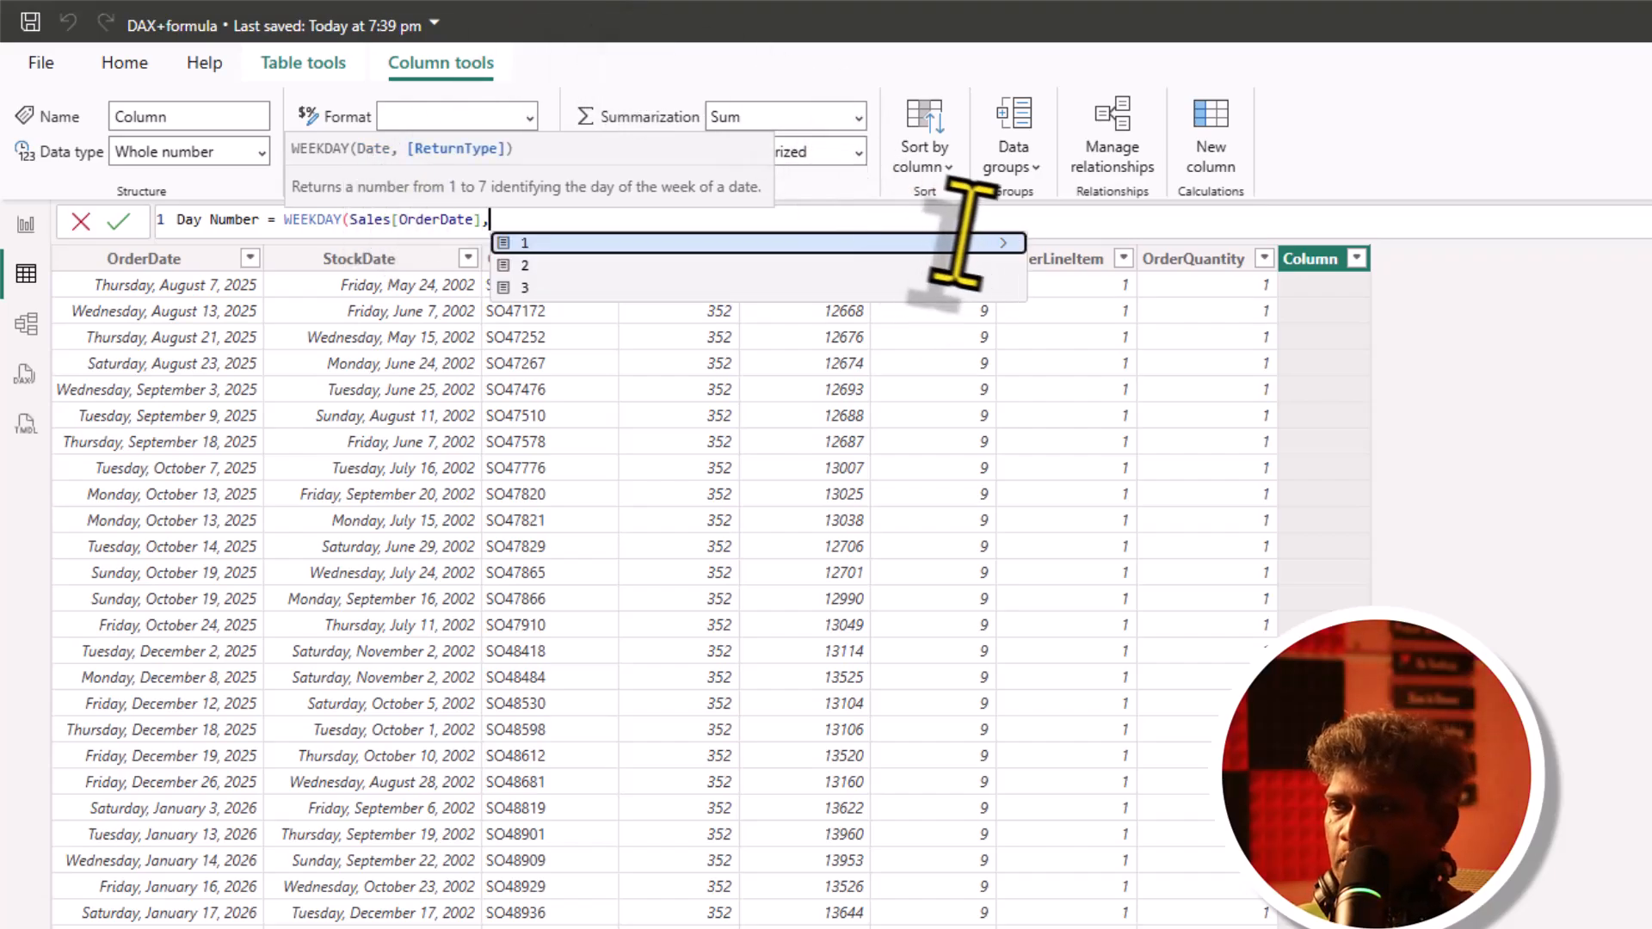
left_click(1000, 247)
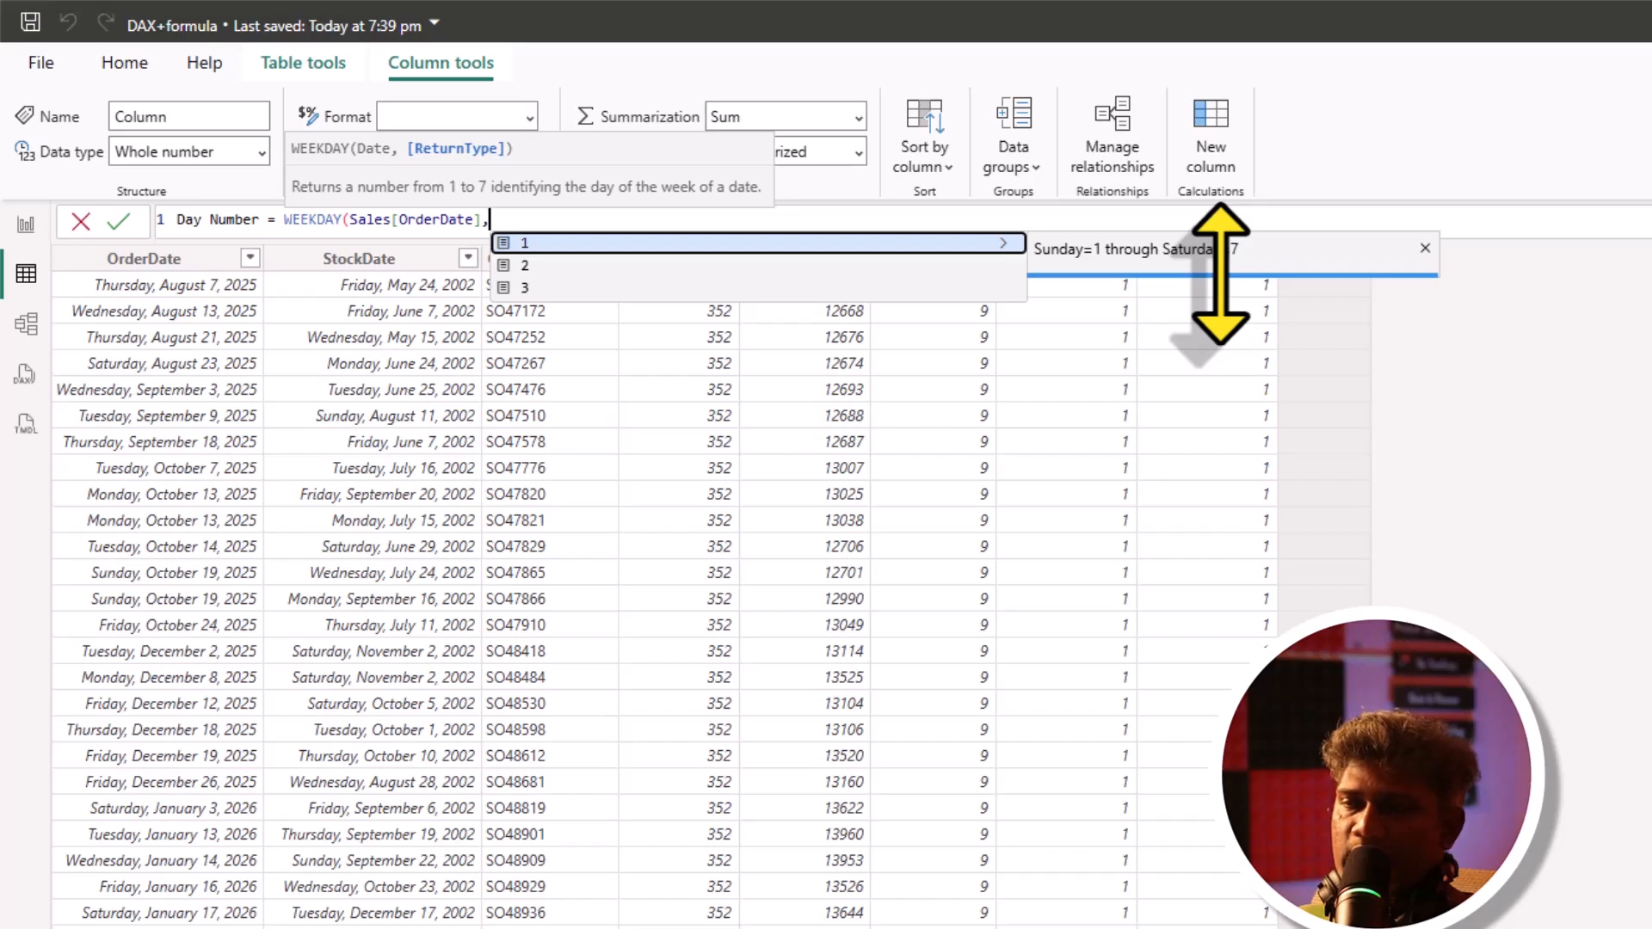
left_click(1005, 265)
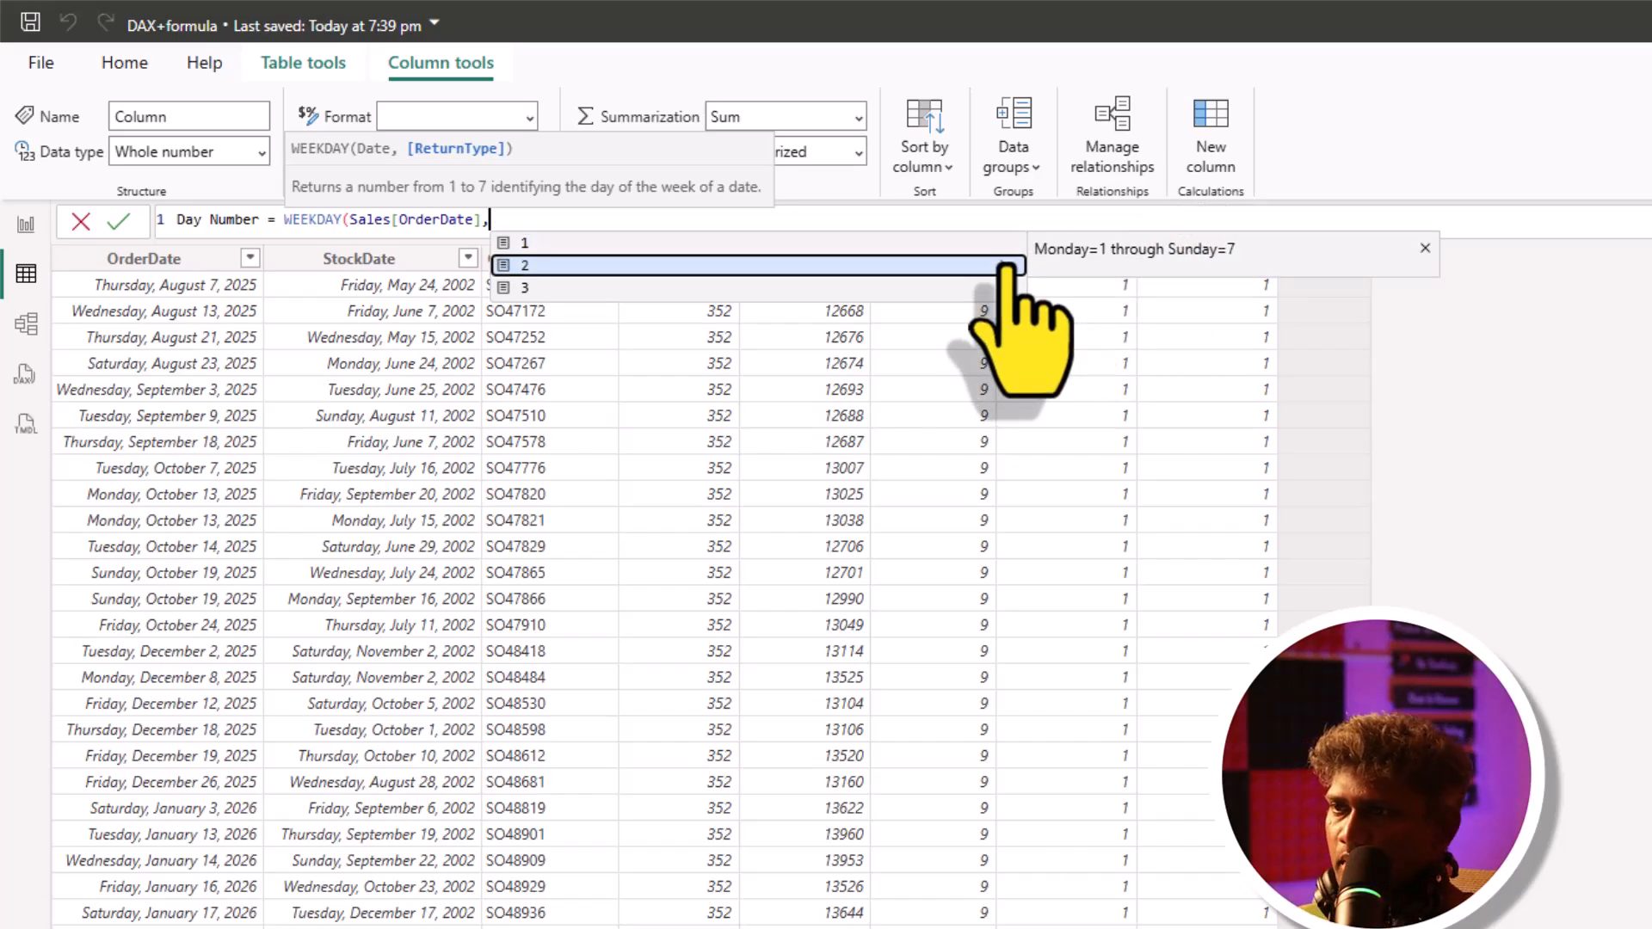
left_click(1004, 266)
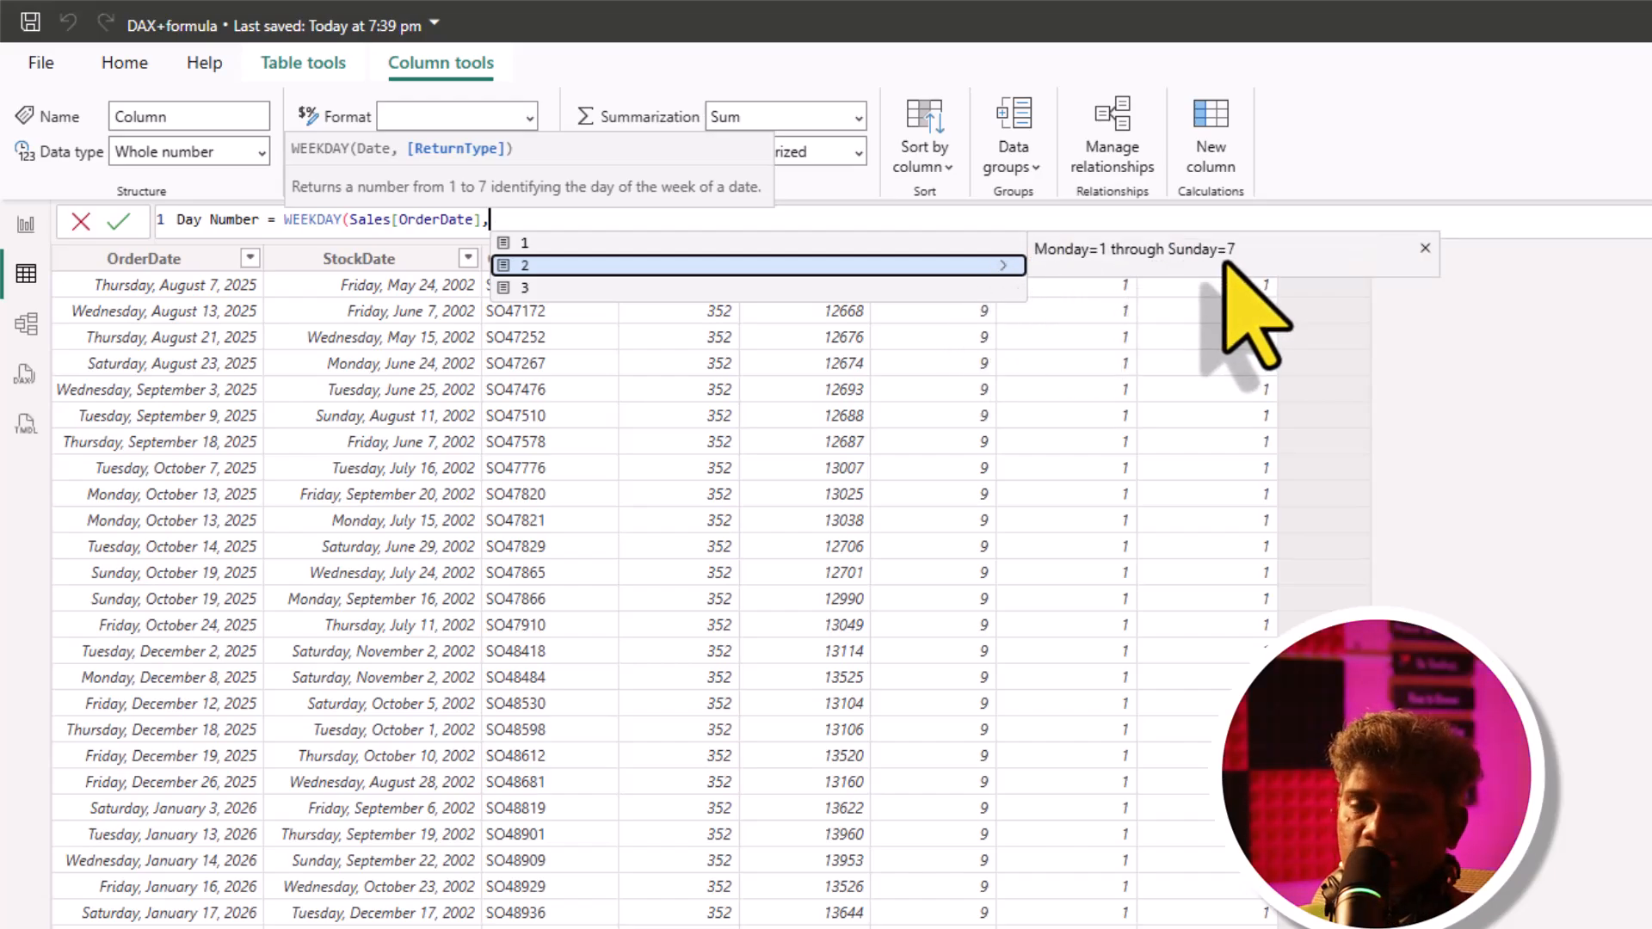
left_click(1004, 287)
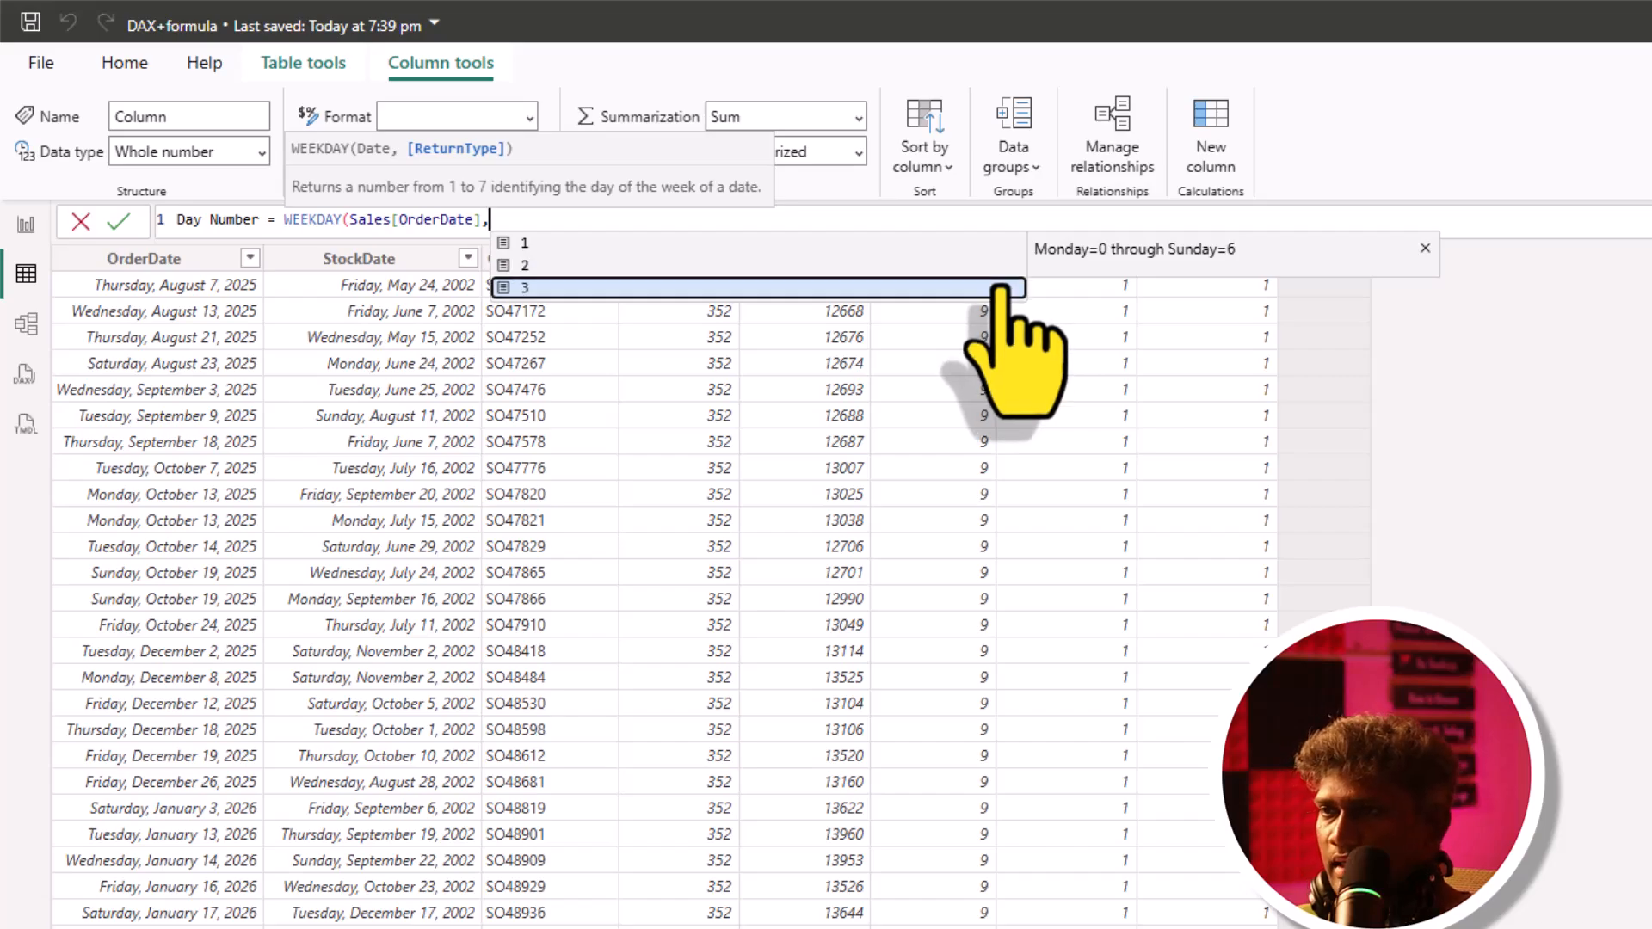
left_click(1006, 288)
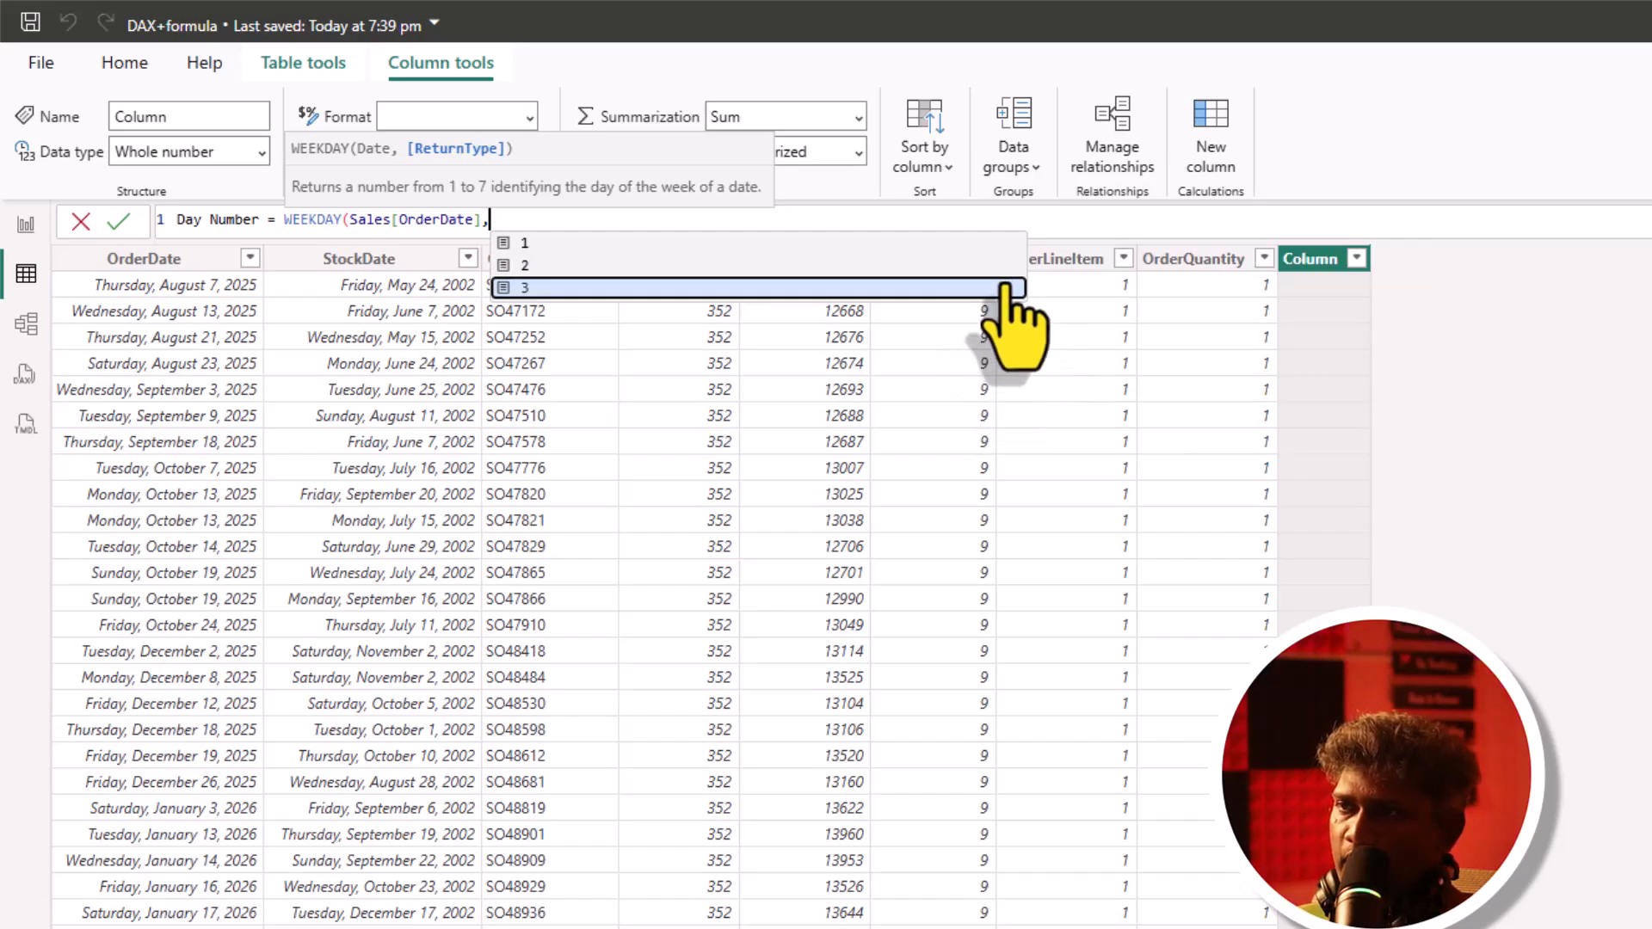
left_click(1006, 288)
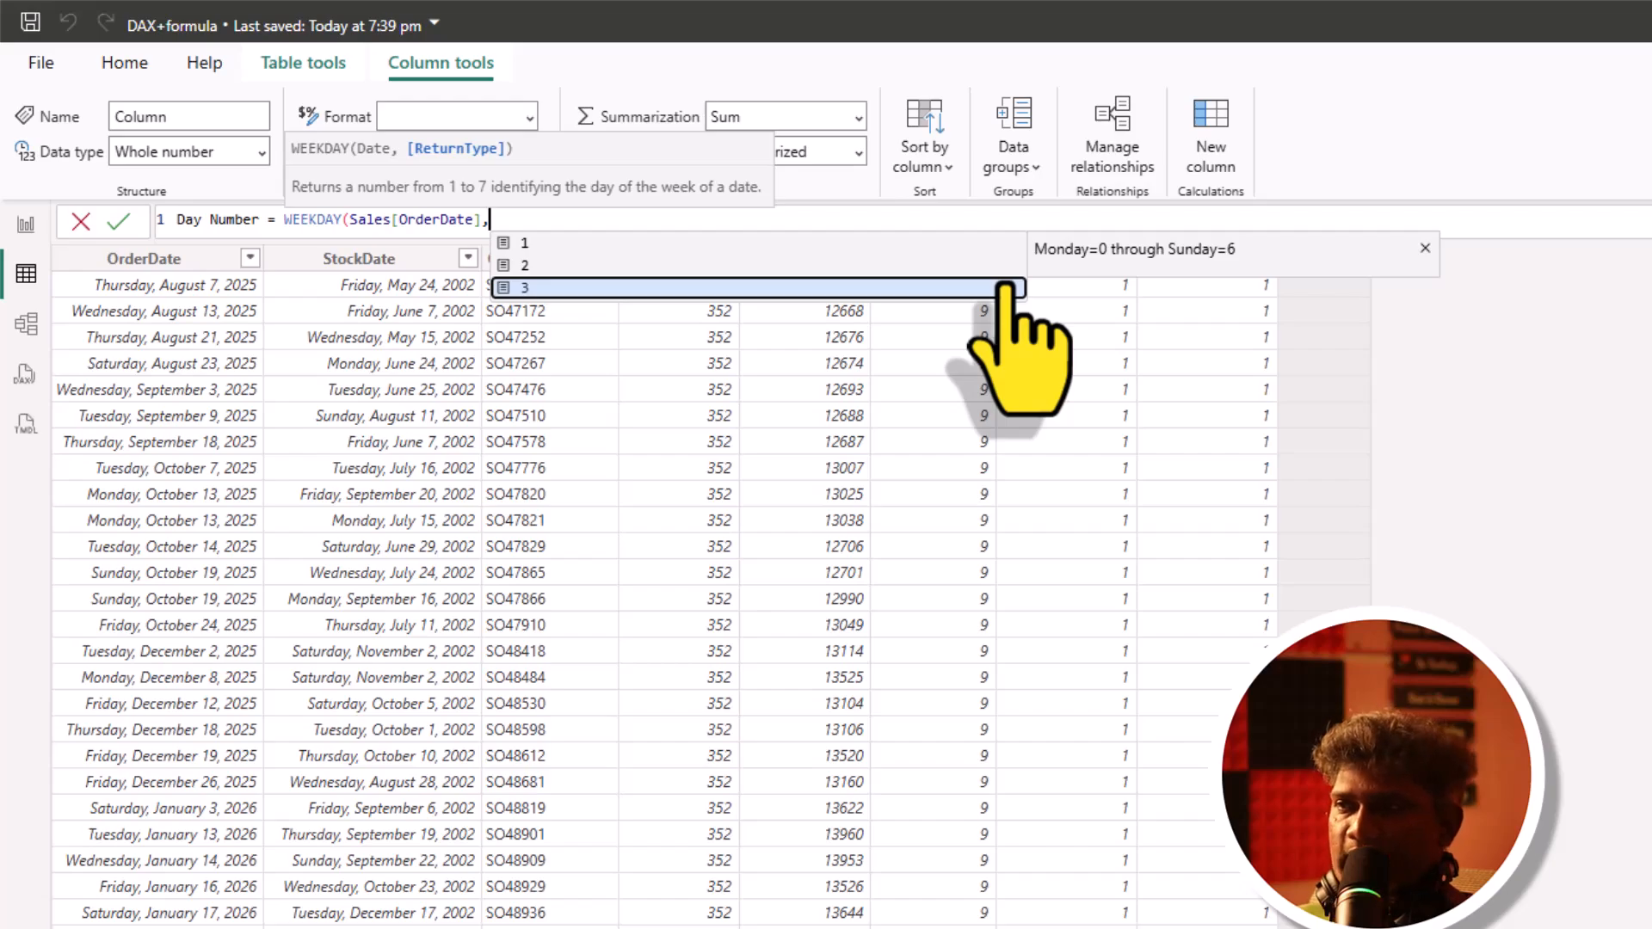
key("Up")
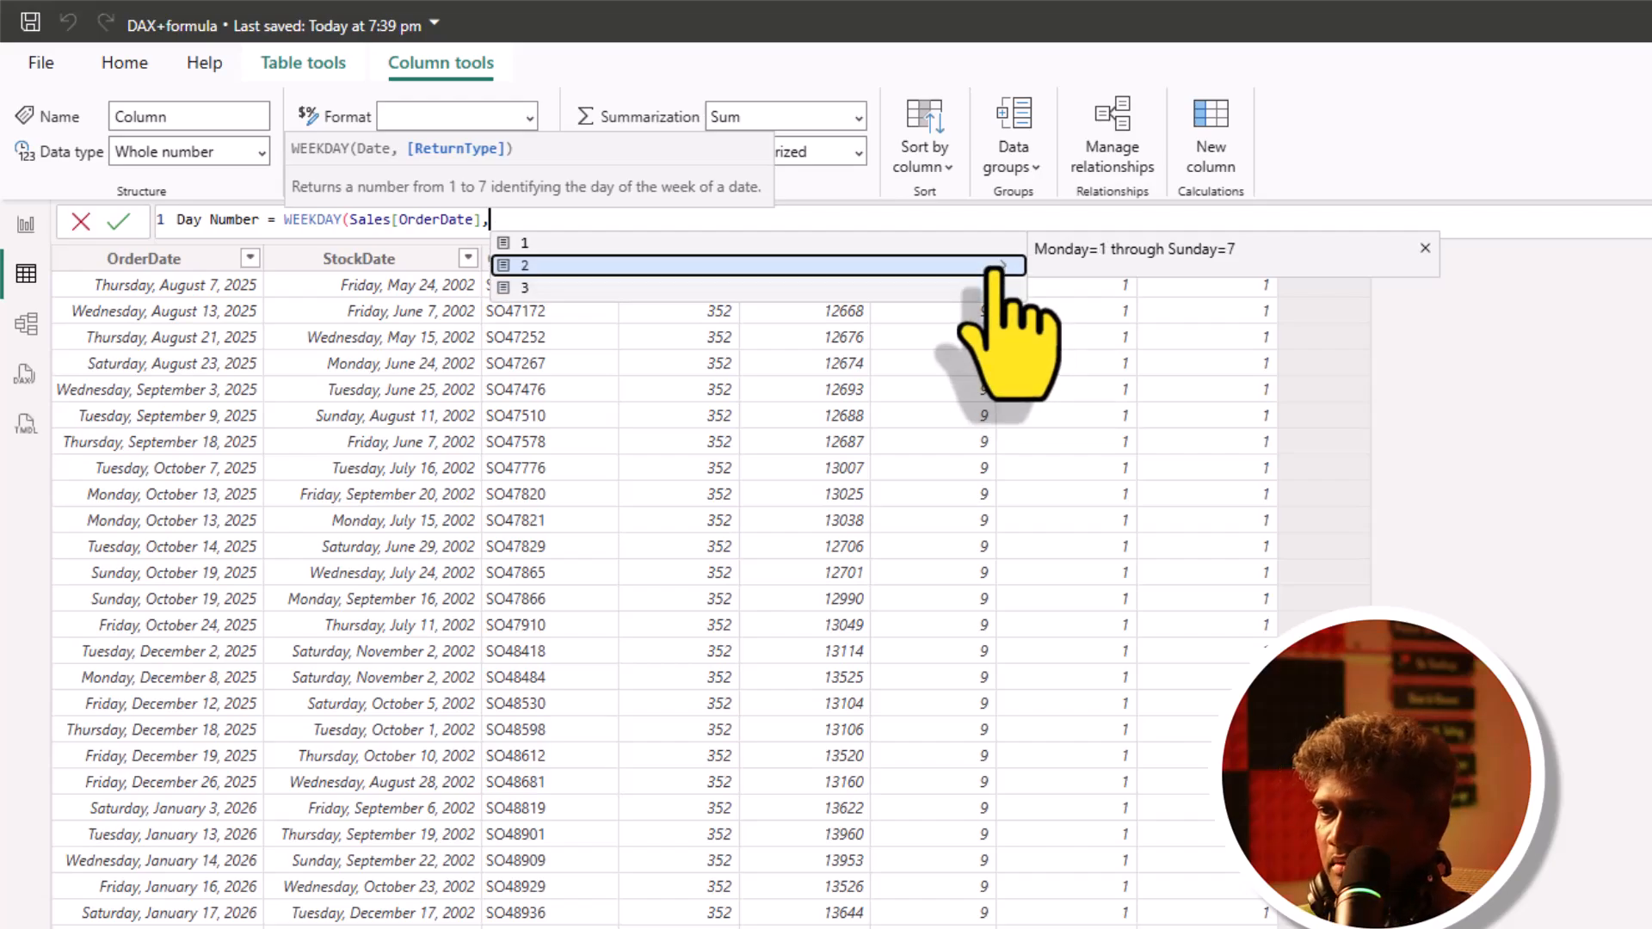
left_click(1002, 268)
left_click(1003, 267)
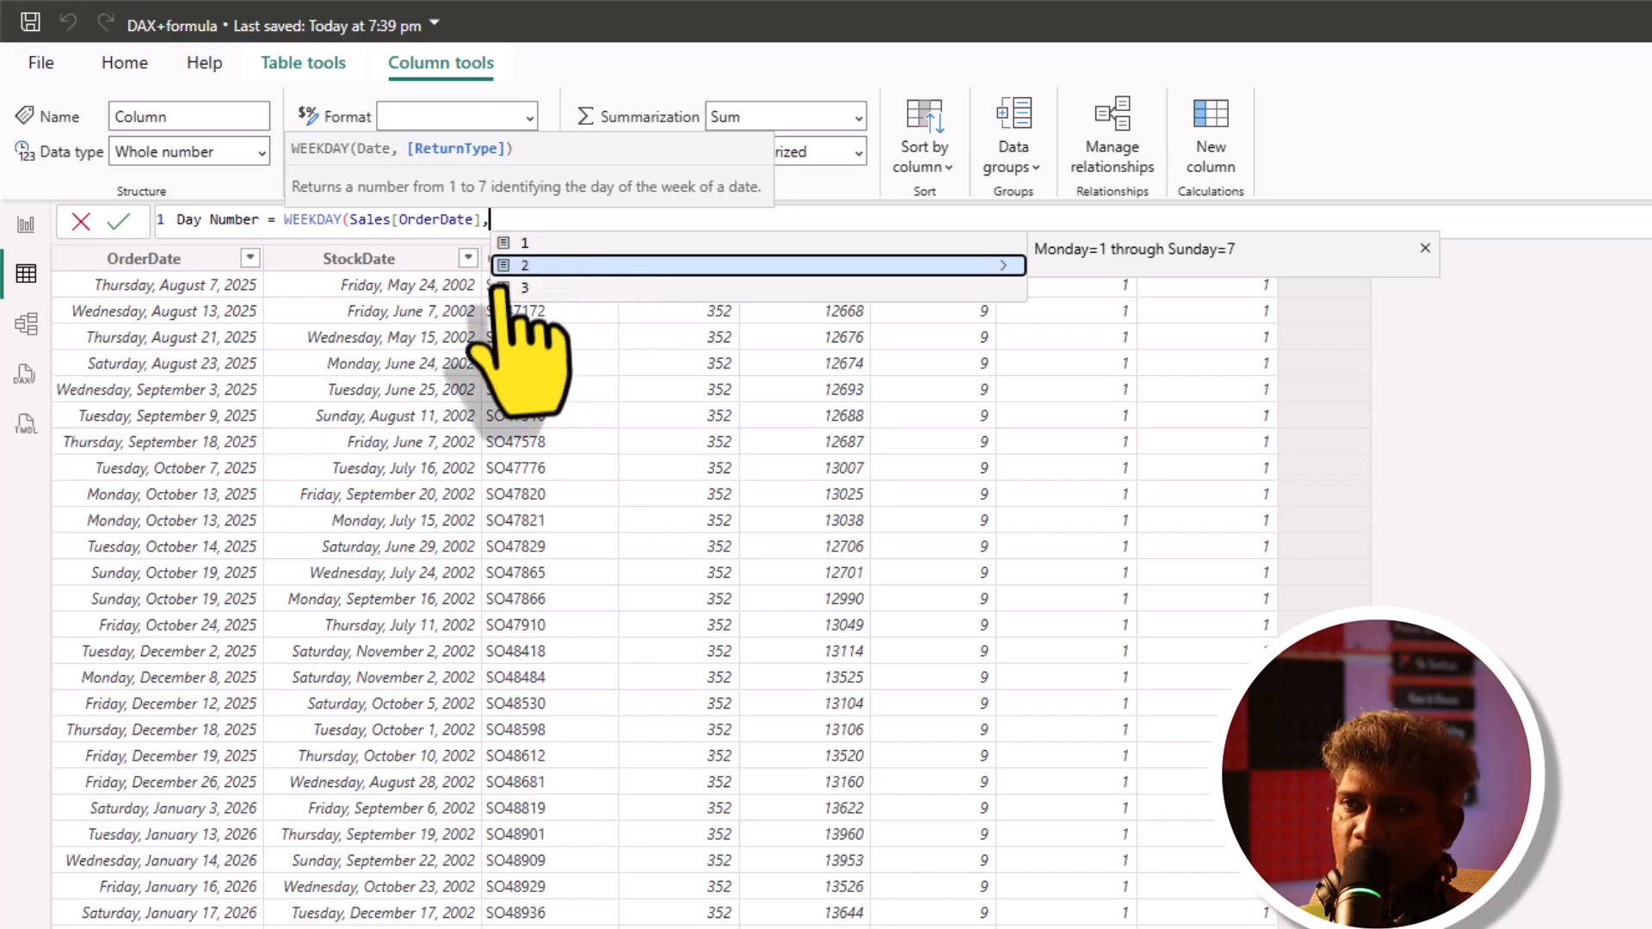
type("2")
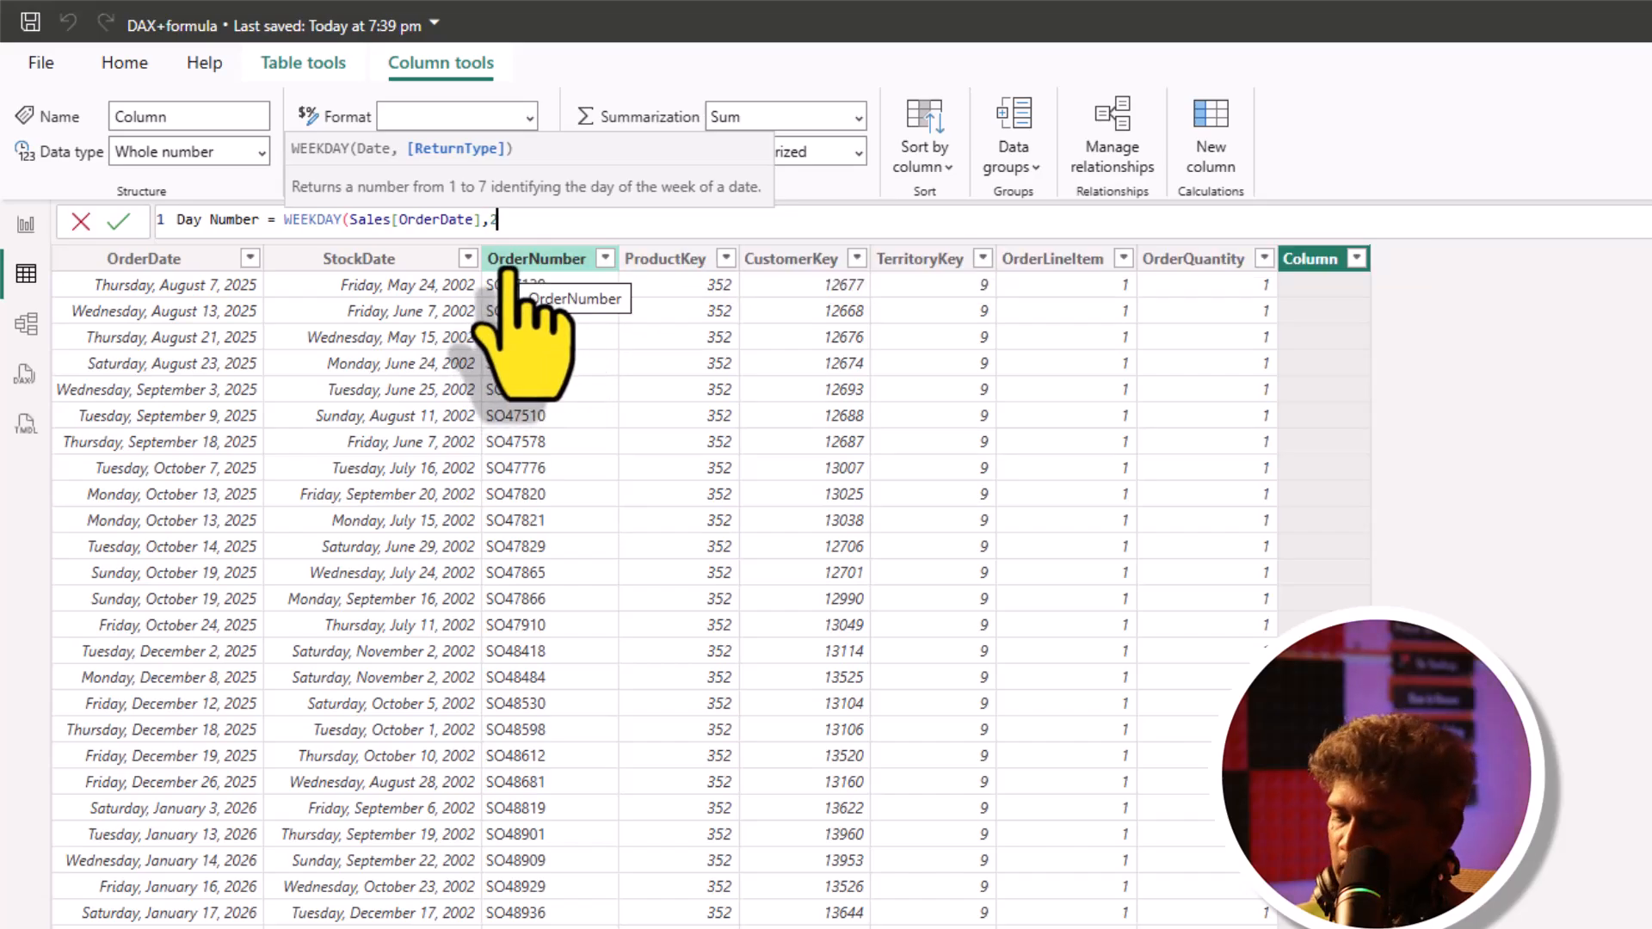
type(")")
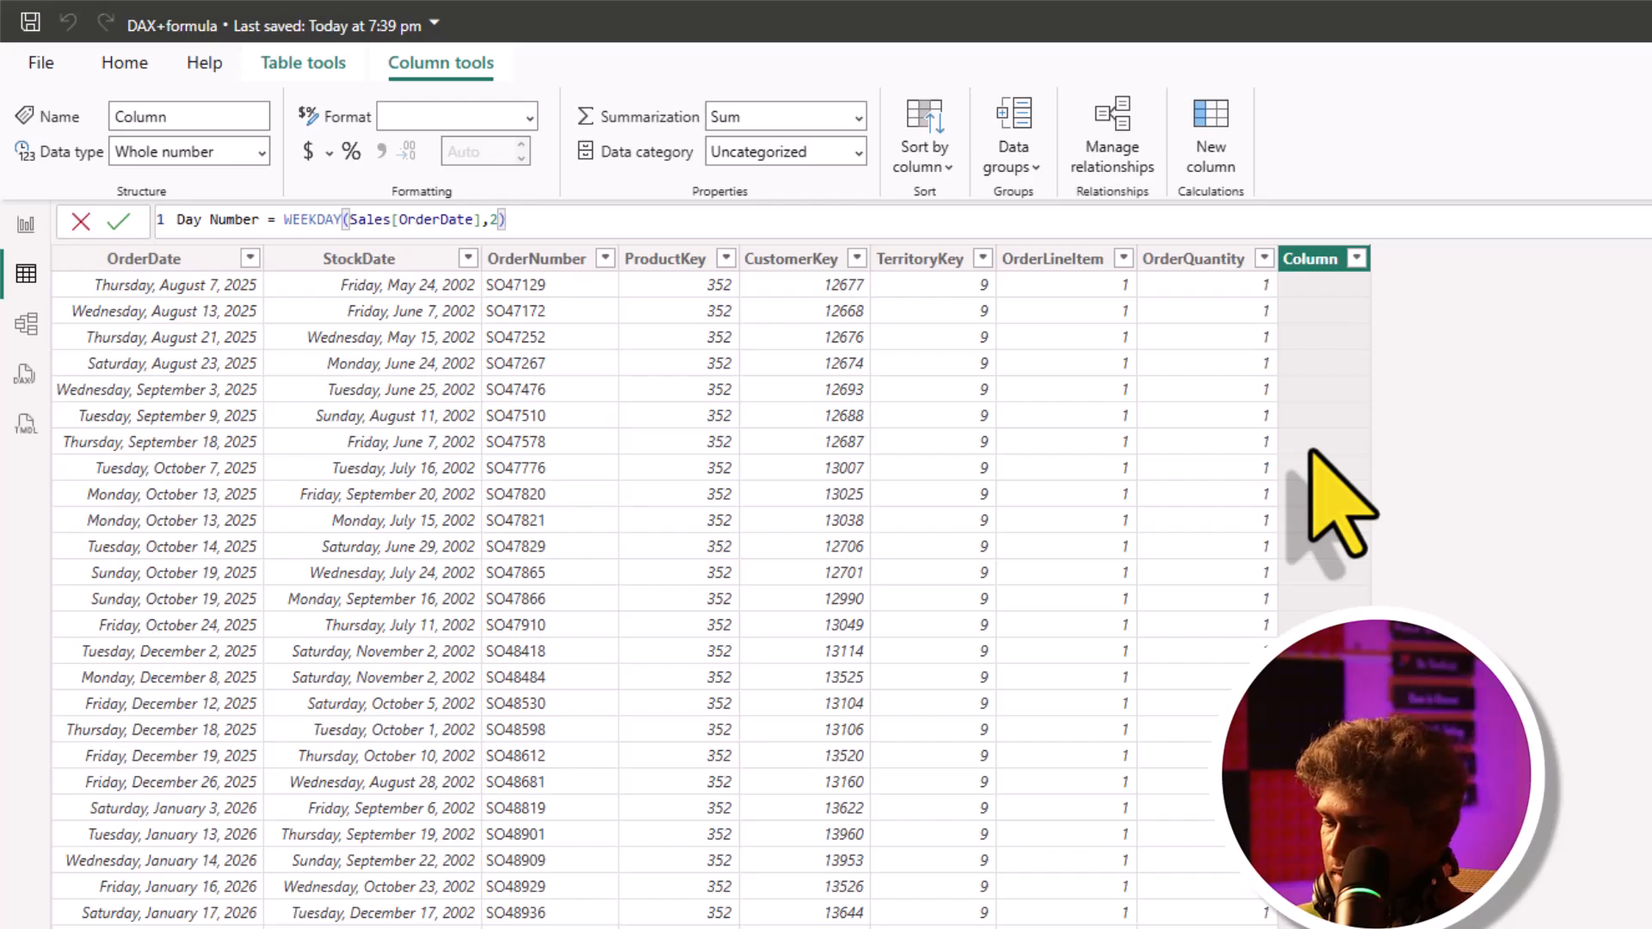
key("Return")
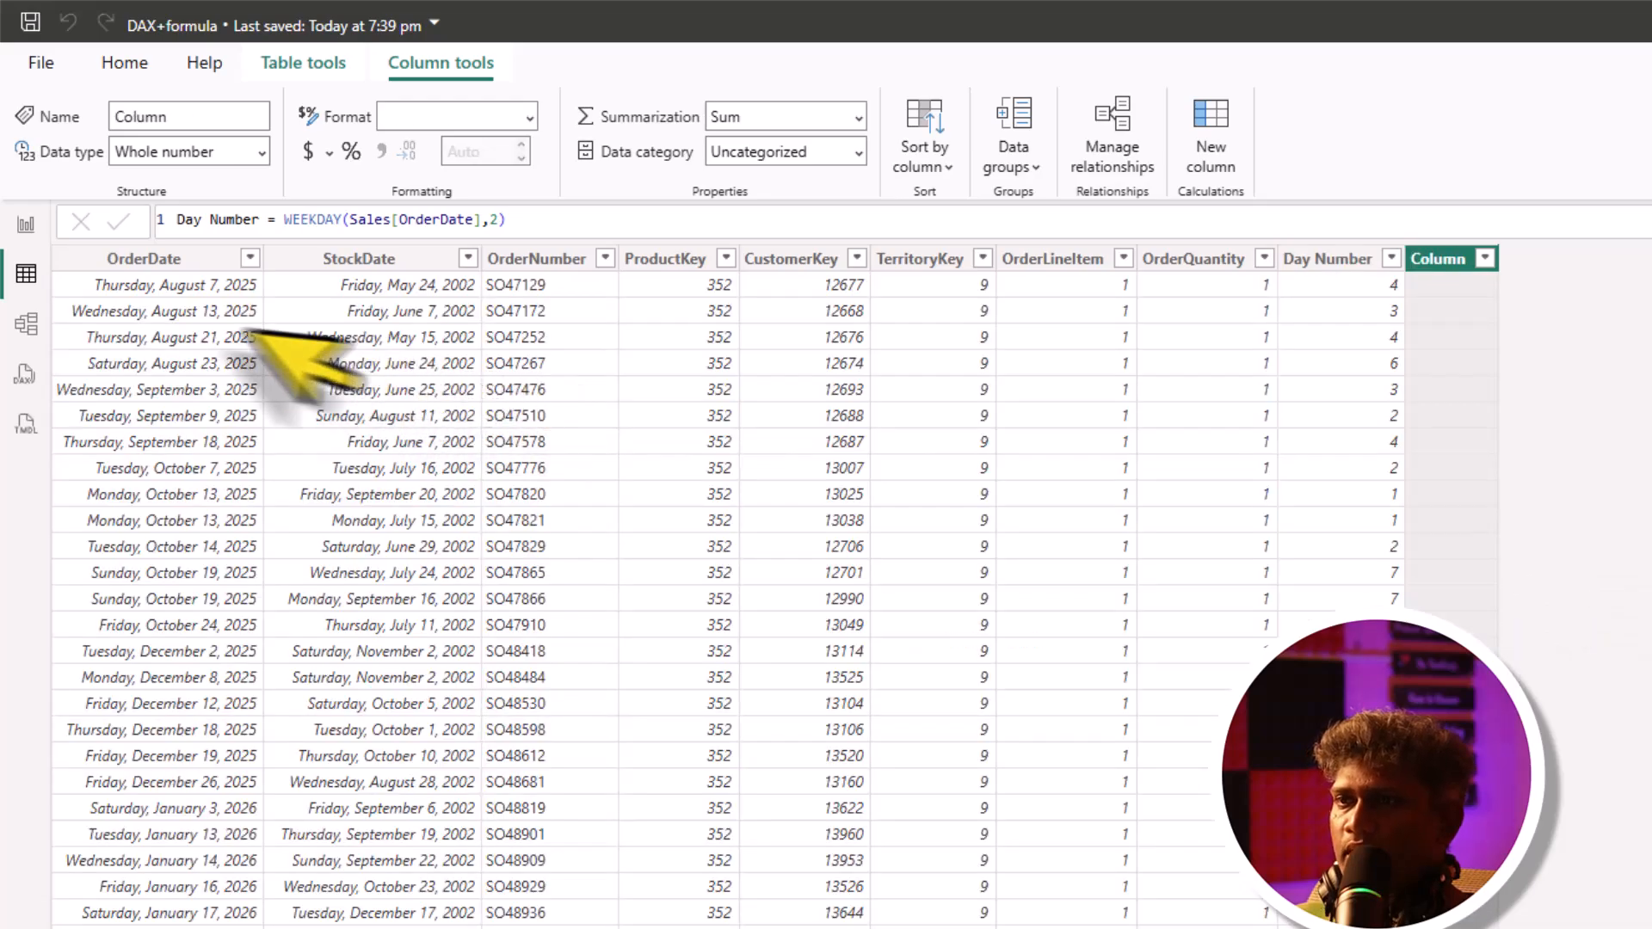
Define the new Sales column as the day of the month with the formula DAY(Sales[OrderDate])
left_click(270, 225)
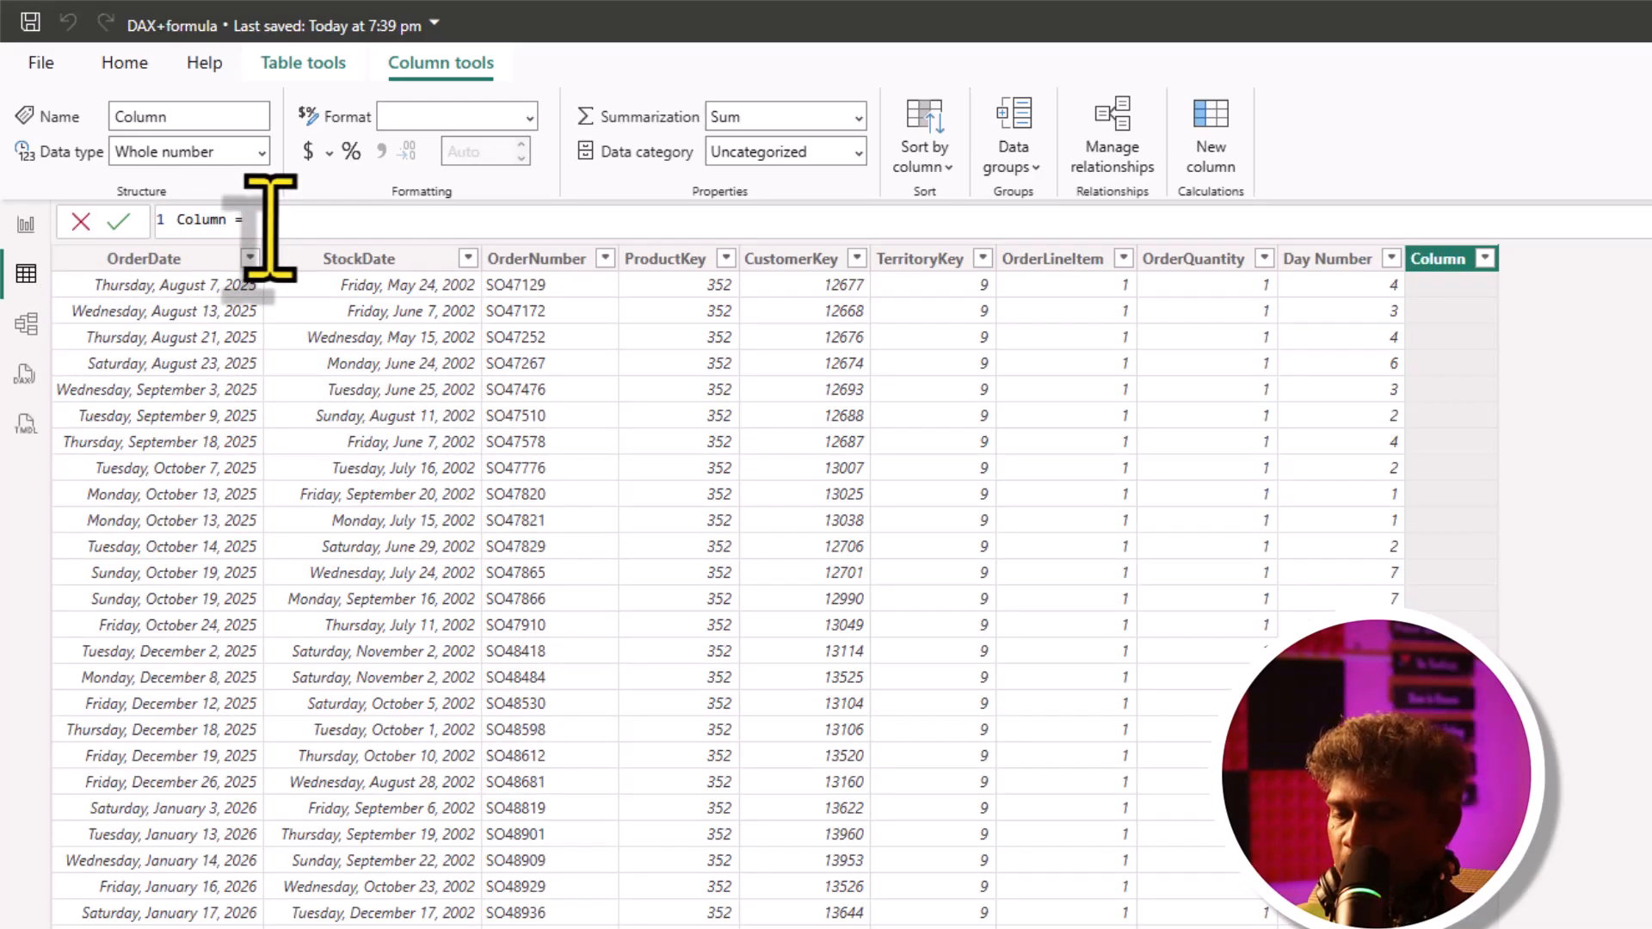
type("day")
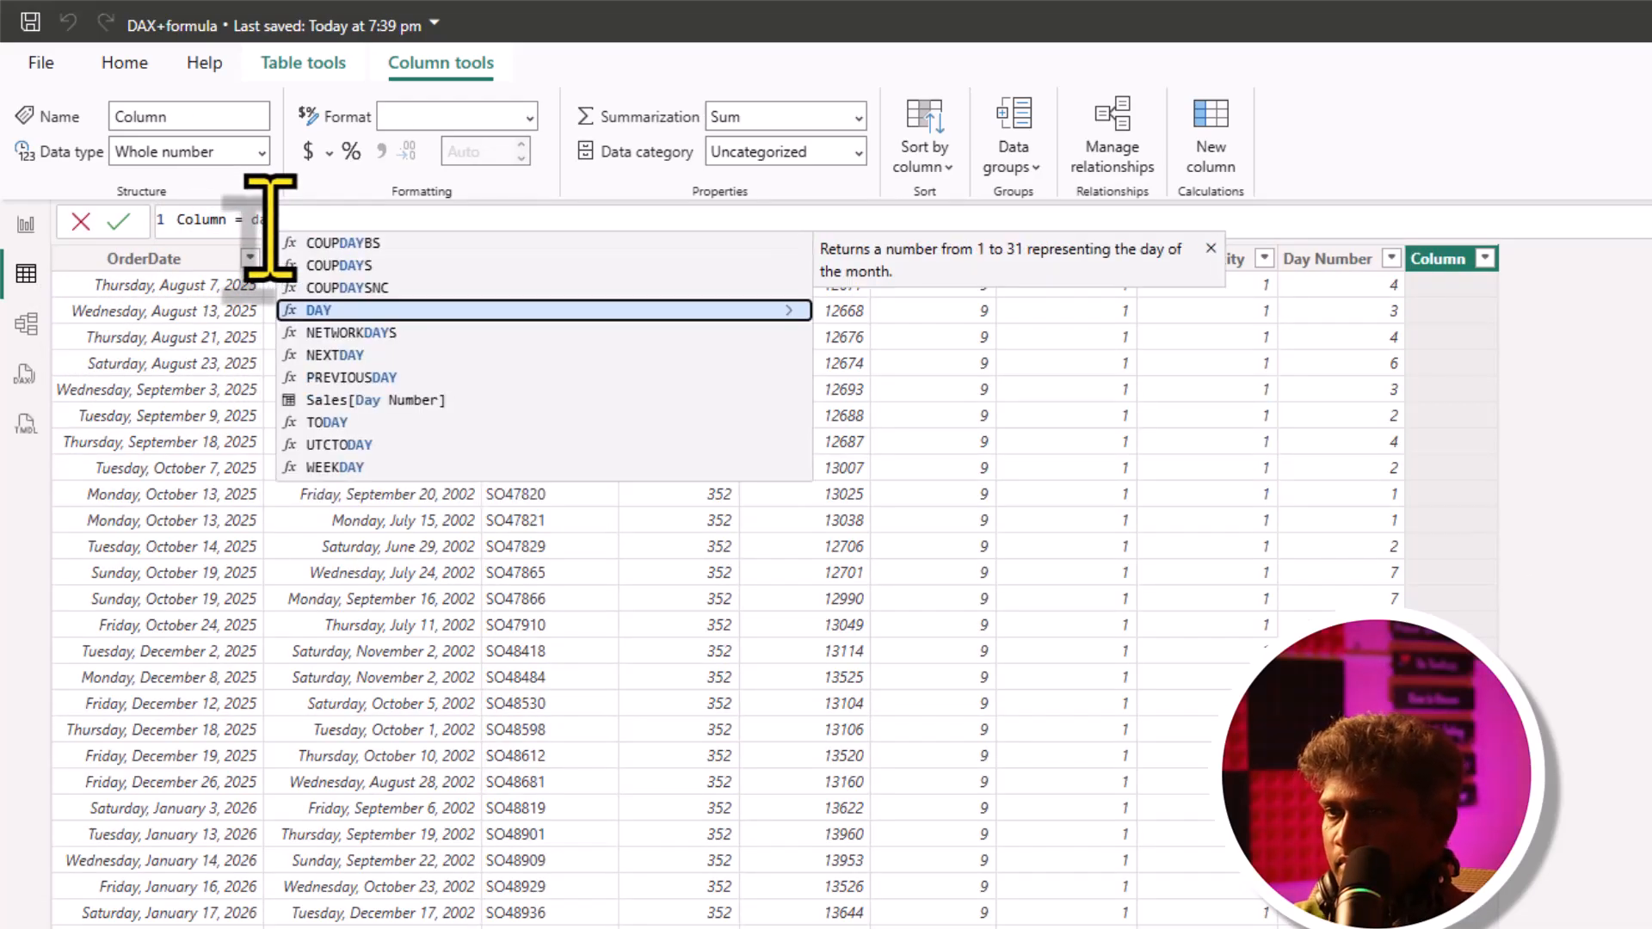
key("Tab")
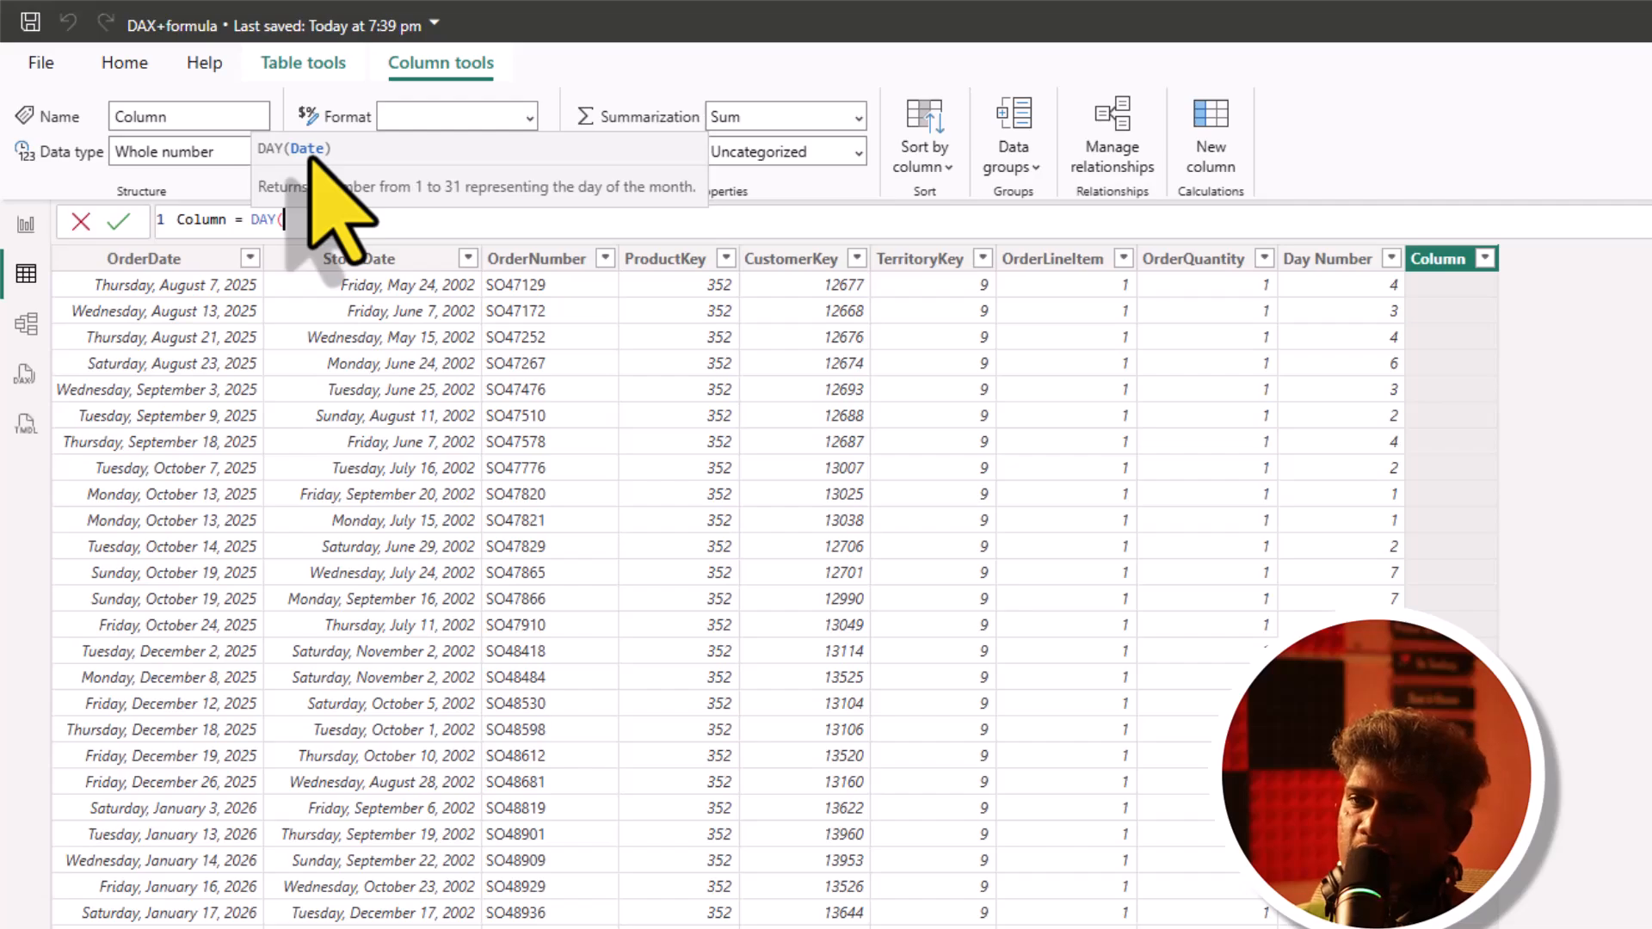
type("ord")
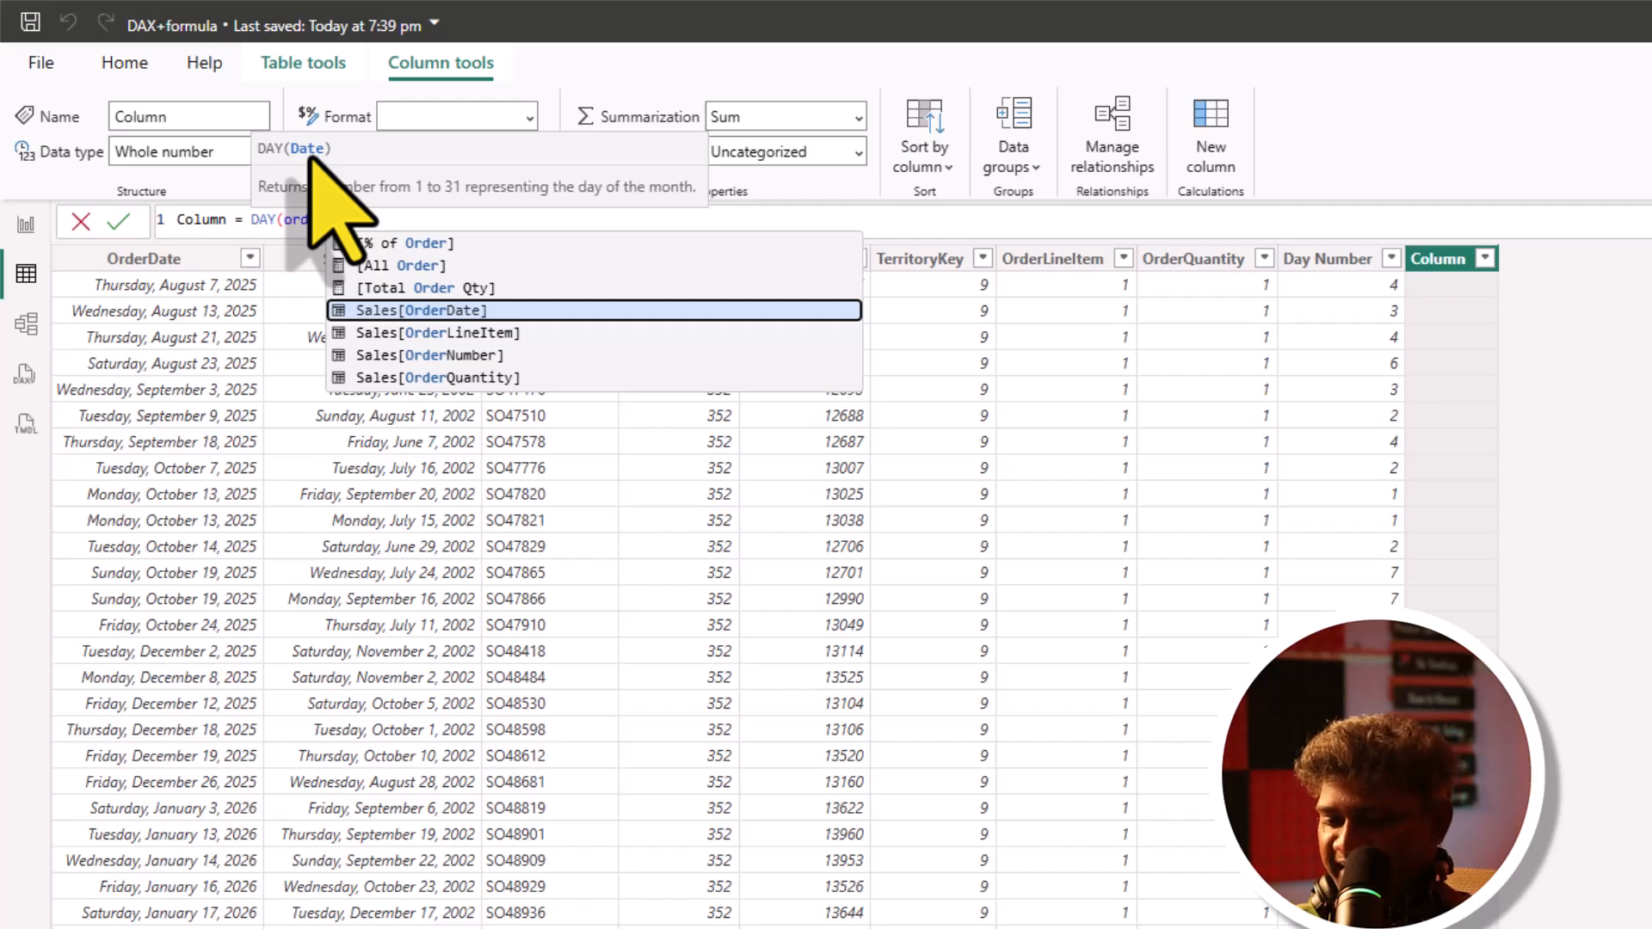
key("Tab")
type(")")
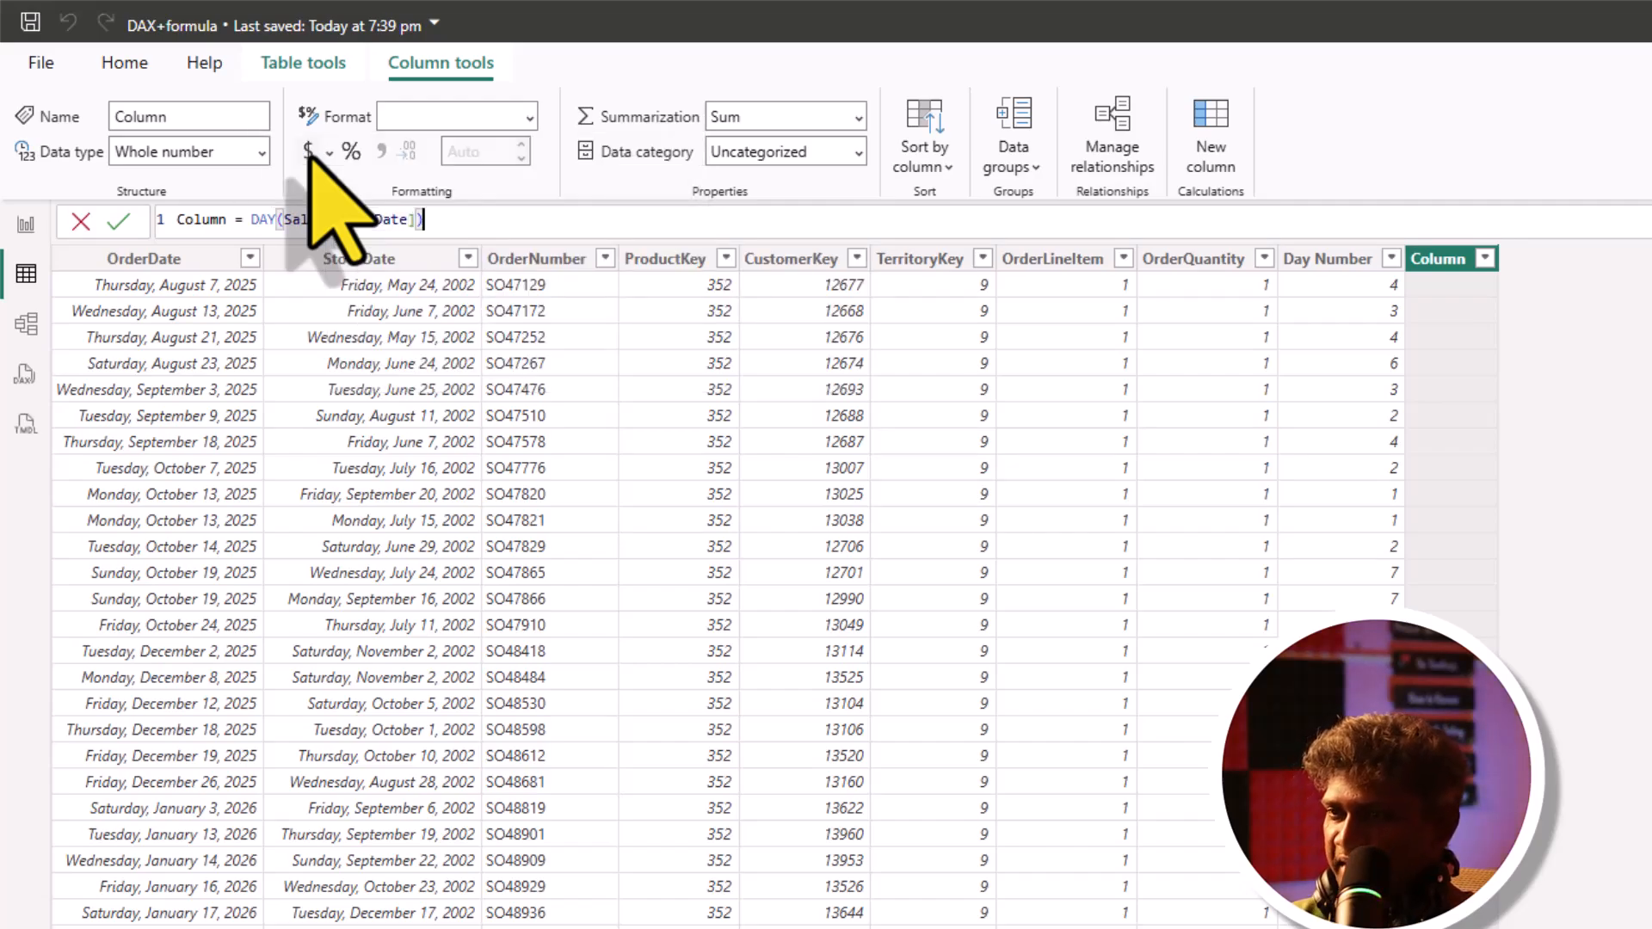
key("Return")
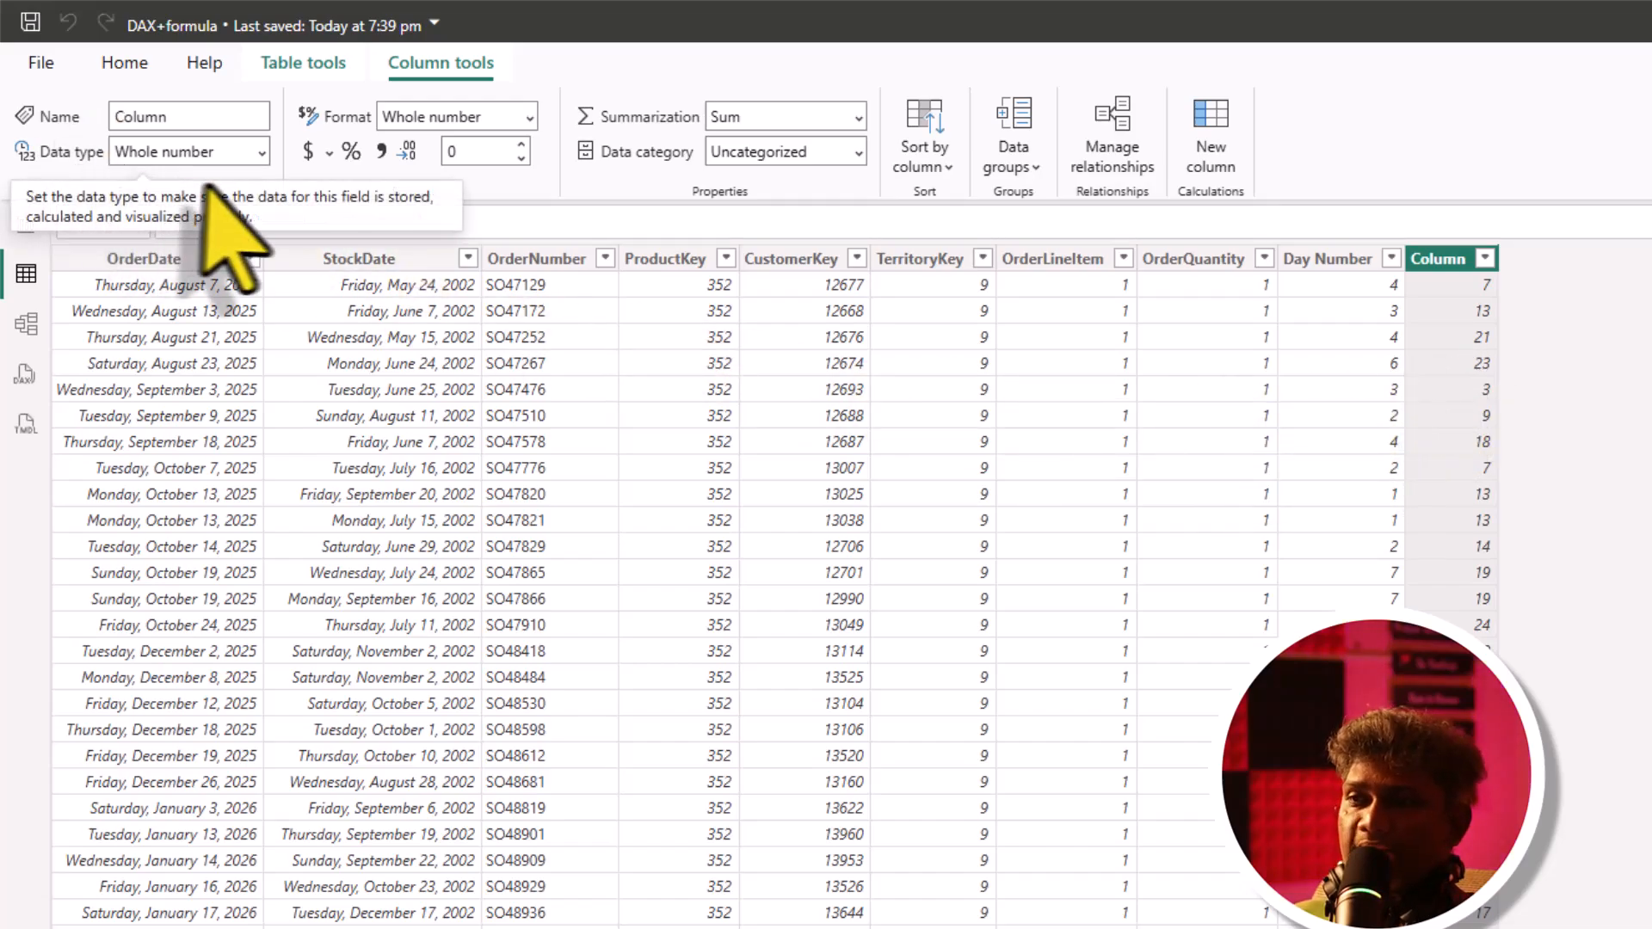
Replace the DAY function with MONTH in the new column's formula and commit it
double_click(262, 219)
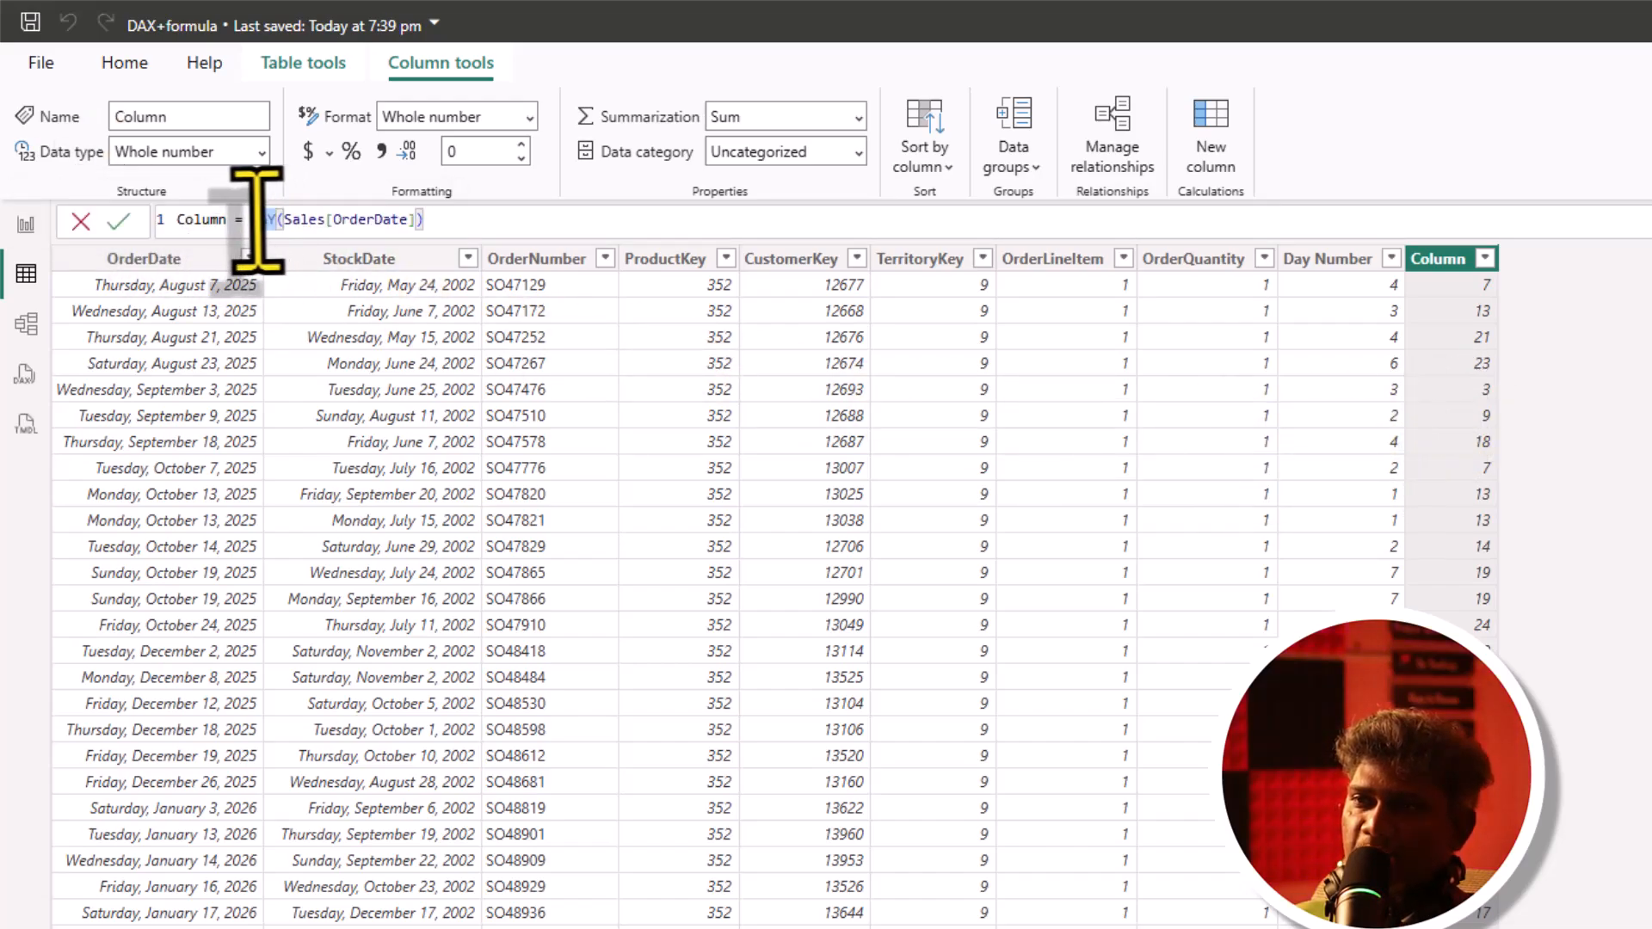
type("mon")
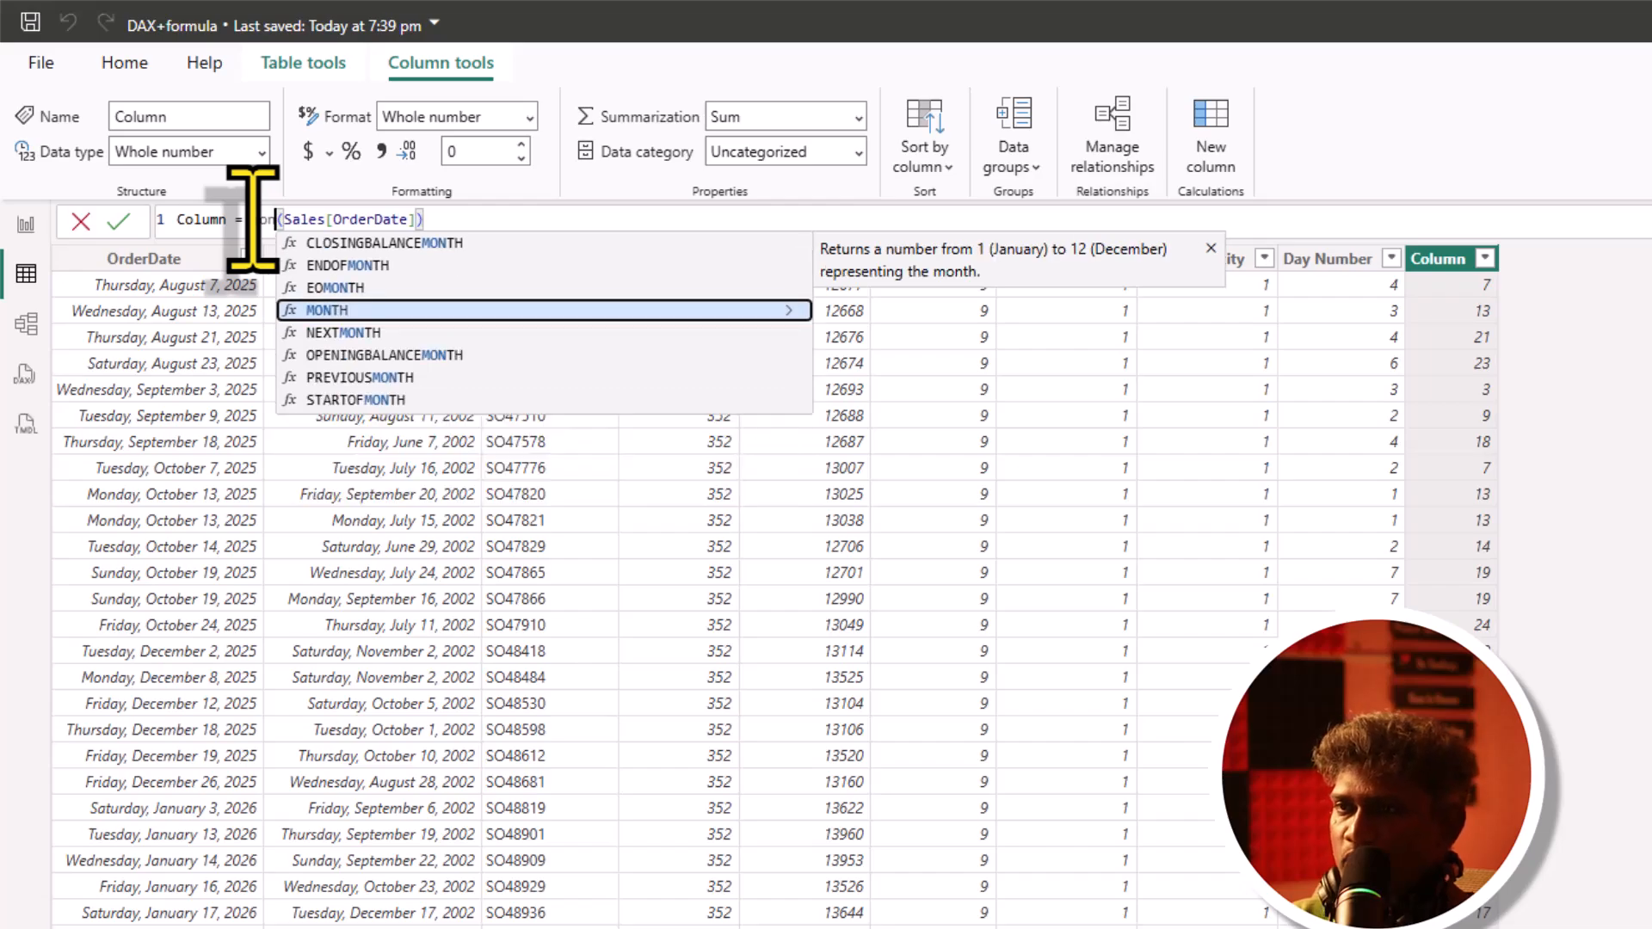
key("Tab")
key("Return")
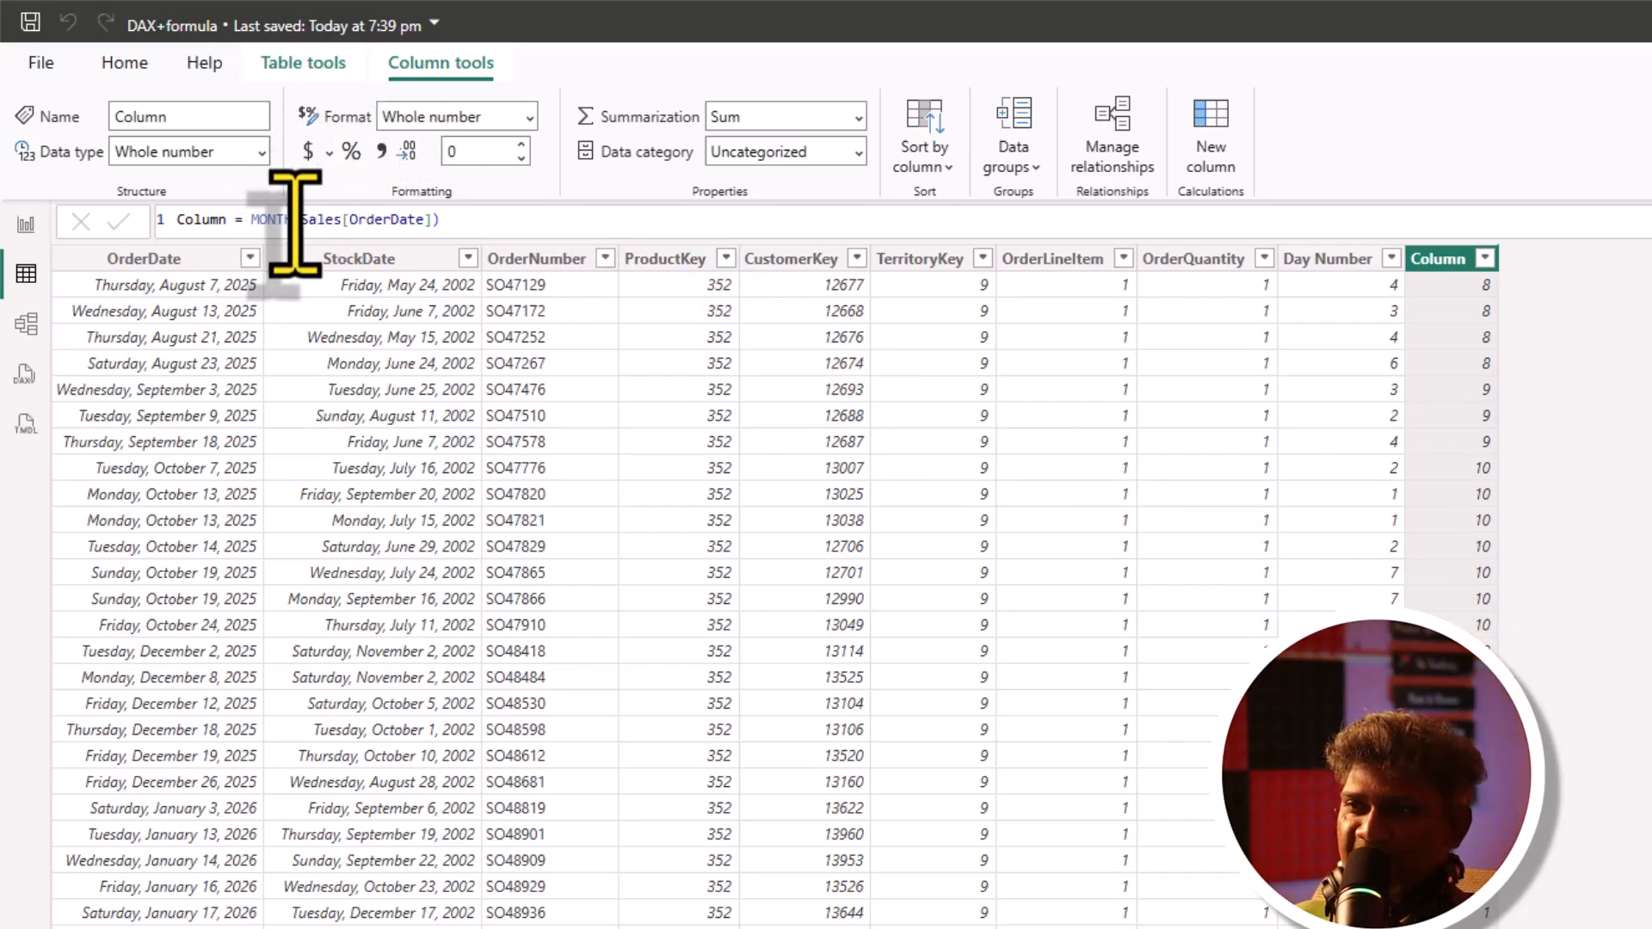
Change the new column's formula to YEAR(Sales[OrderDate]) and commit it
left_click_drag(291, 221, 253, 221)
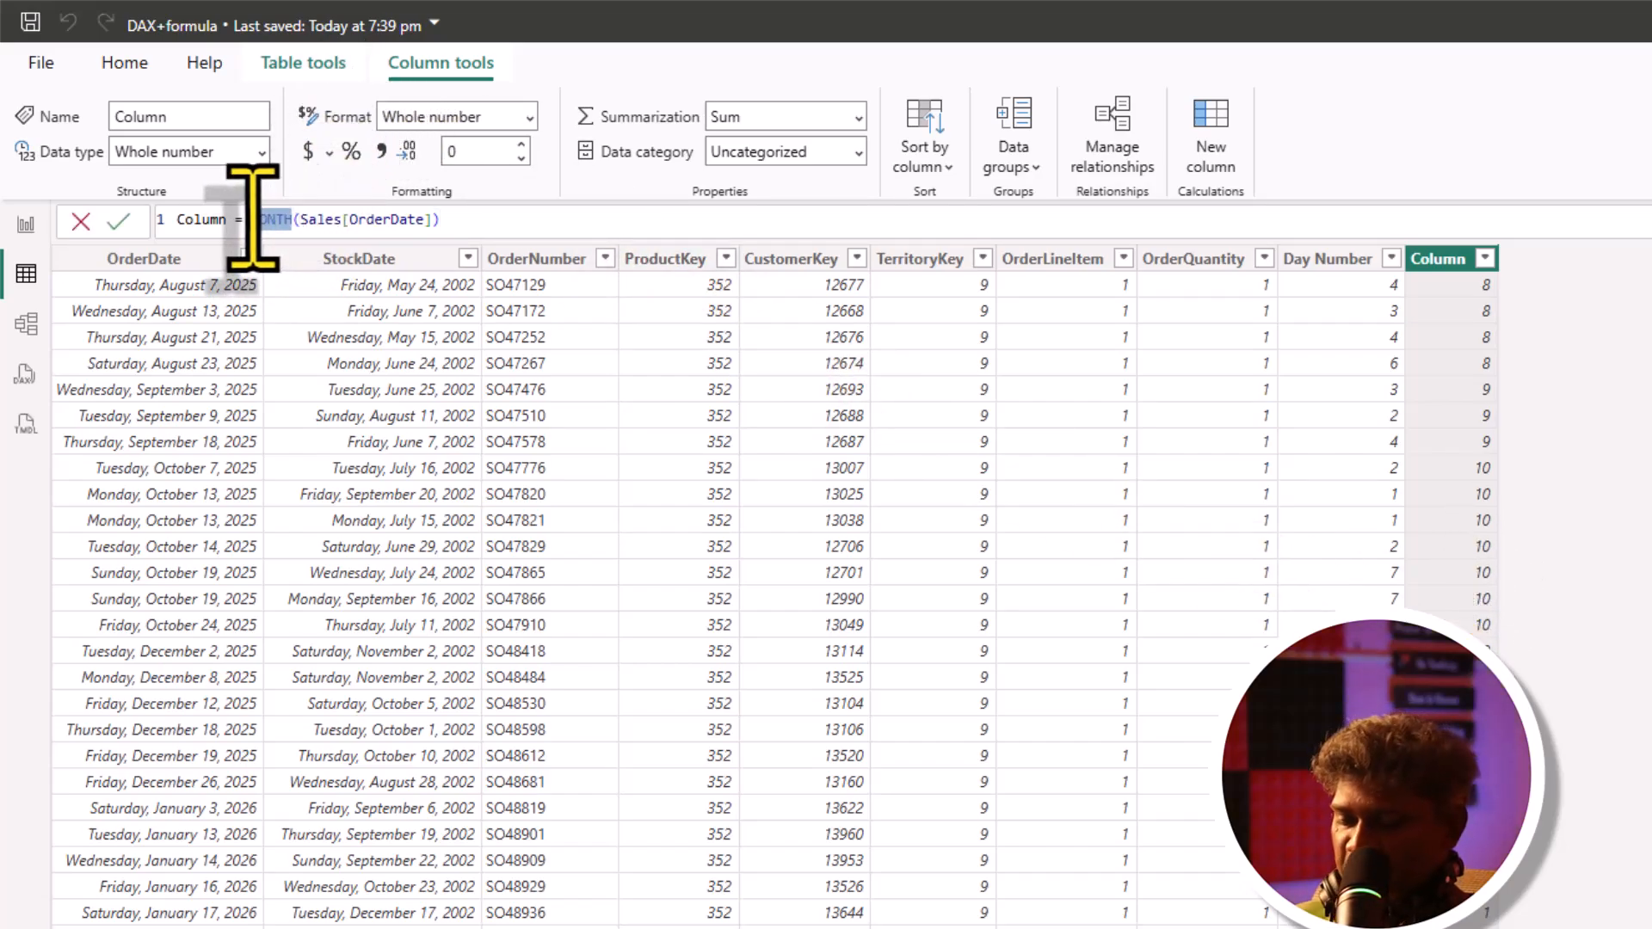
type("yea")
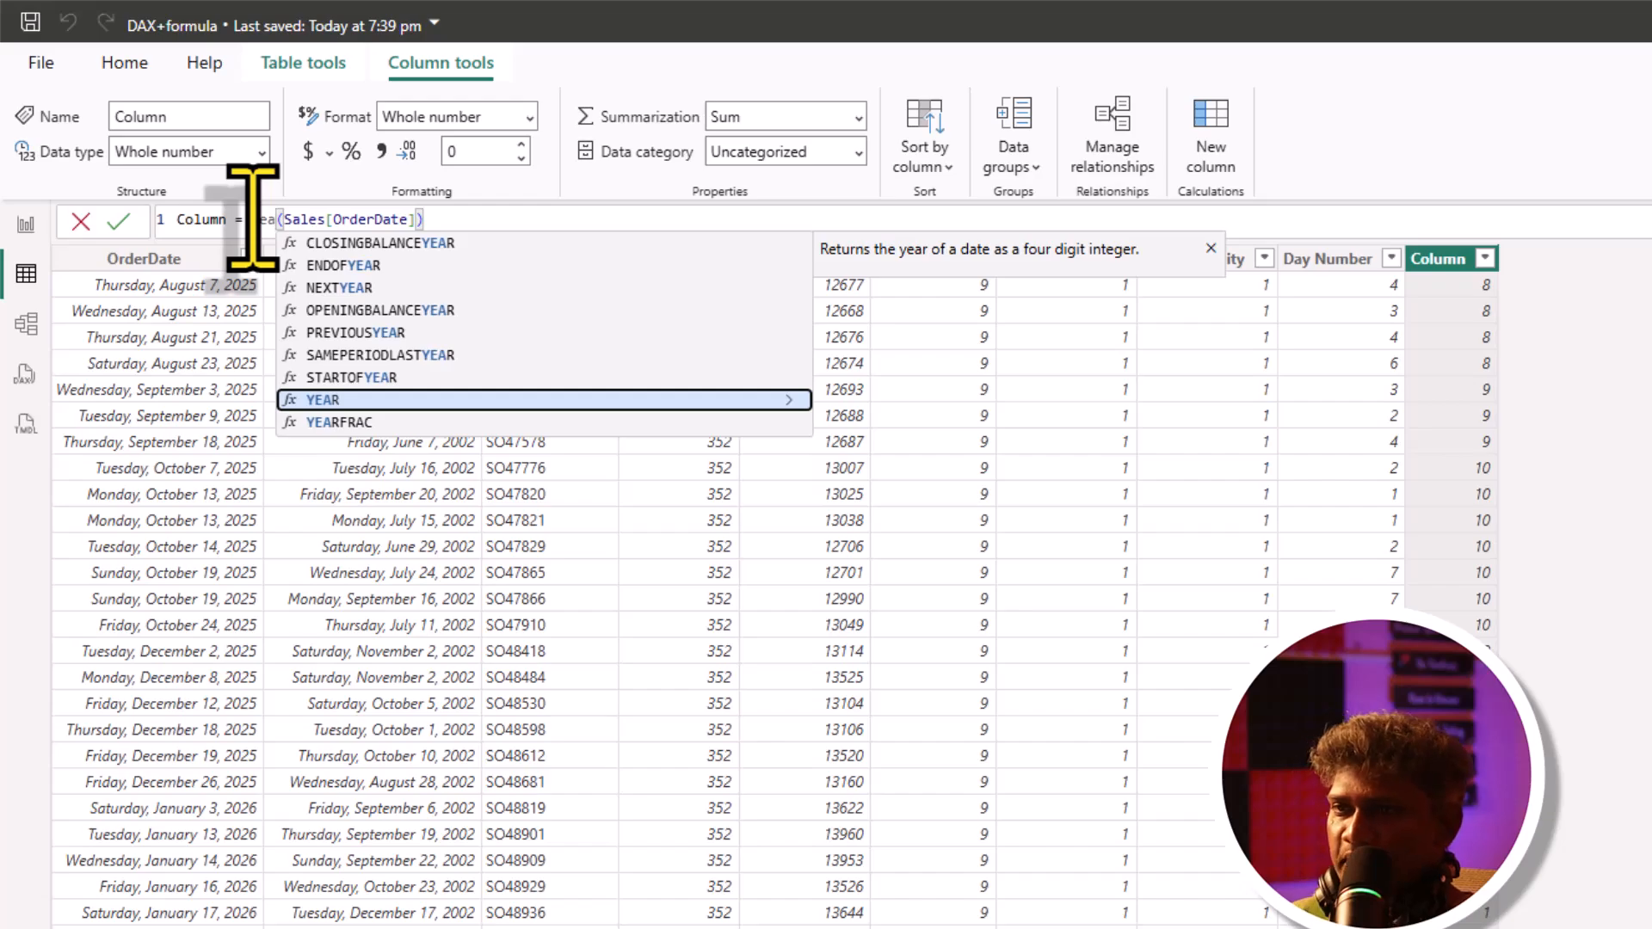
key("Tab")
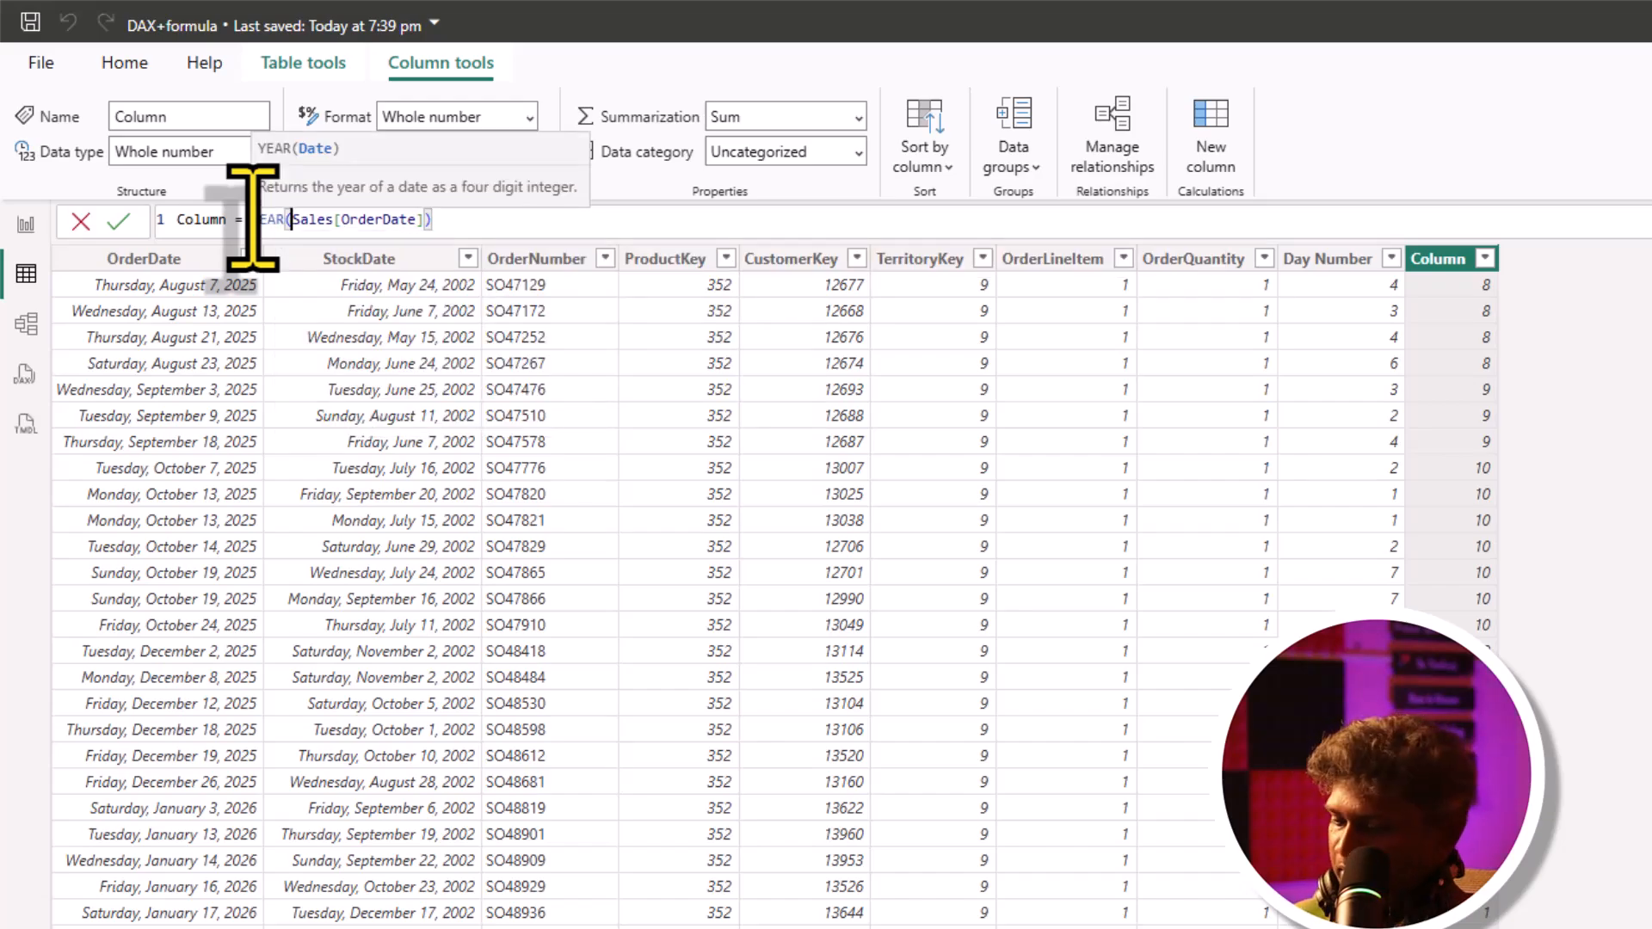
key("Return")
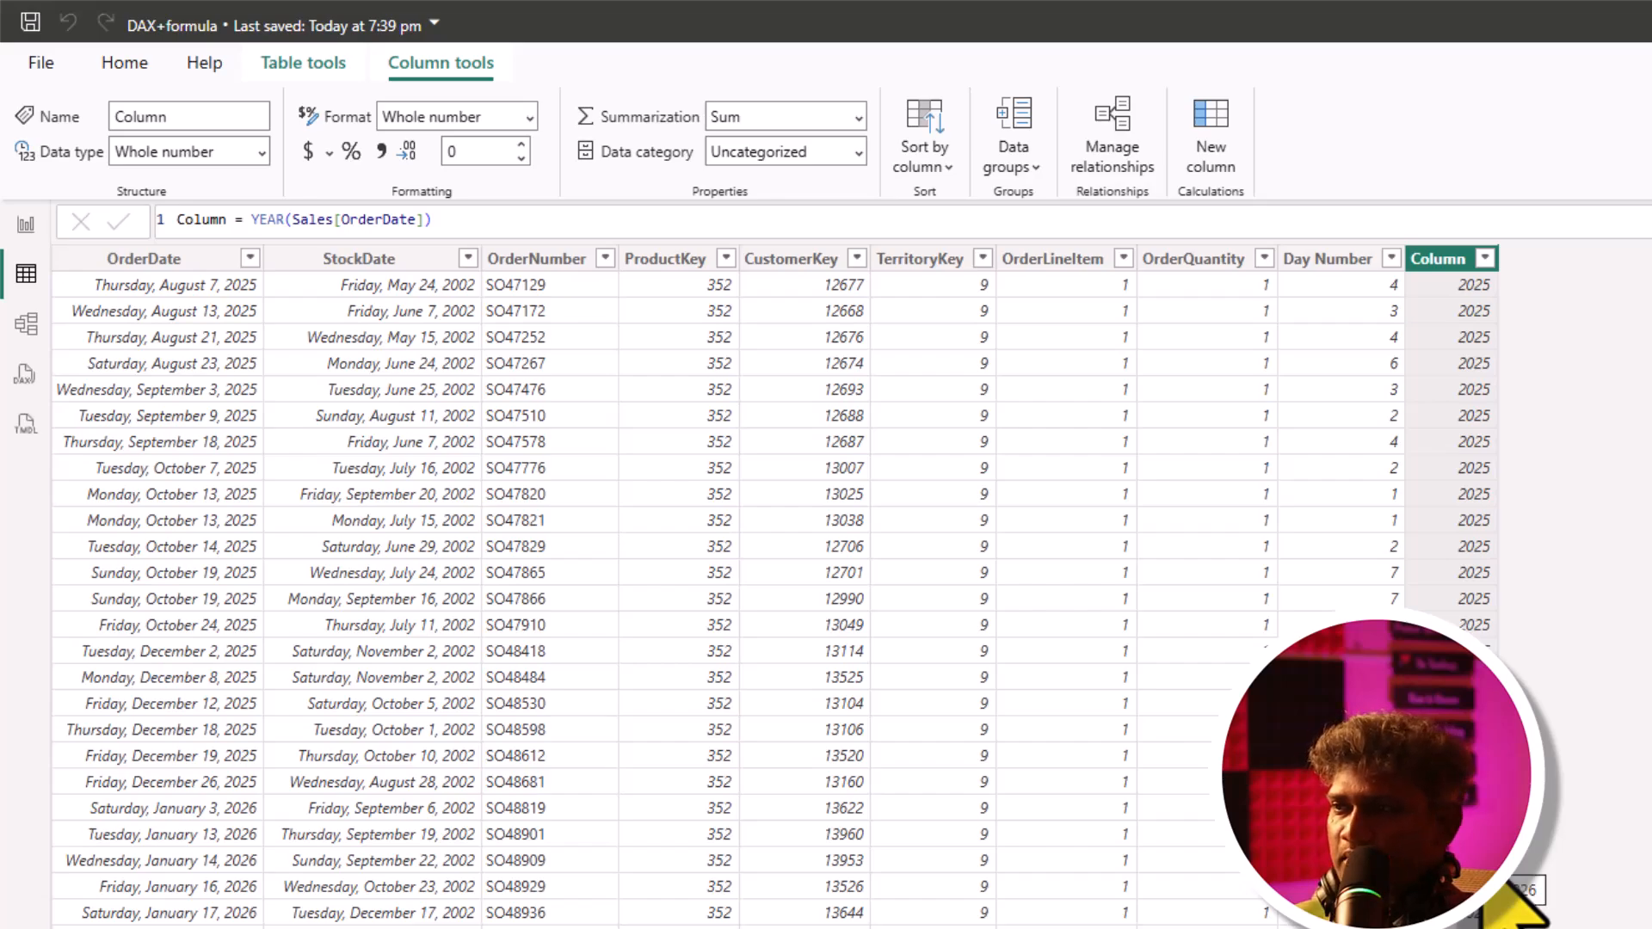
Delete the calculated column named Column from the Sales table, confirming the deletion
right_click(1460, 265)
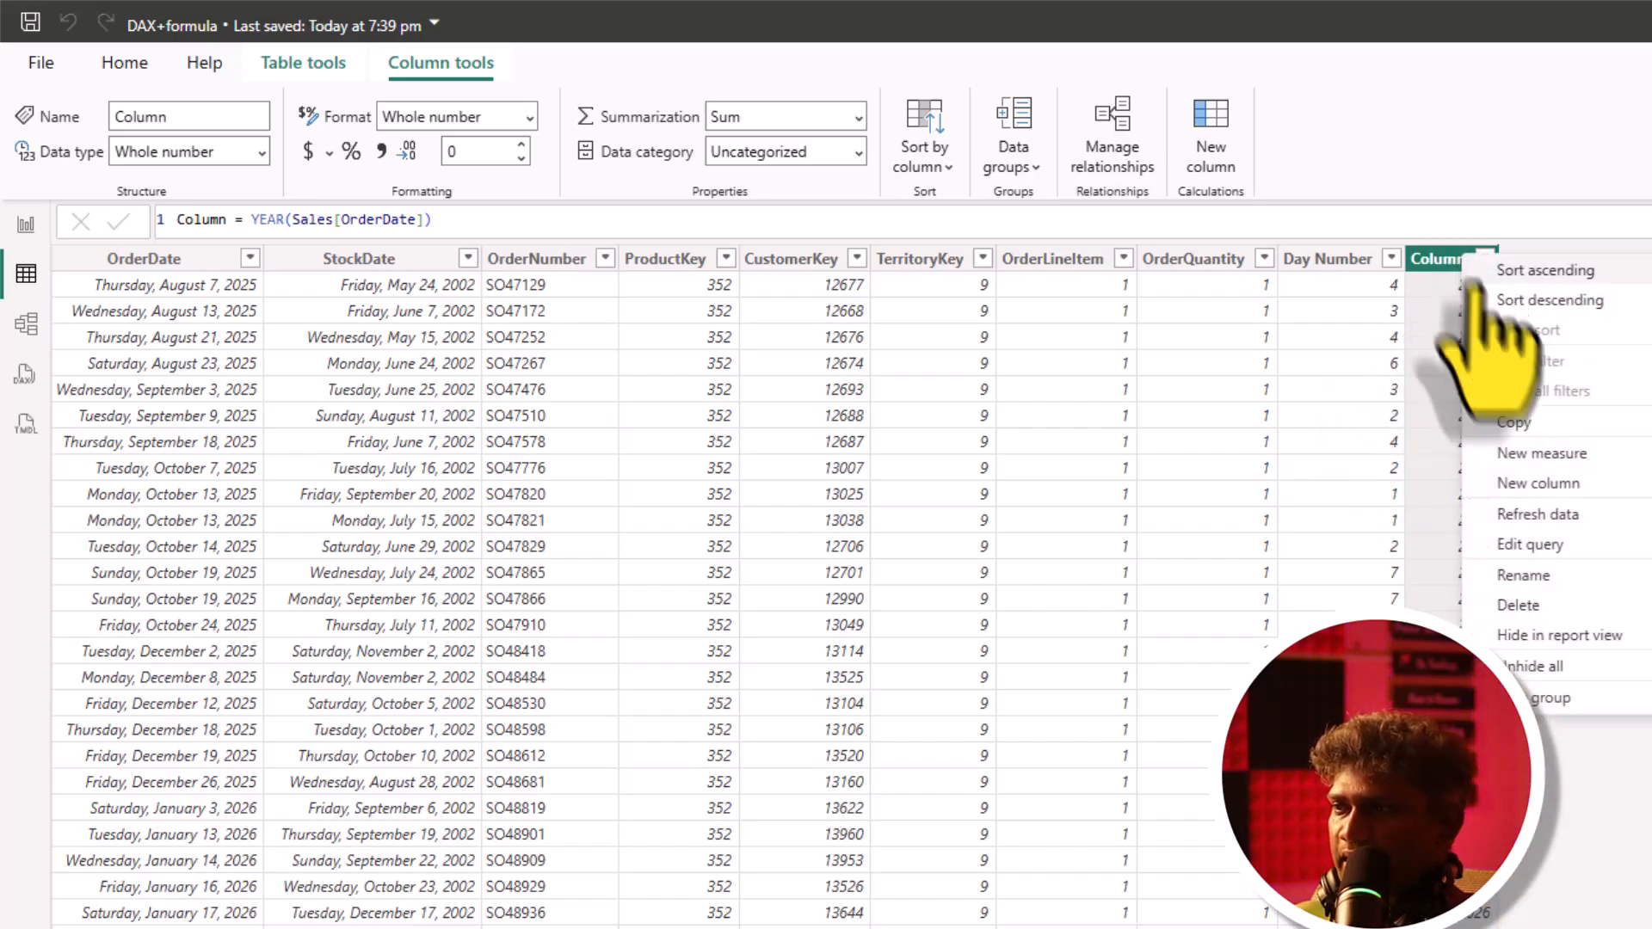
left_click(1507, 608)
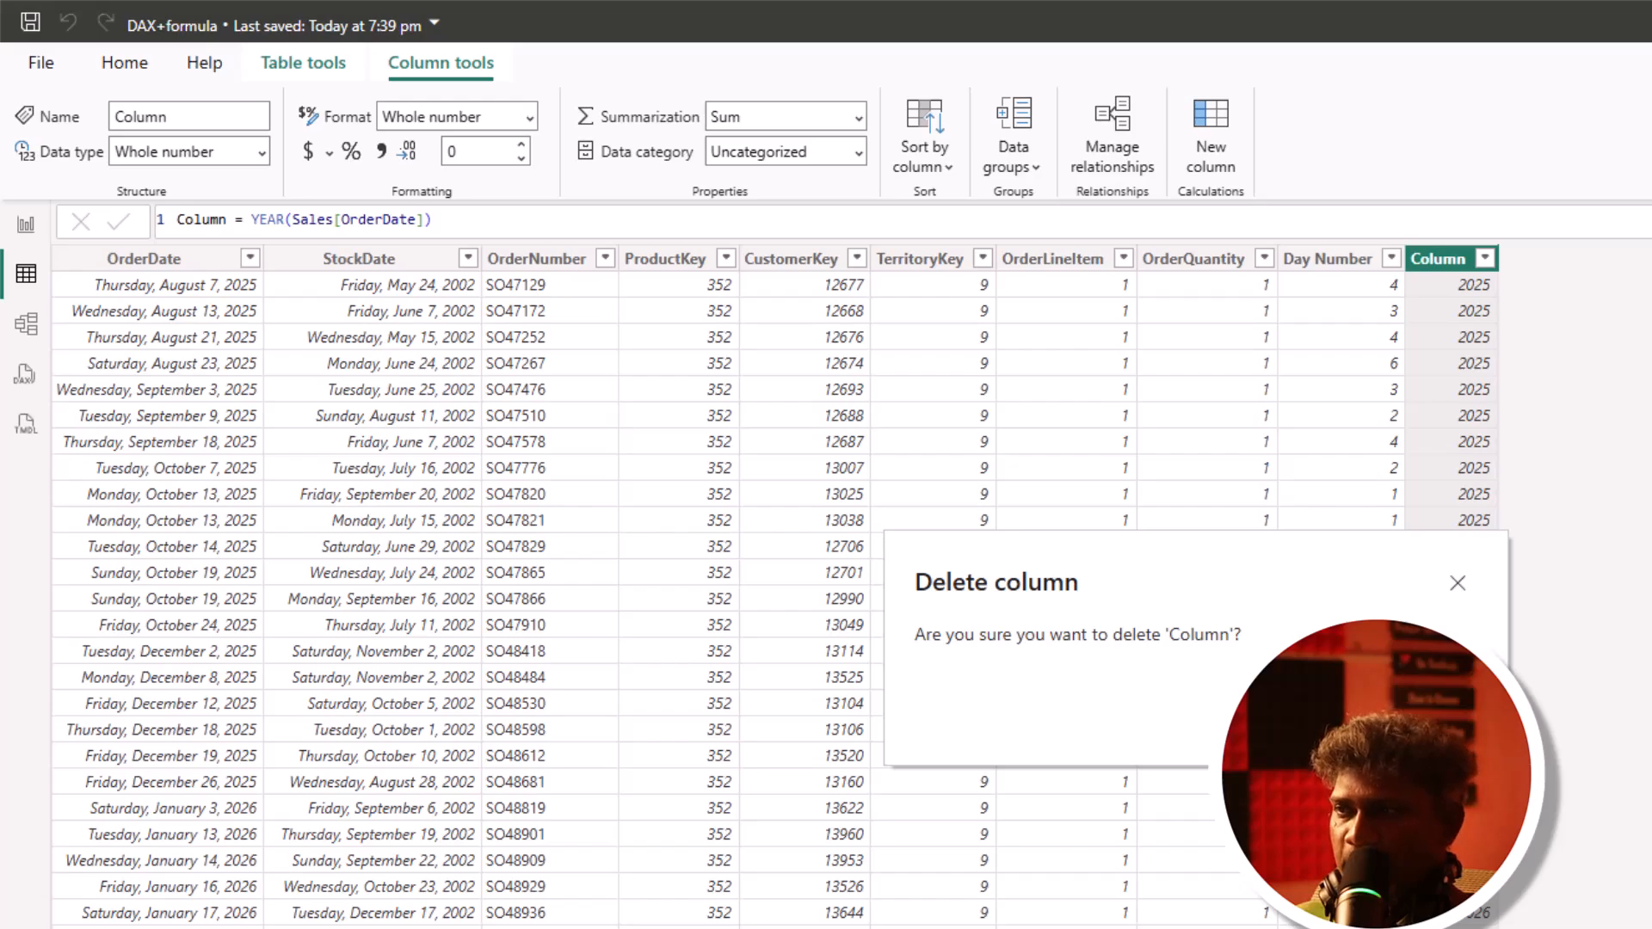
left_click(1323, 716)
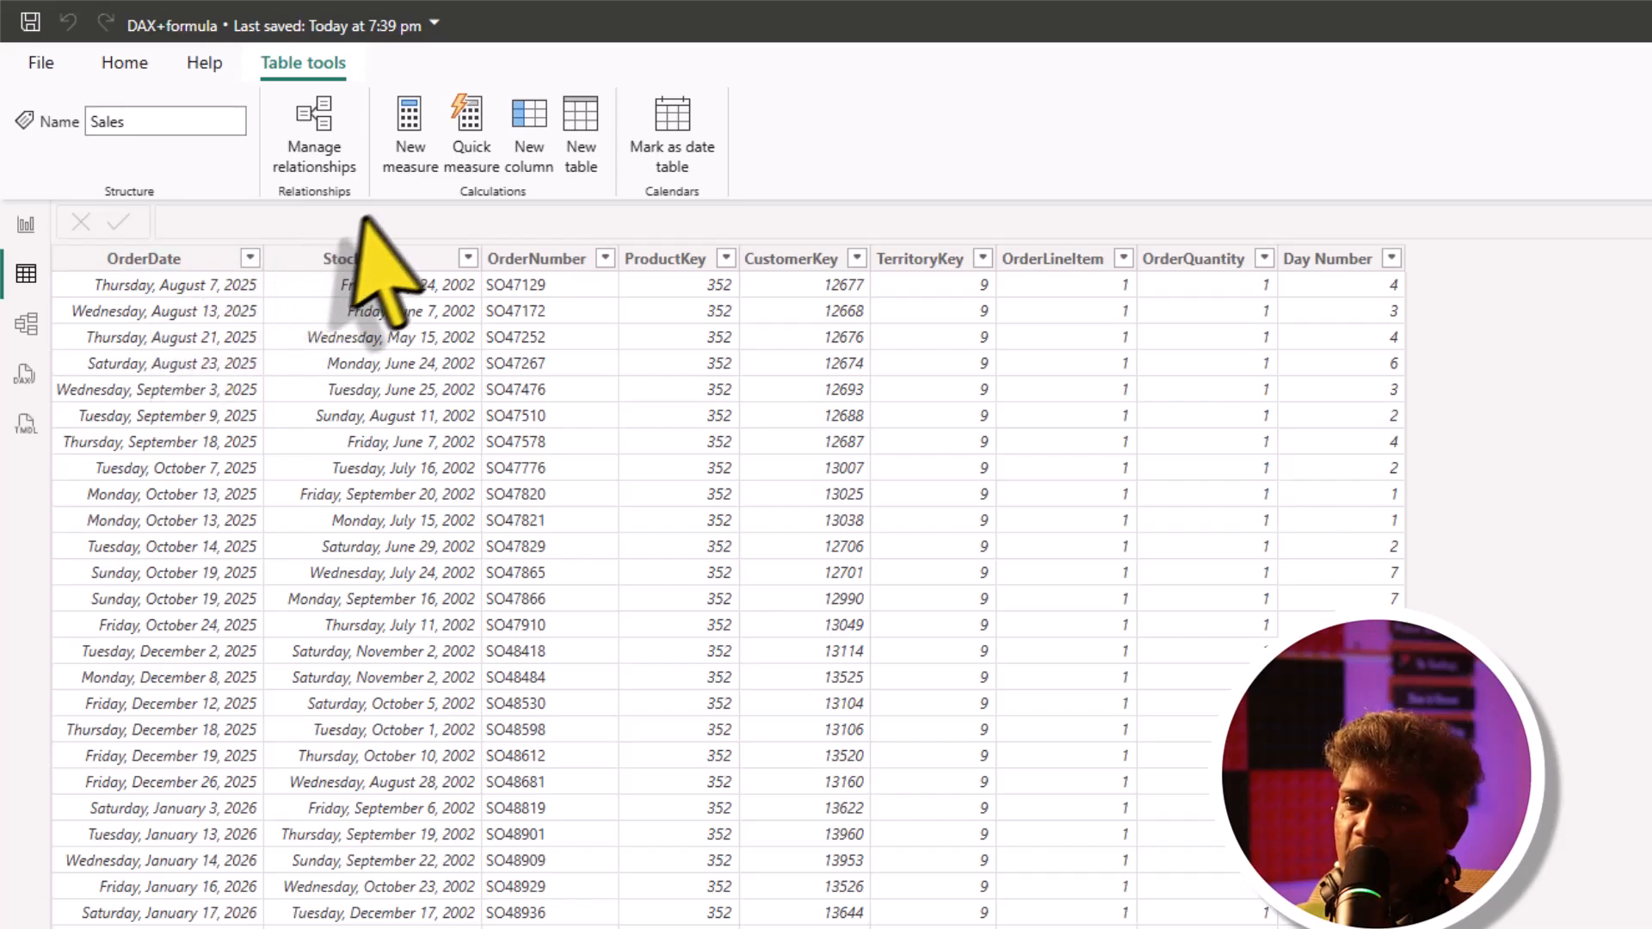
Create a new measure in the Sales table and name it Total order quantity in its formula
left_click(414, 145)
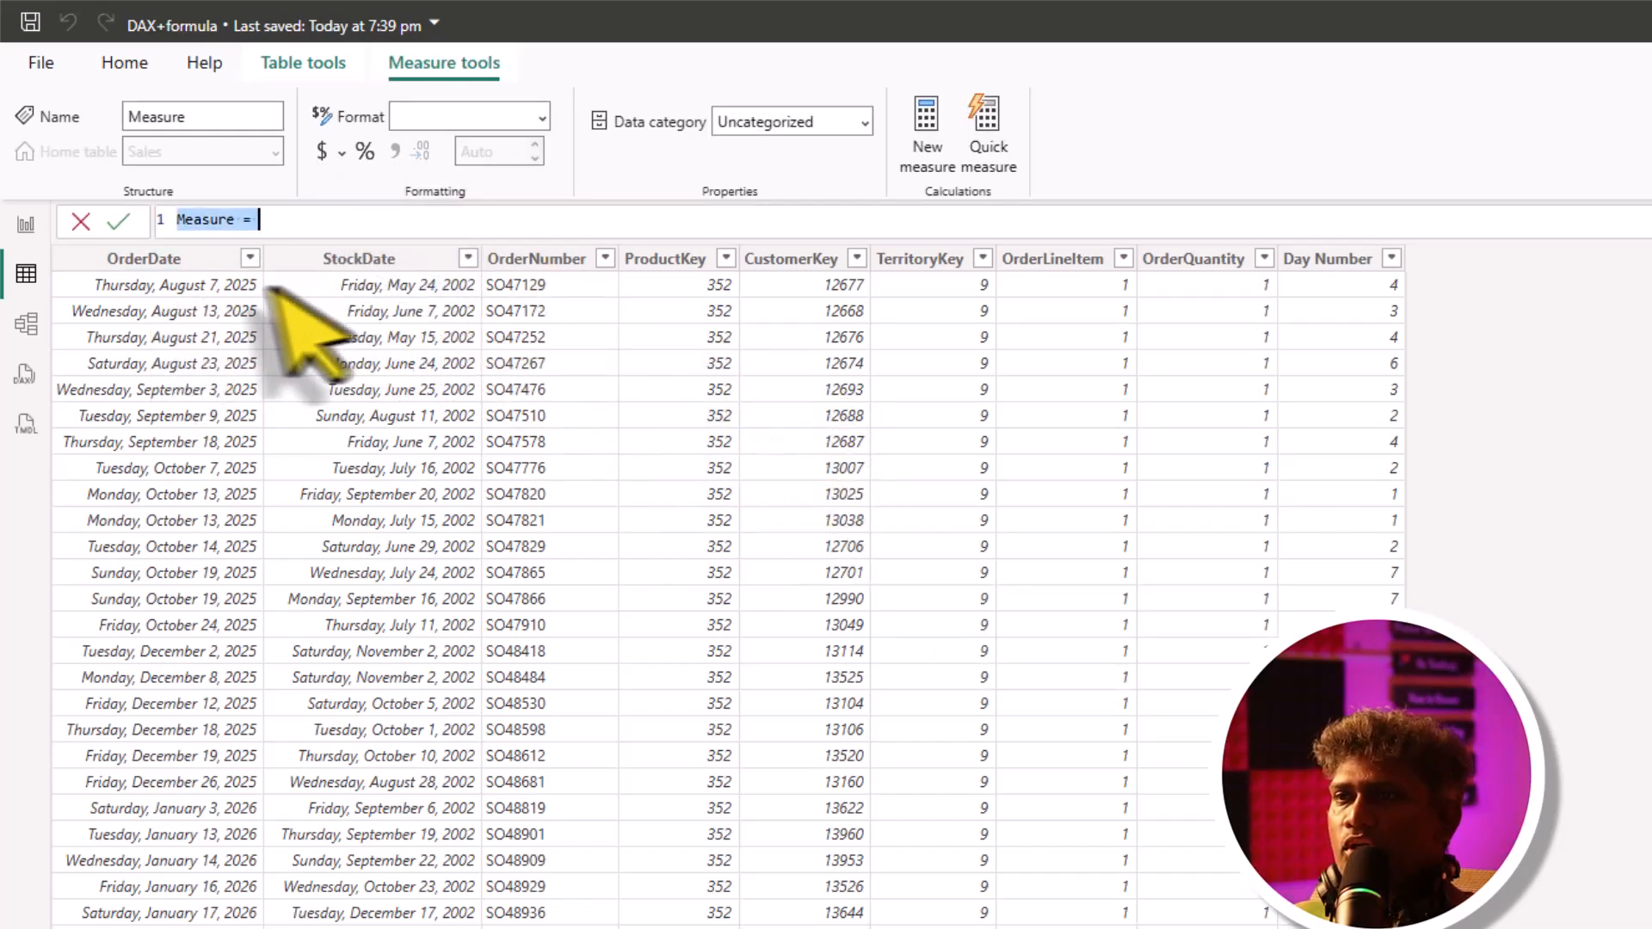
left_click(230, 224)
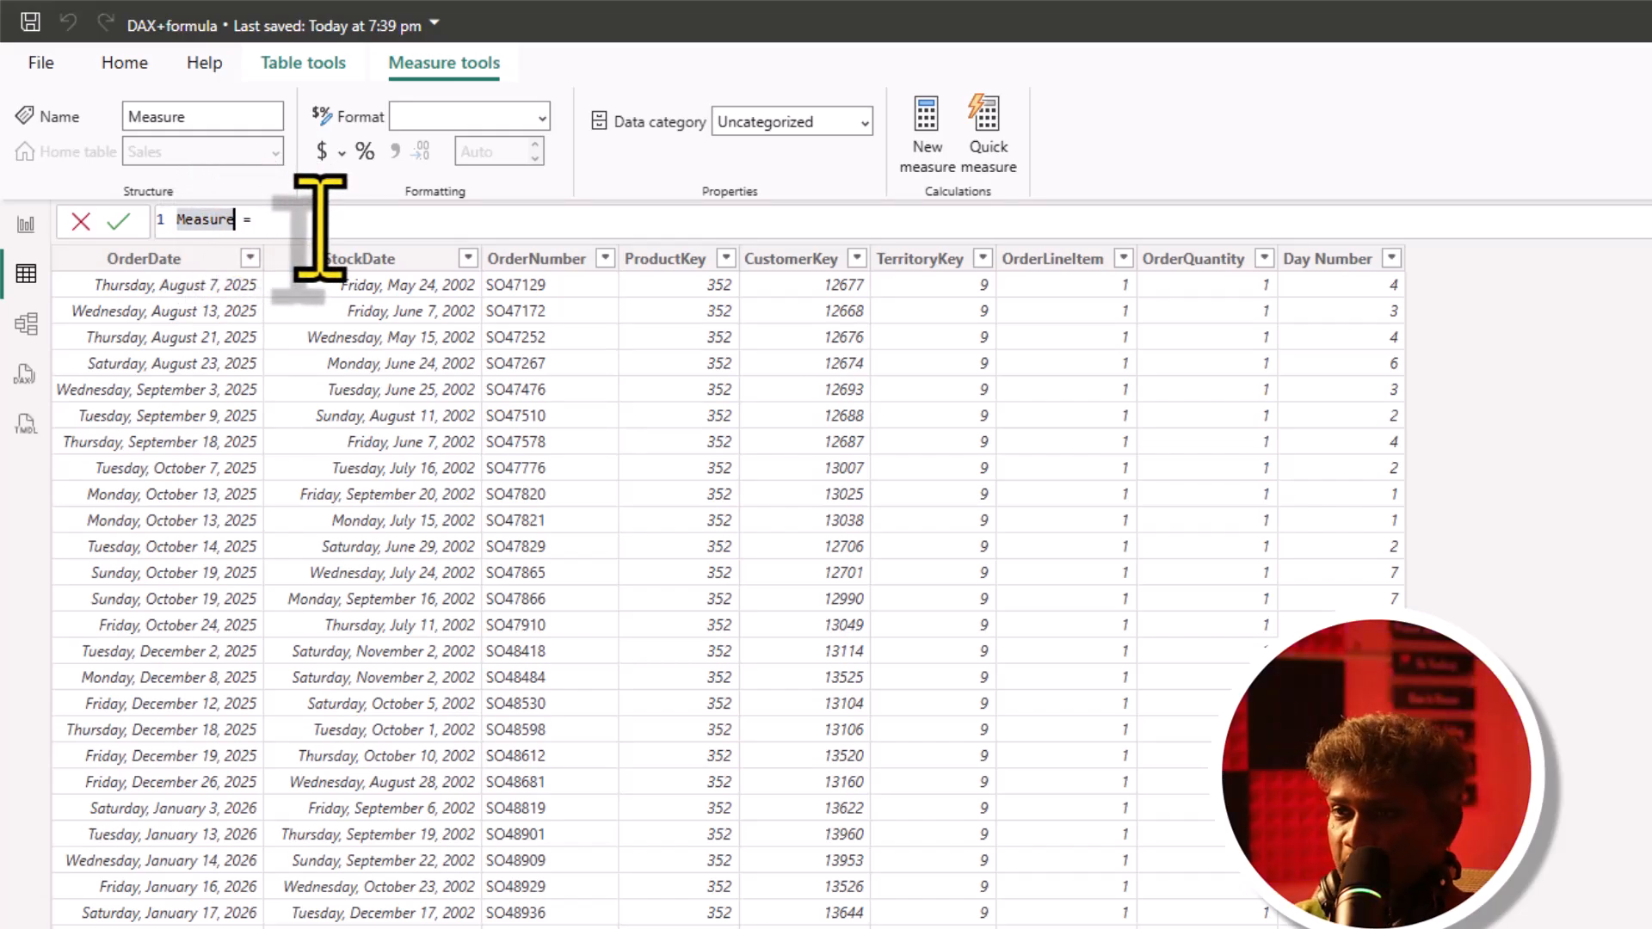
key("ctrl+BackSpace")
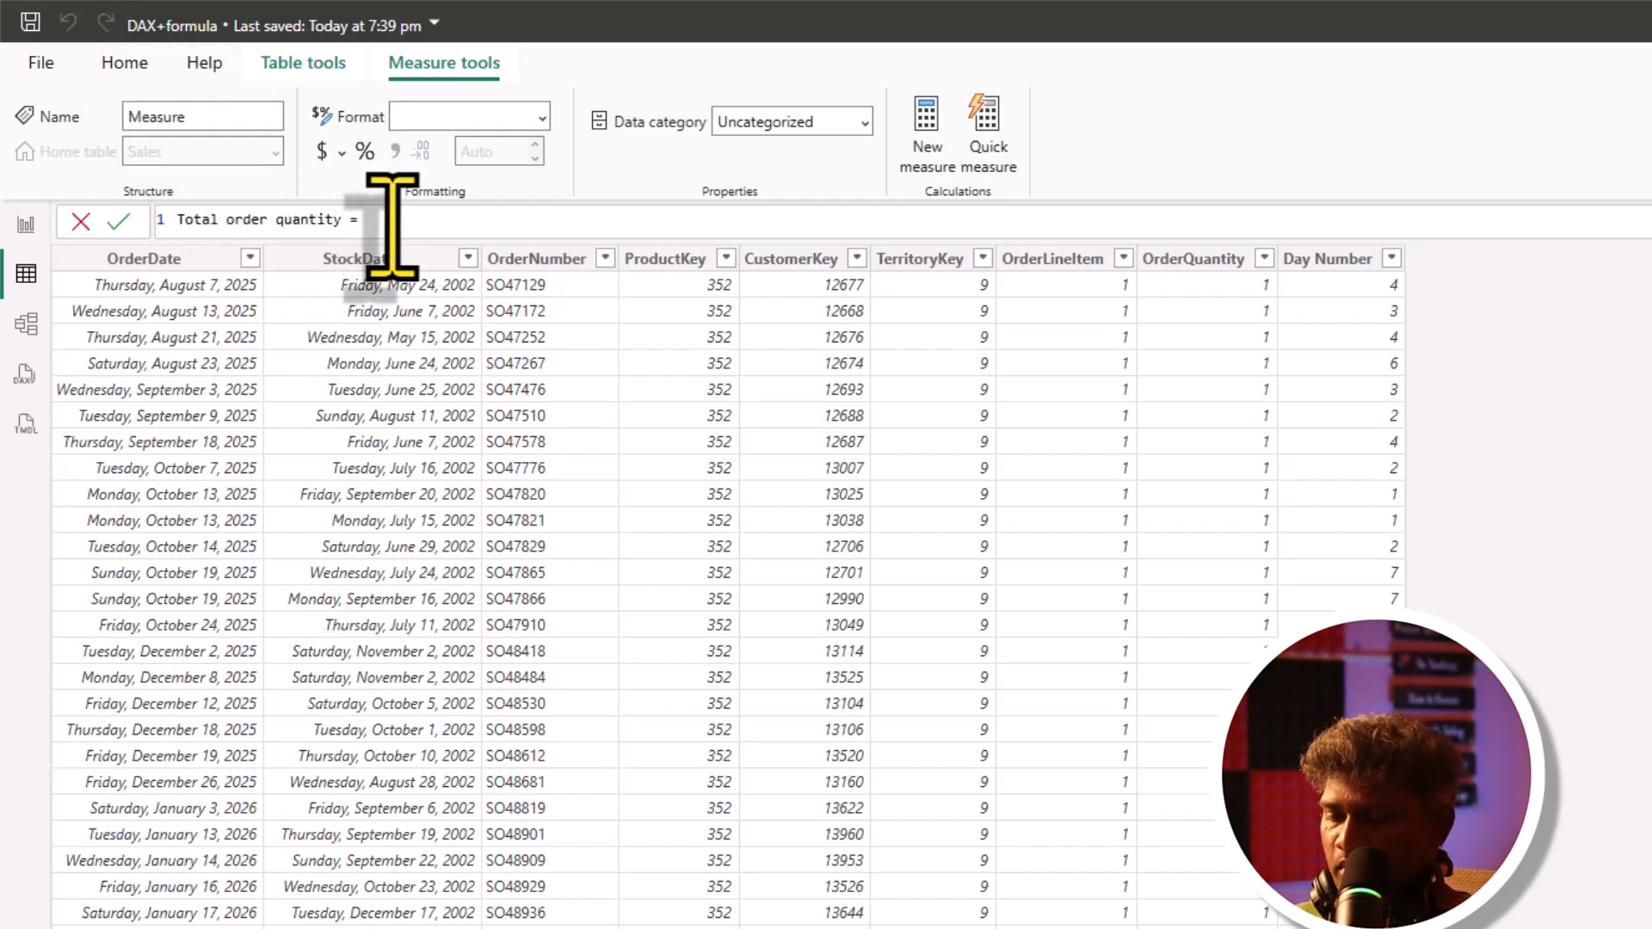
Define the Total order quantity measure as the SUM of Sales[OrderQuantity] and commit it
type("sum")
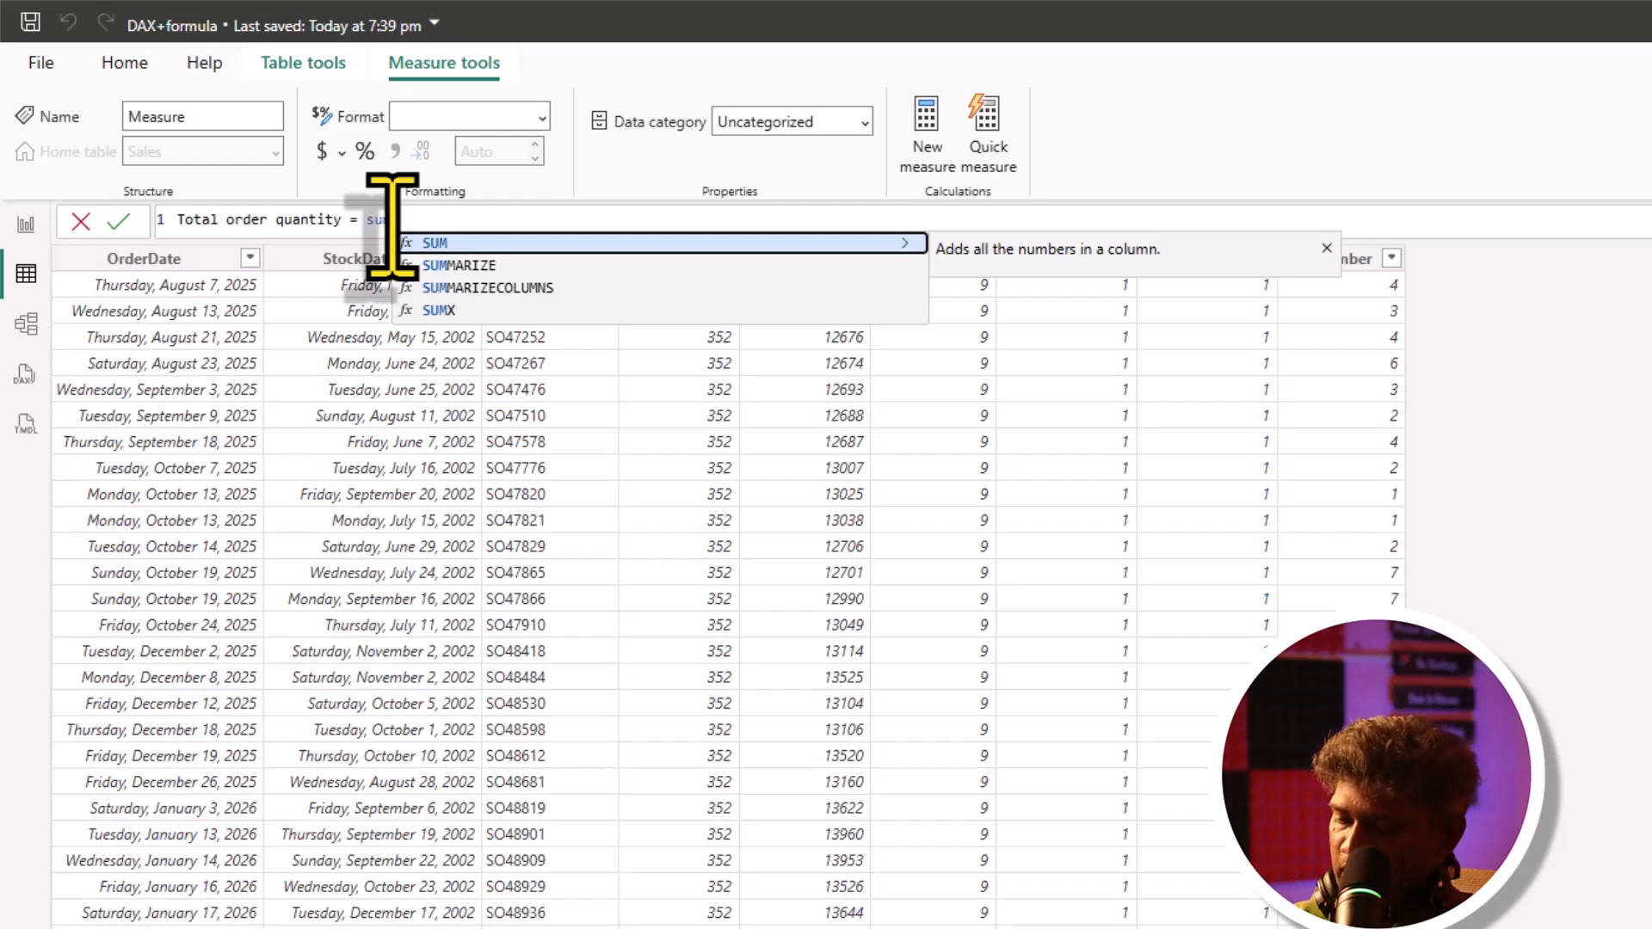
key("Tab")
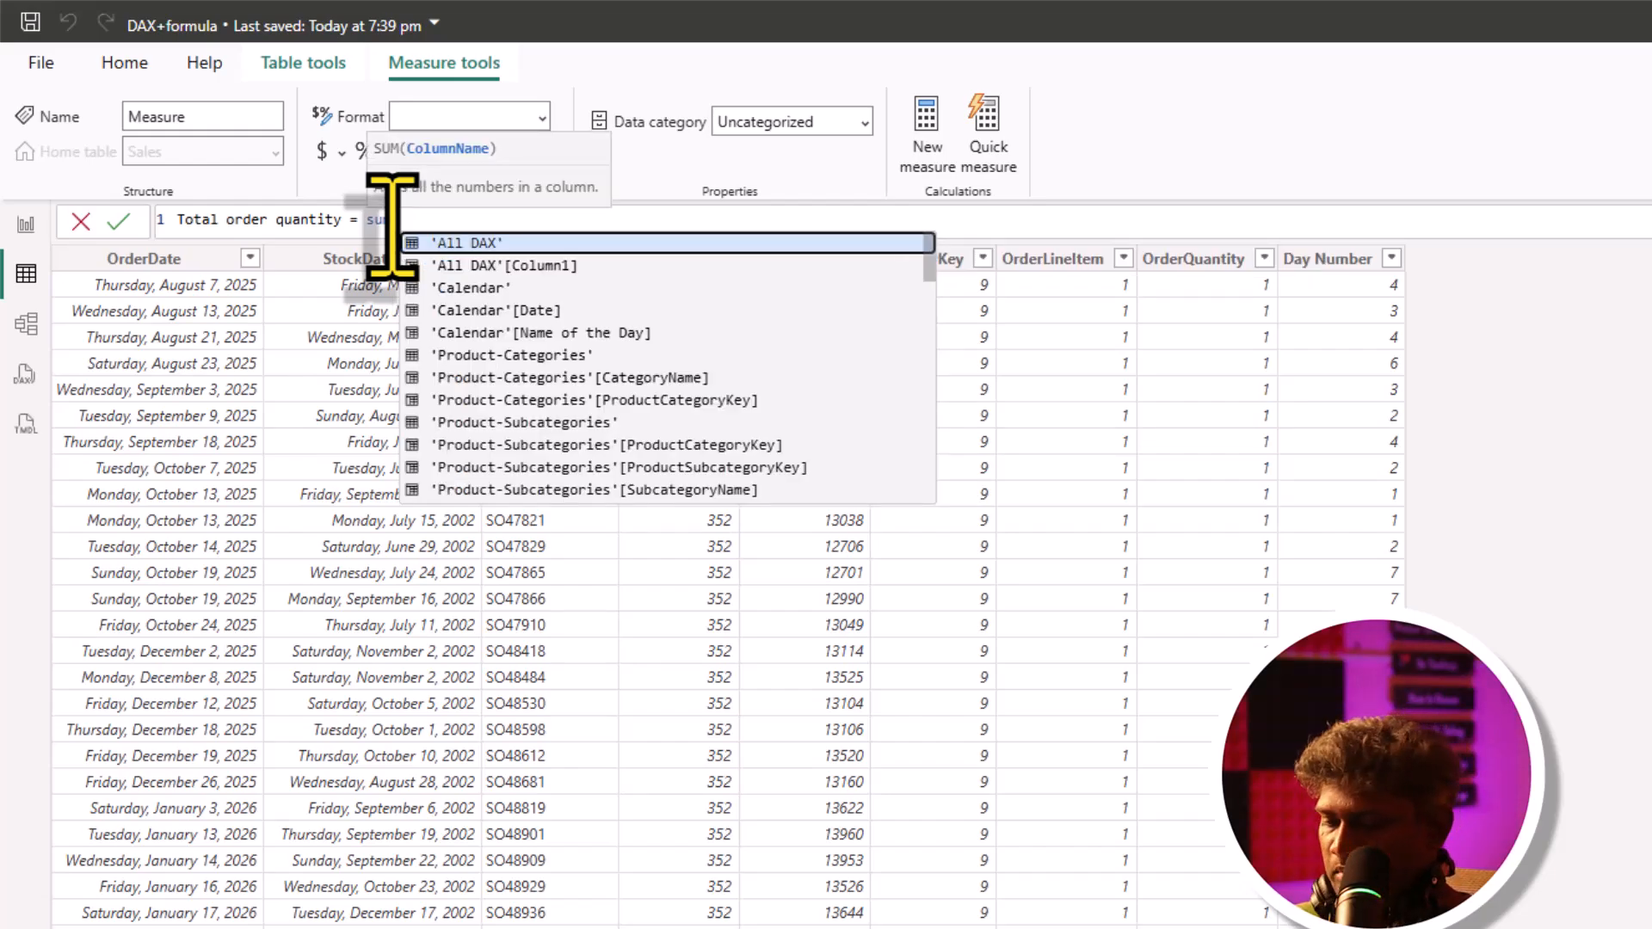
type("order")
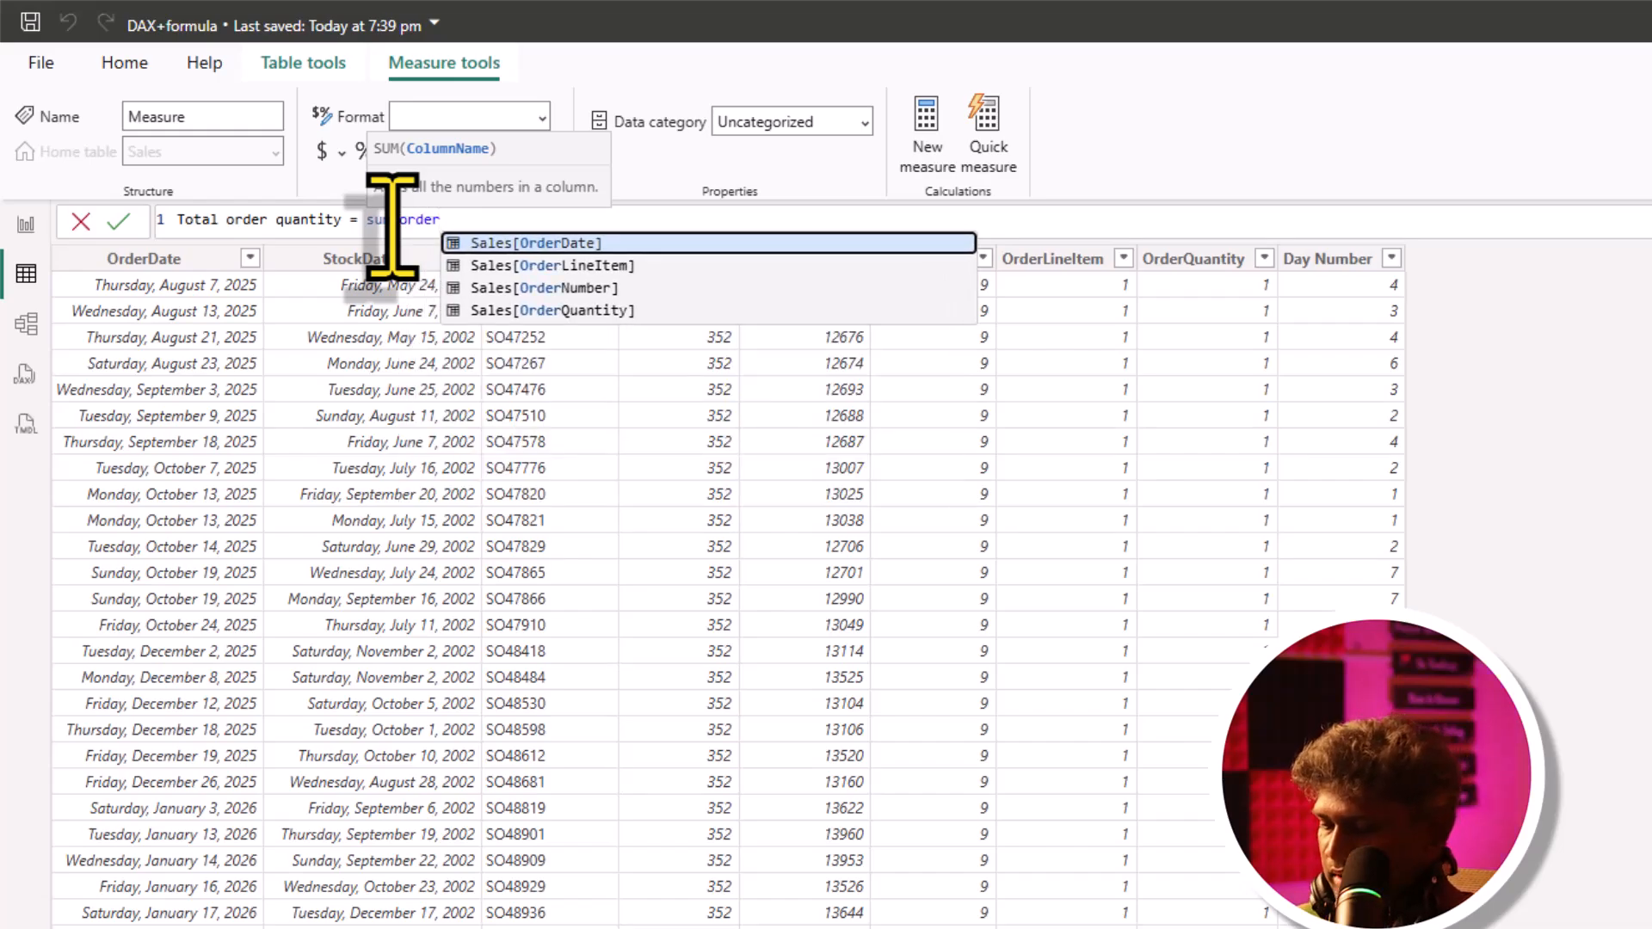
key("Down")
key("Down")
key("Down")
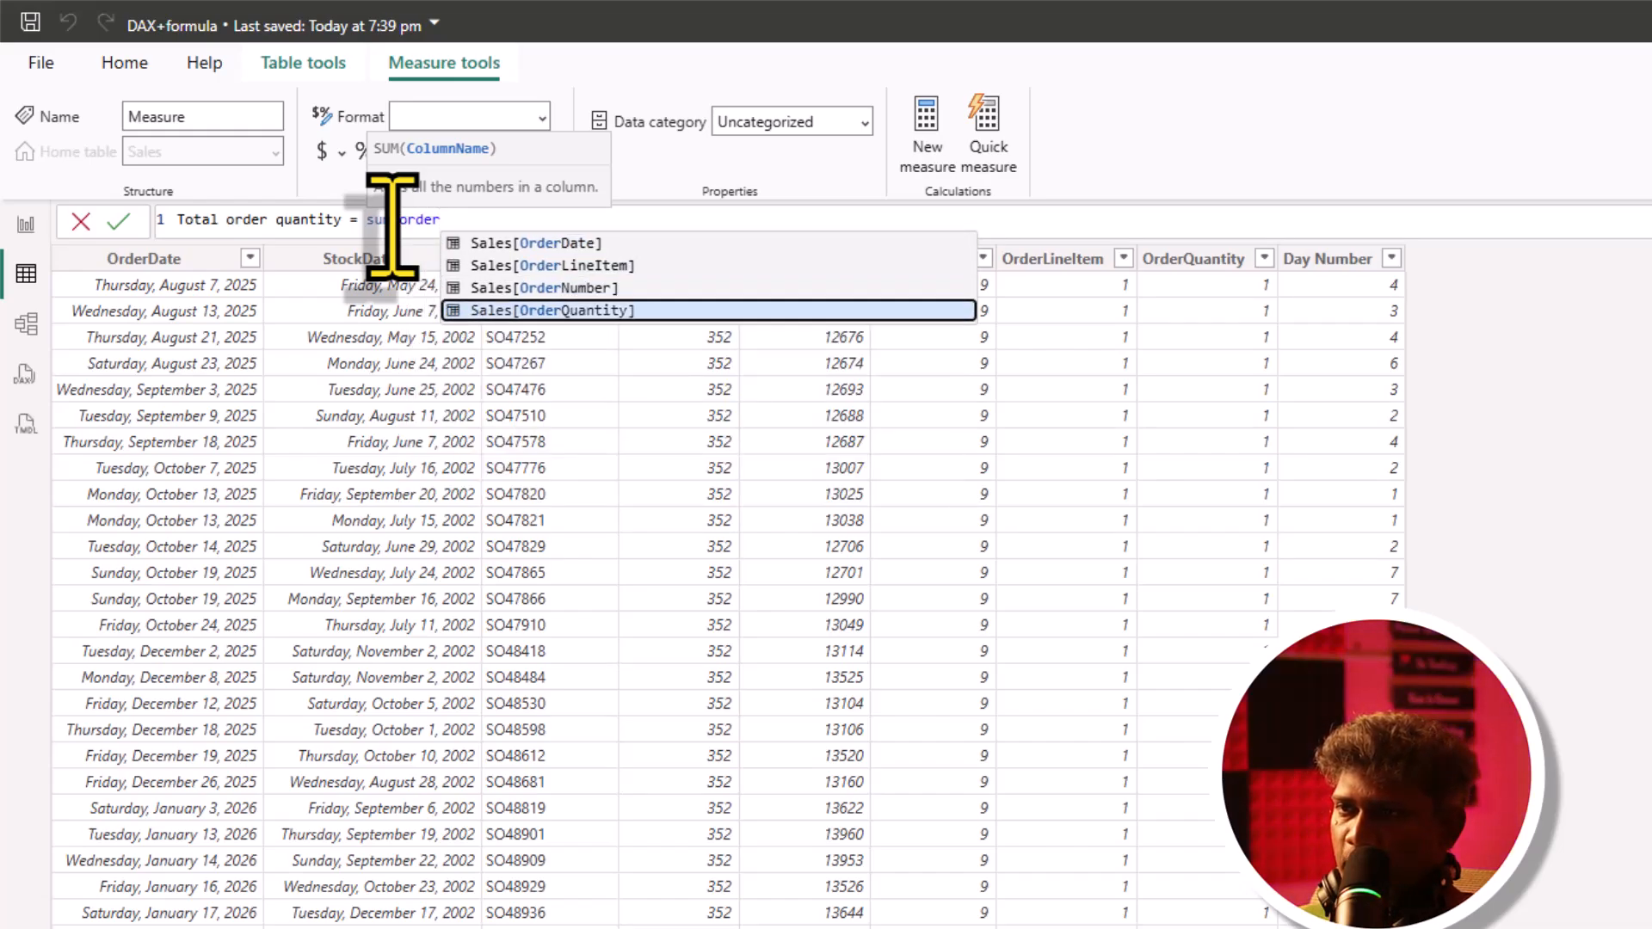
key("Tab")
type(")")
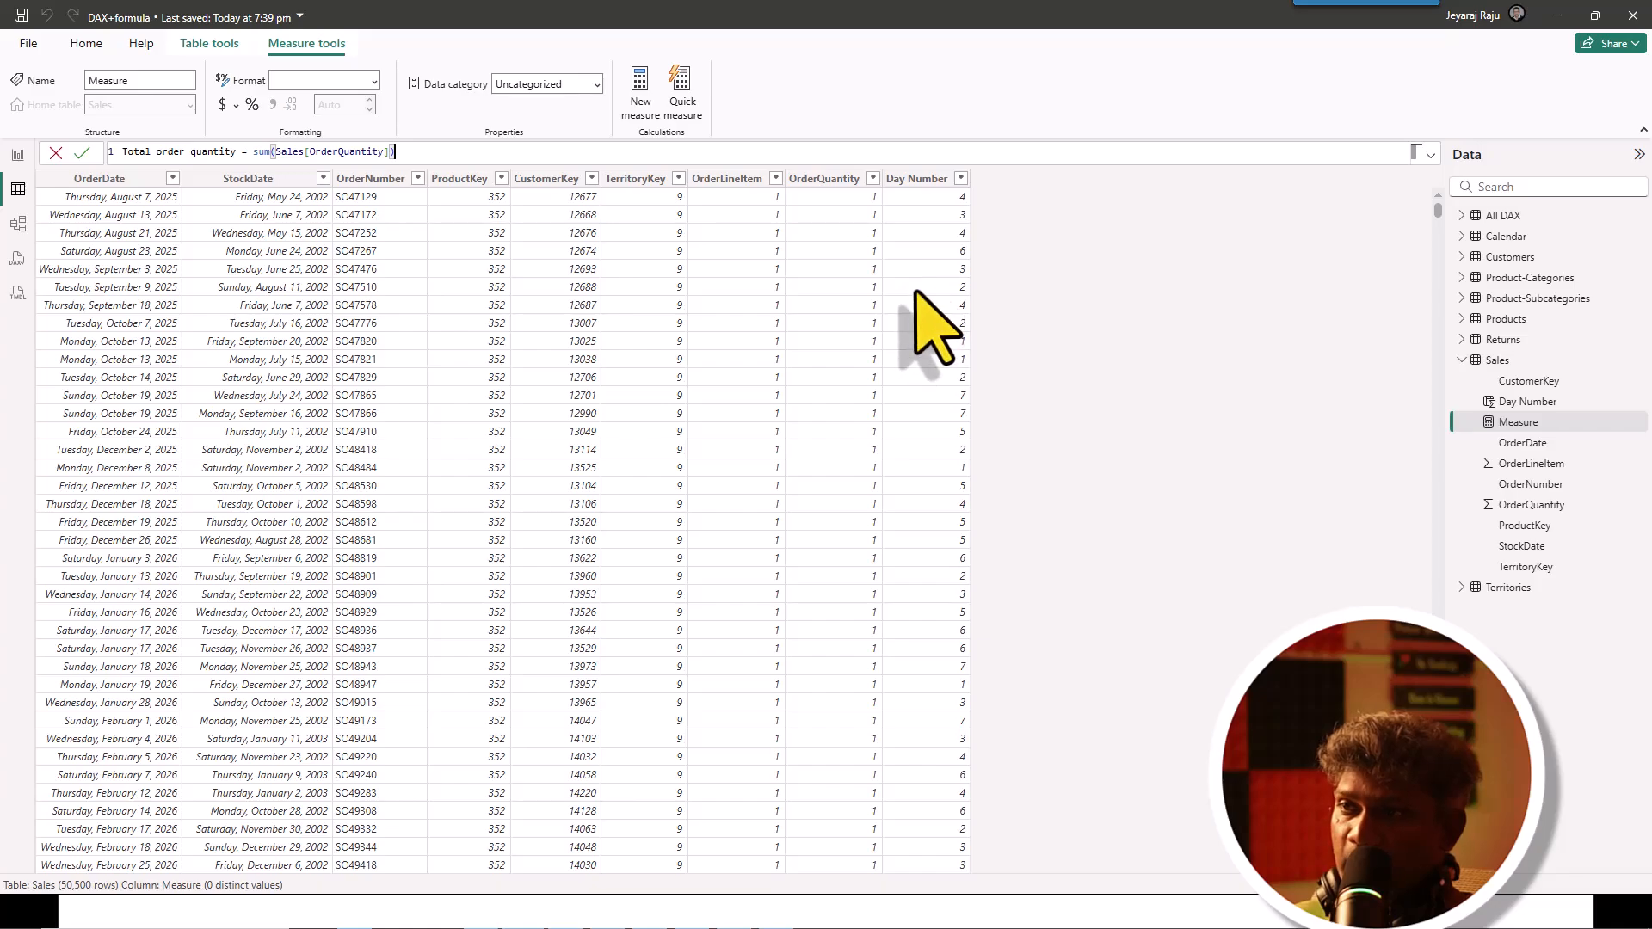
key("Return")
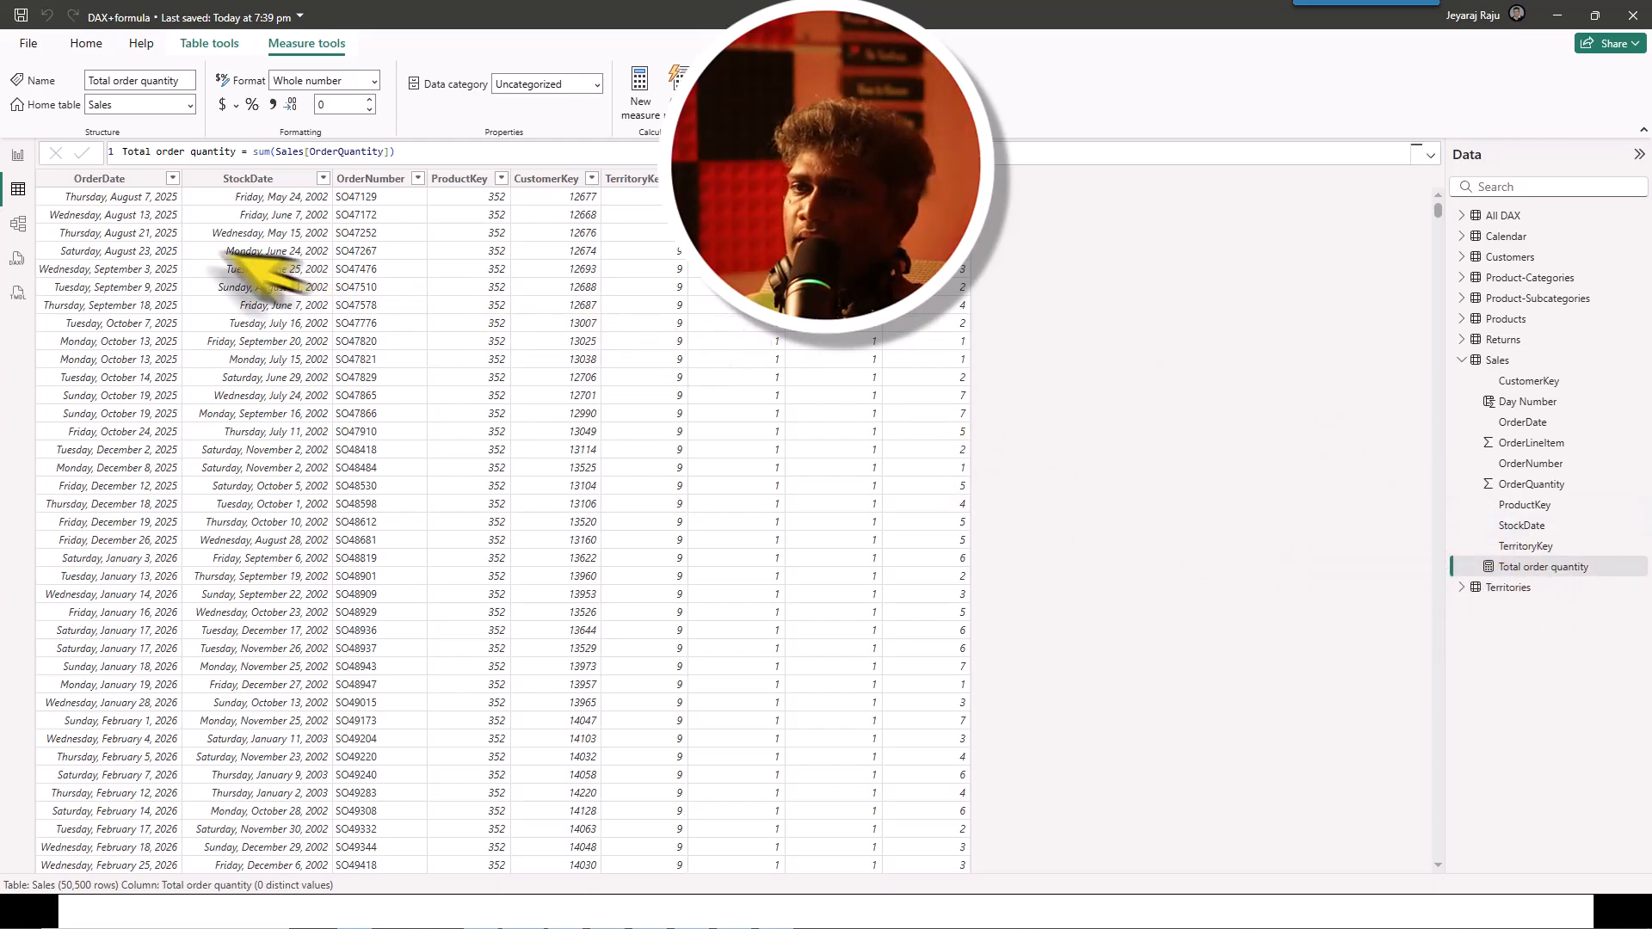
On report Page 1, collapse the Customers fields and add an enlarged, empty matrix visual to the canvas
left_click(17, 156)
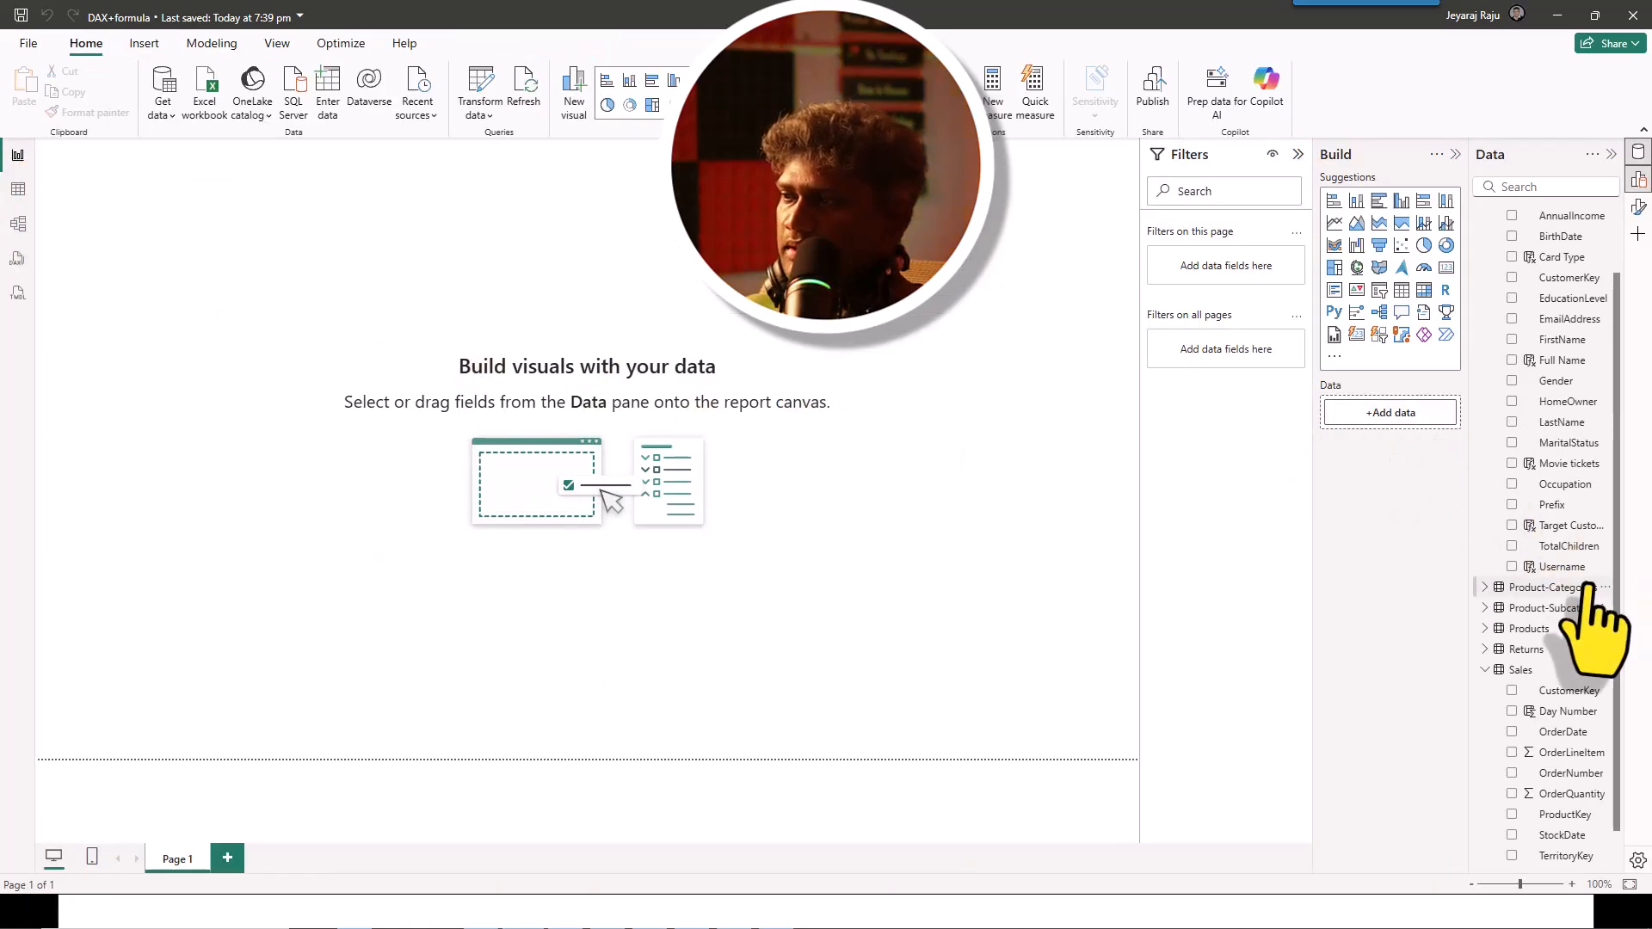
scroll(1550, 336, "up", 2)
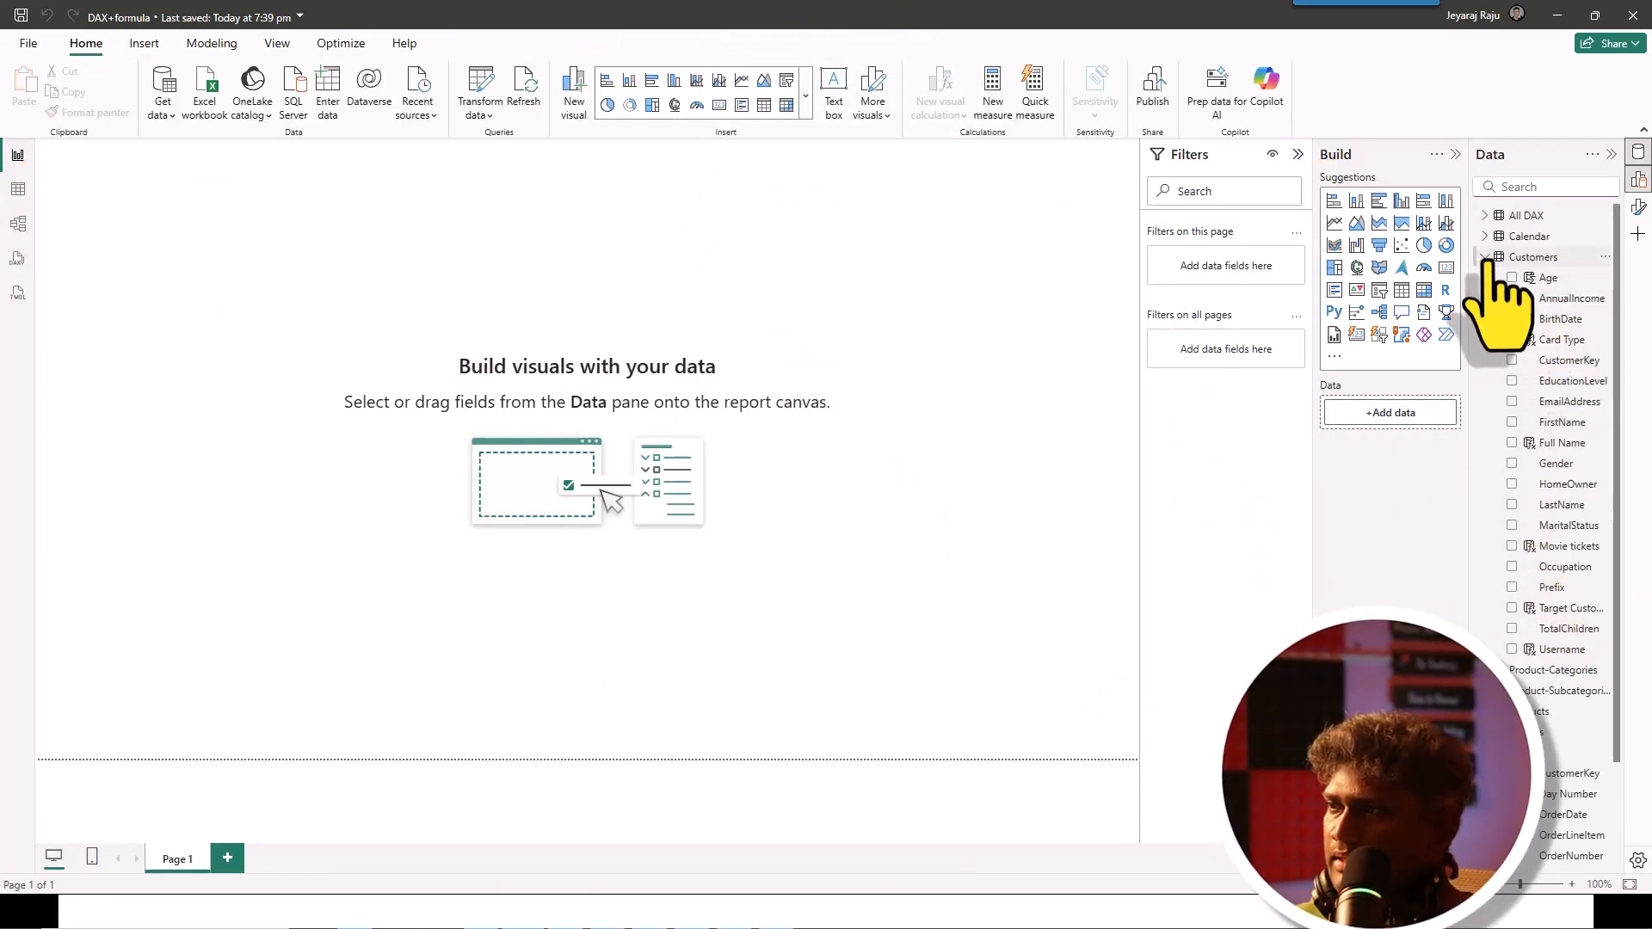
left_click(1487, 257)
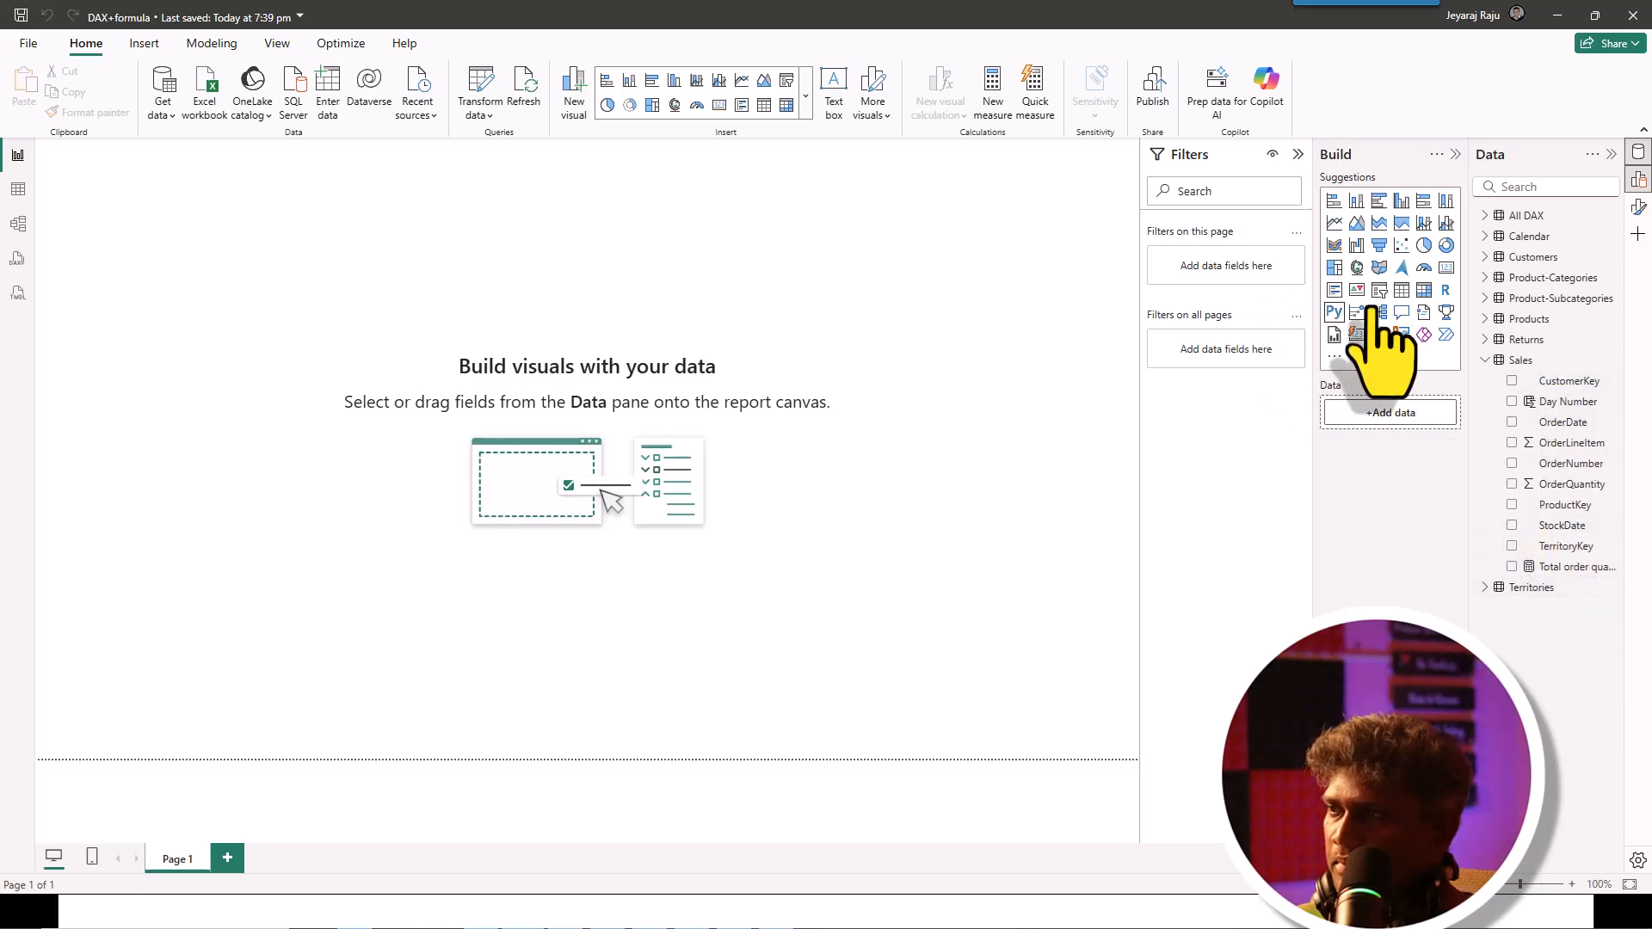
left_click(1424, 290)
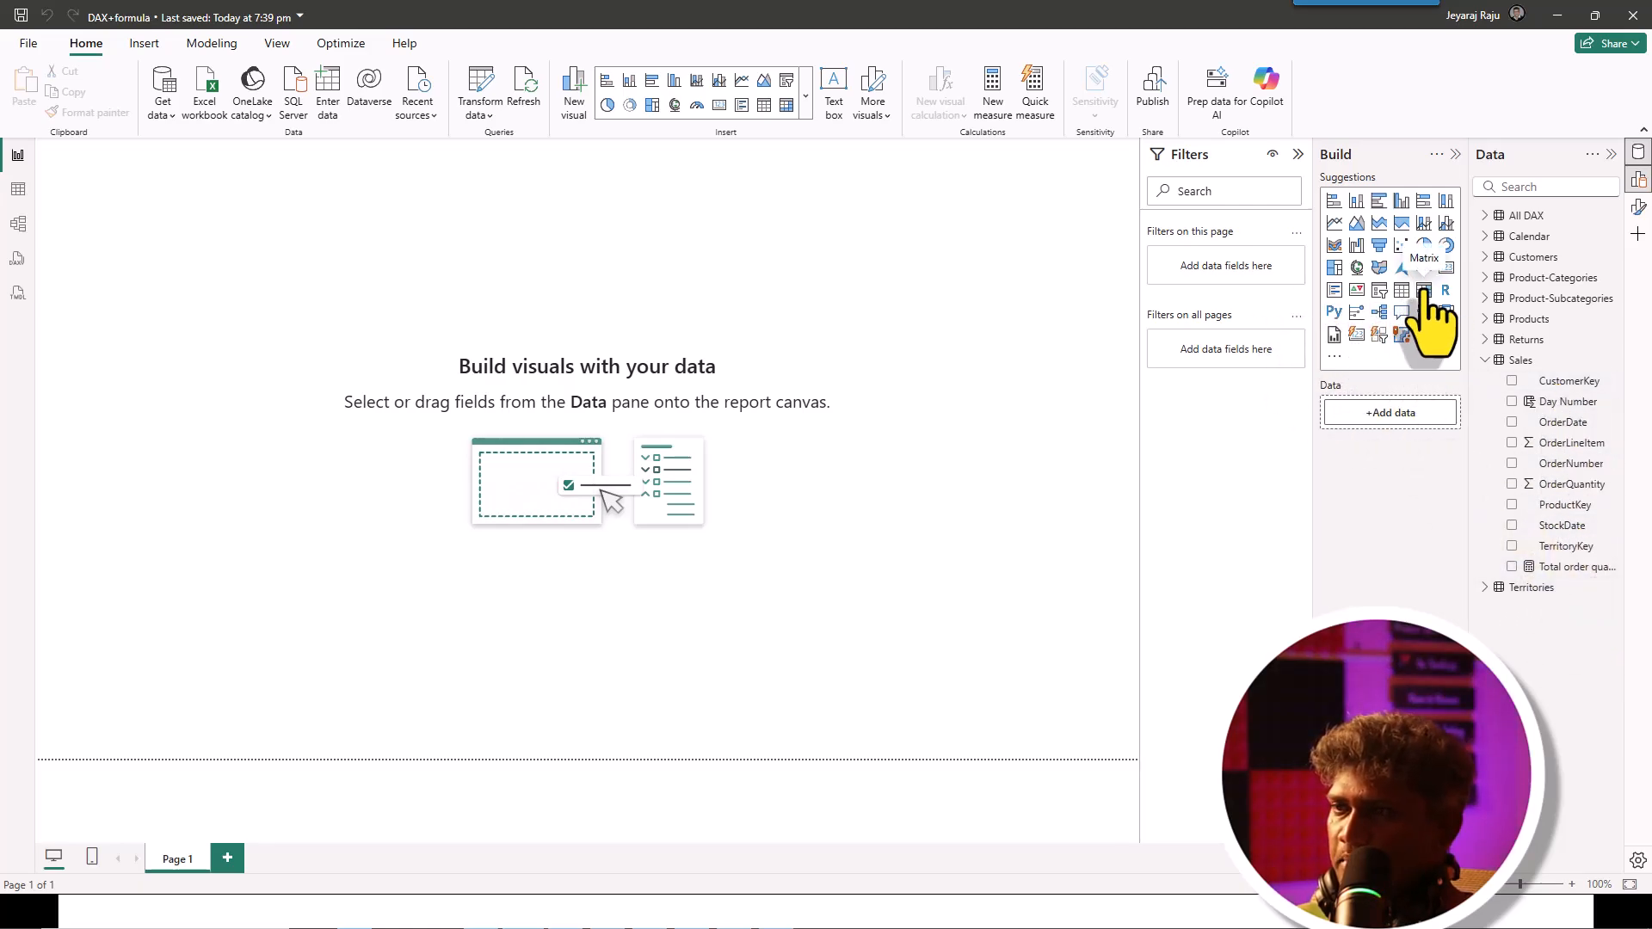
left_click_drag(658, 467, 791, 617)
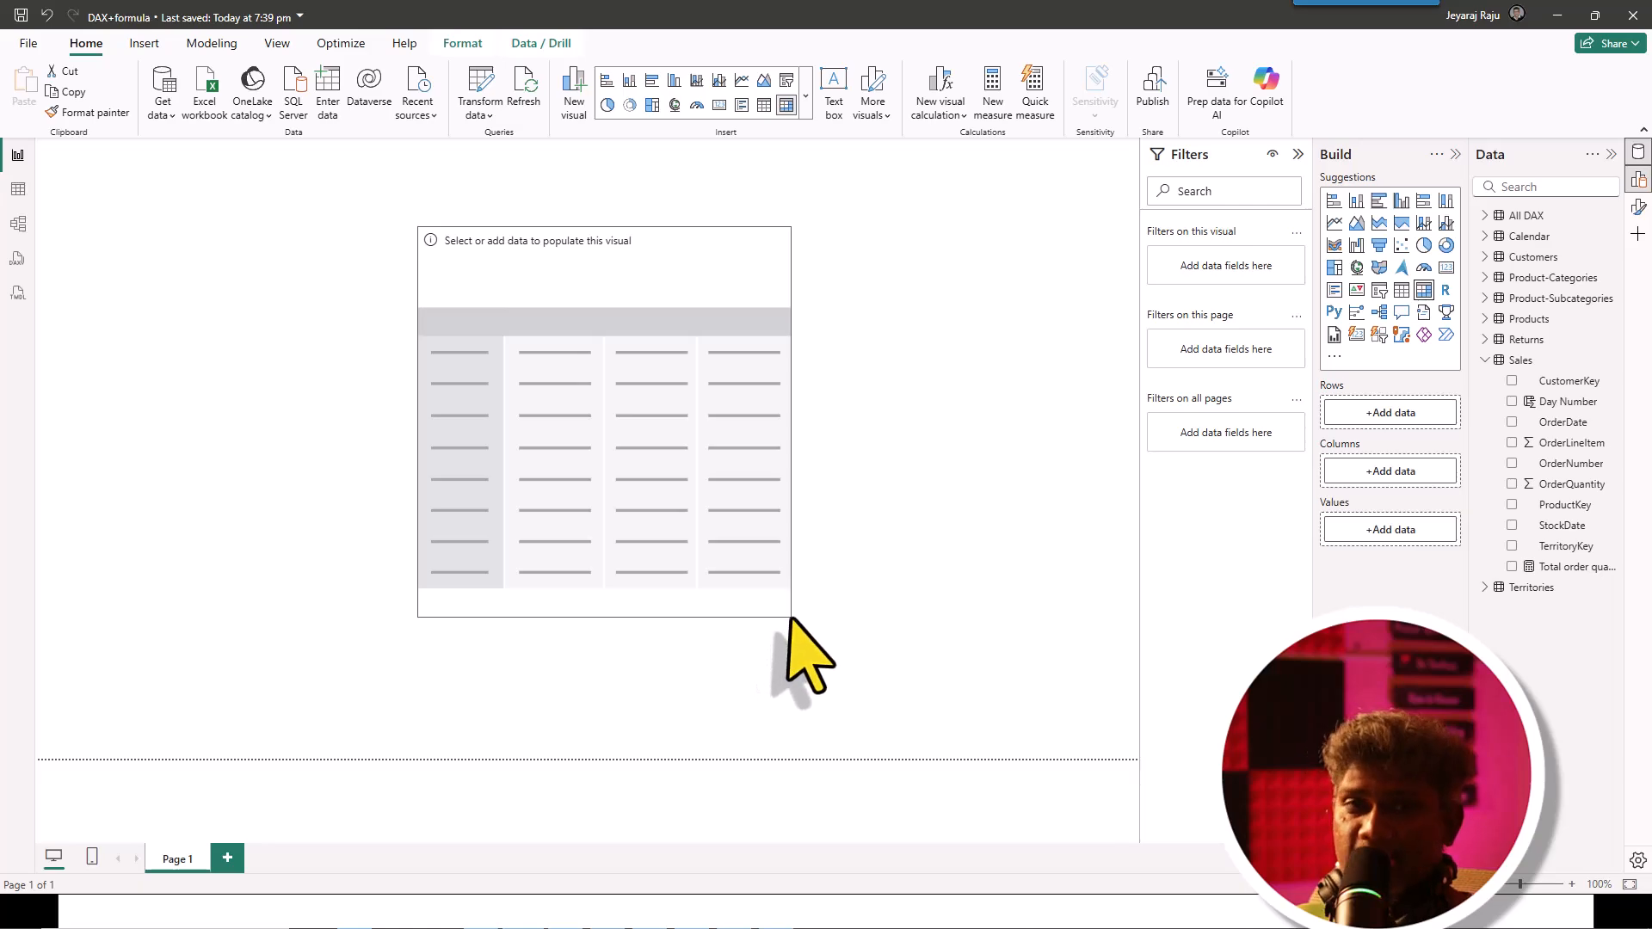
Fill the matrix with Day Number as rows and Total order quantity as values
left_click(787, 615)
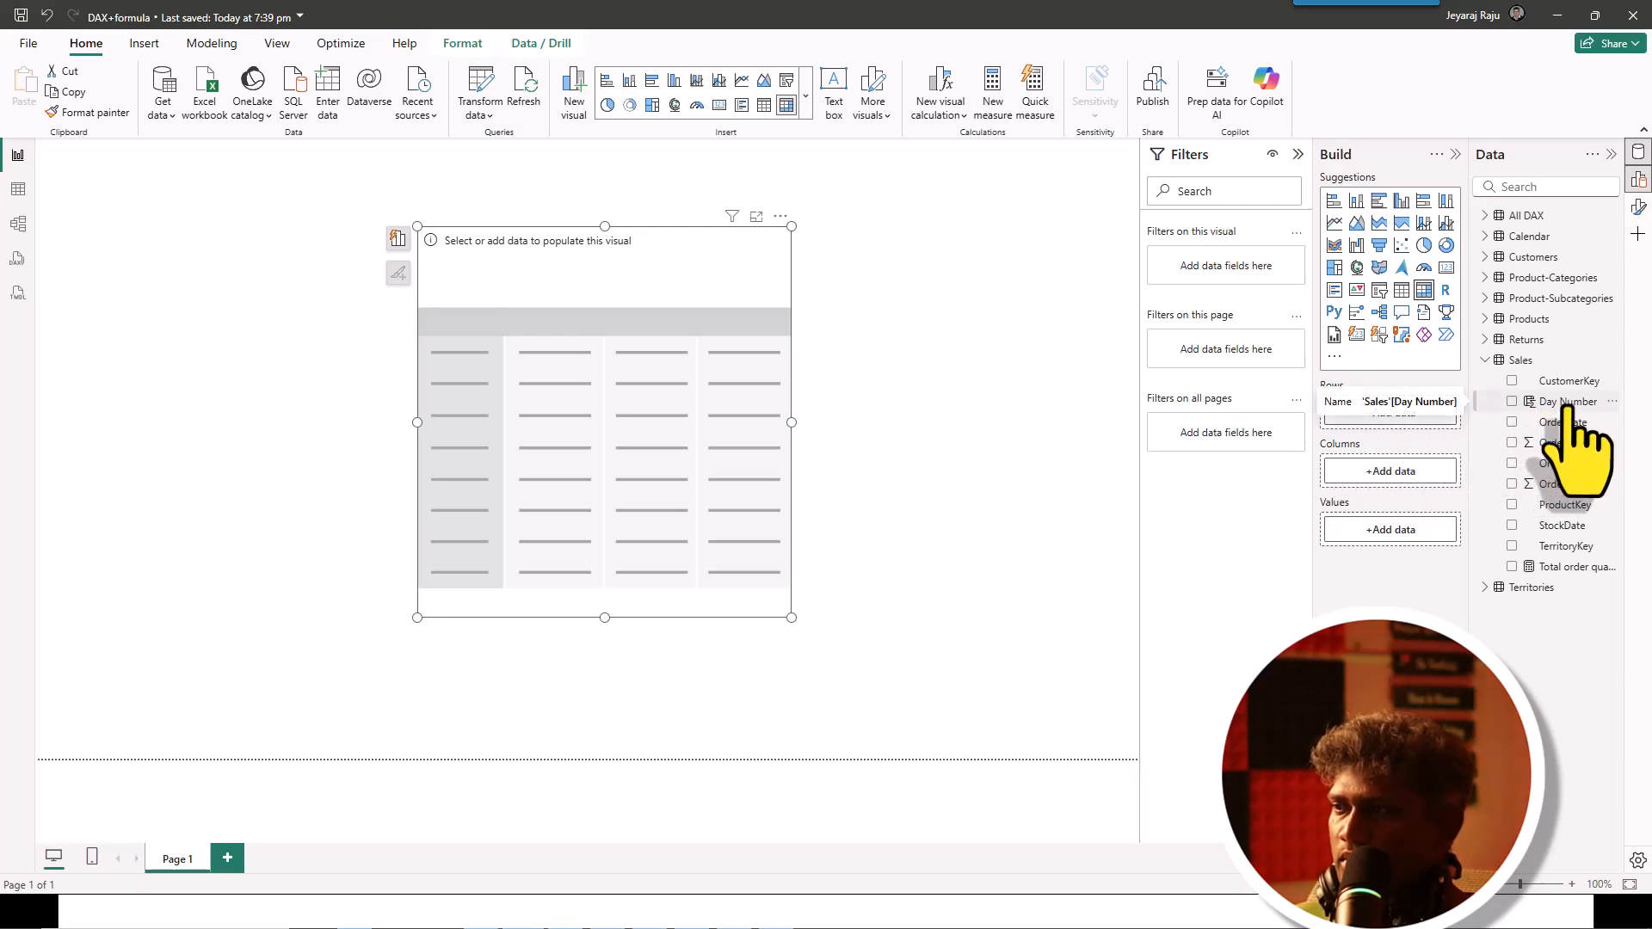
left_click_drag(1569, 404, 1411, 417)
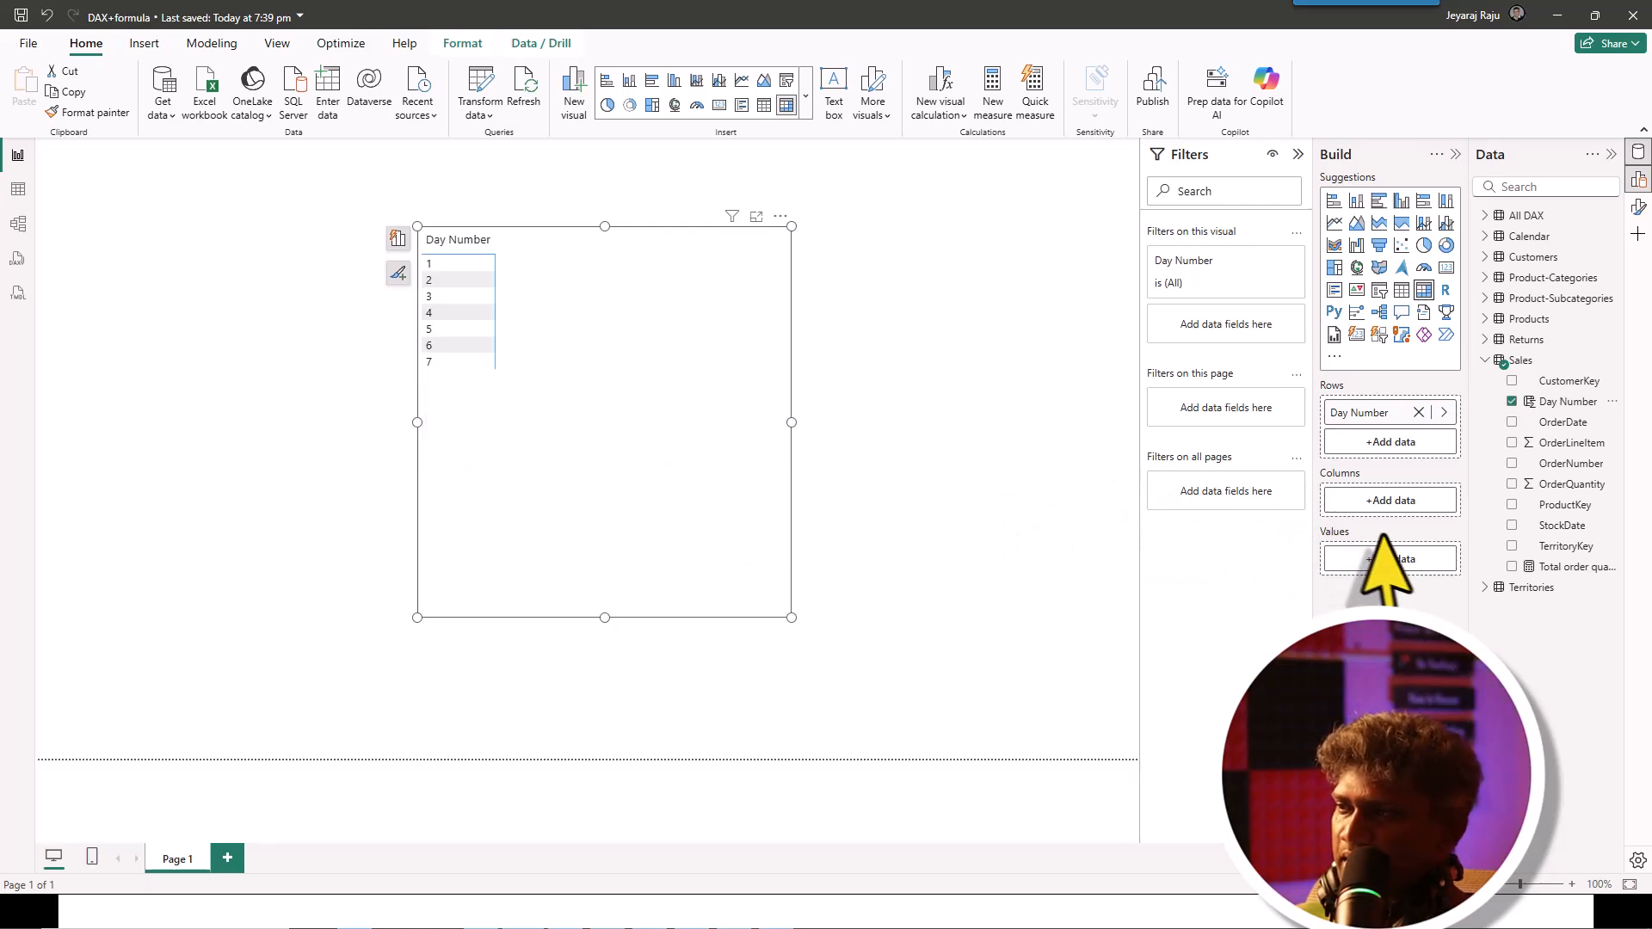
left_click_drag(1582, 570, 1411, 573)
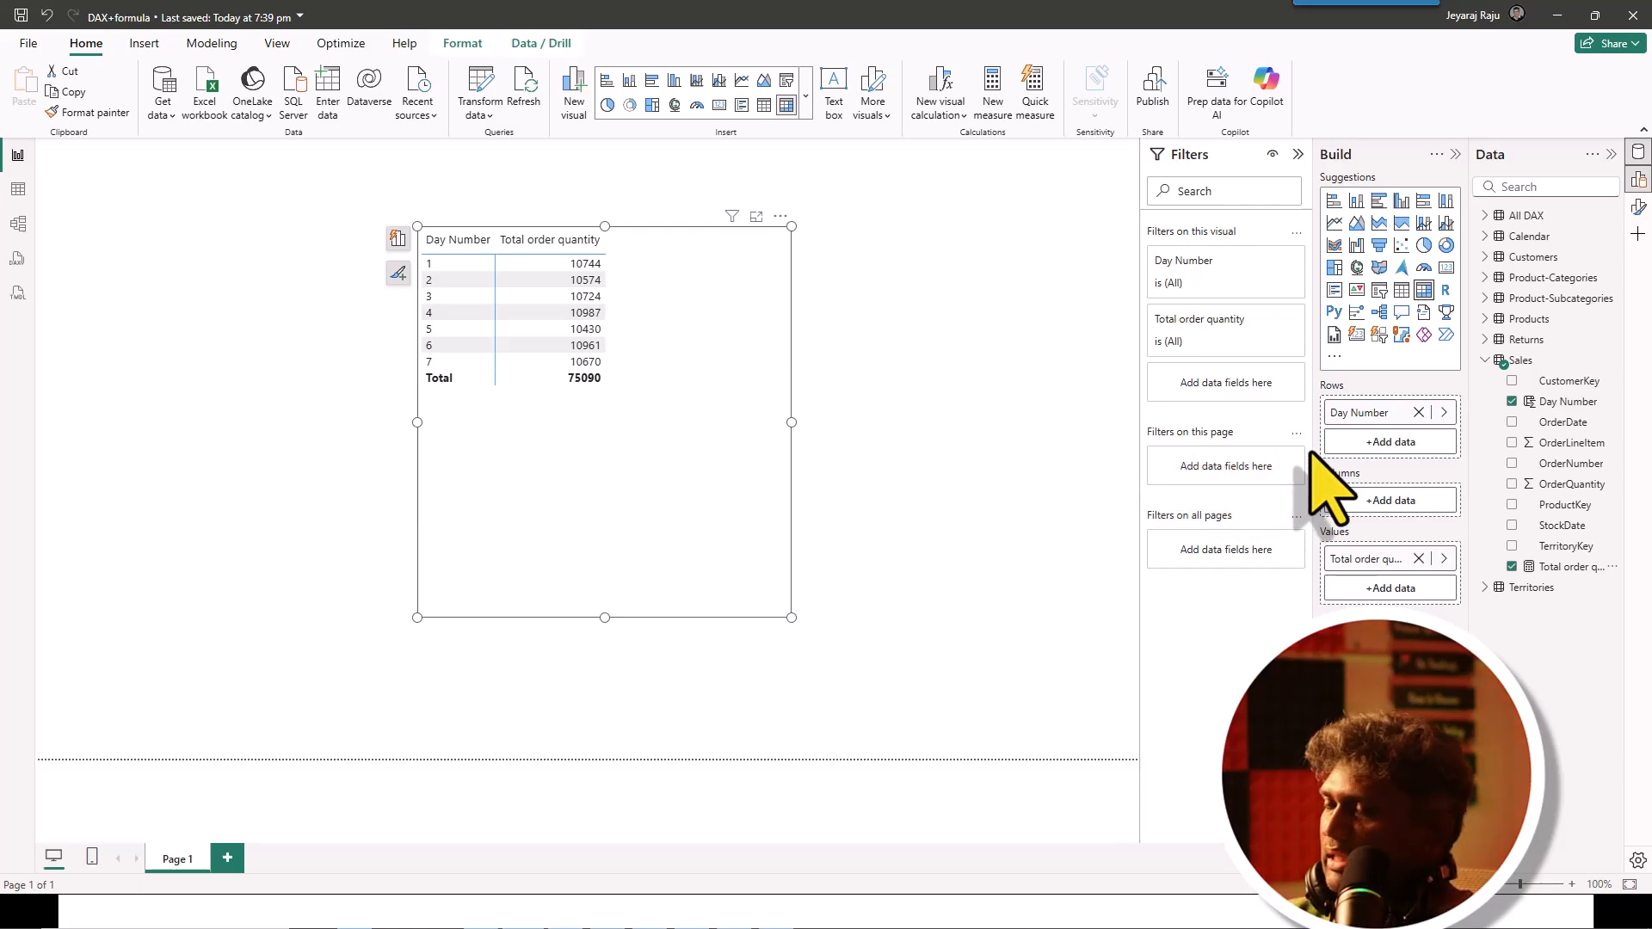
In the table data view, add a new calculated column to the Sales table and name it Expiry date in its formula
left_click(18, 189)
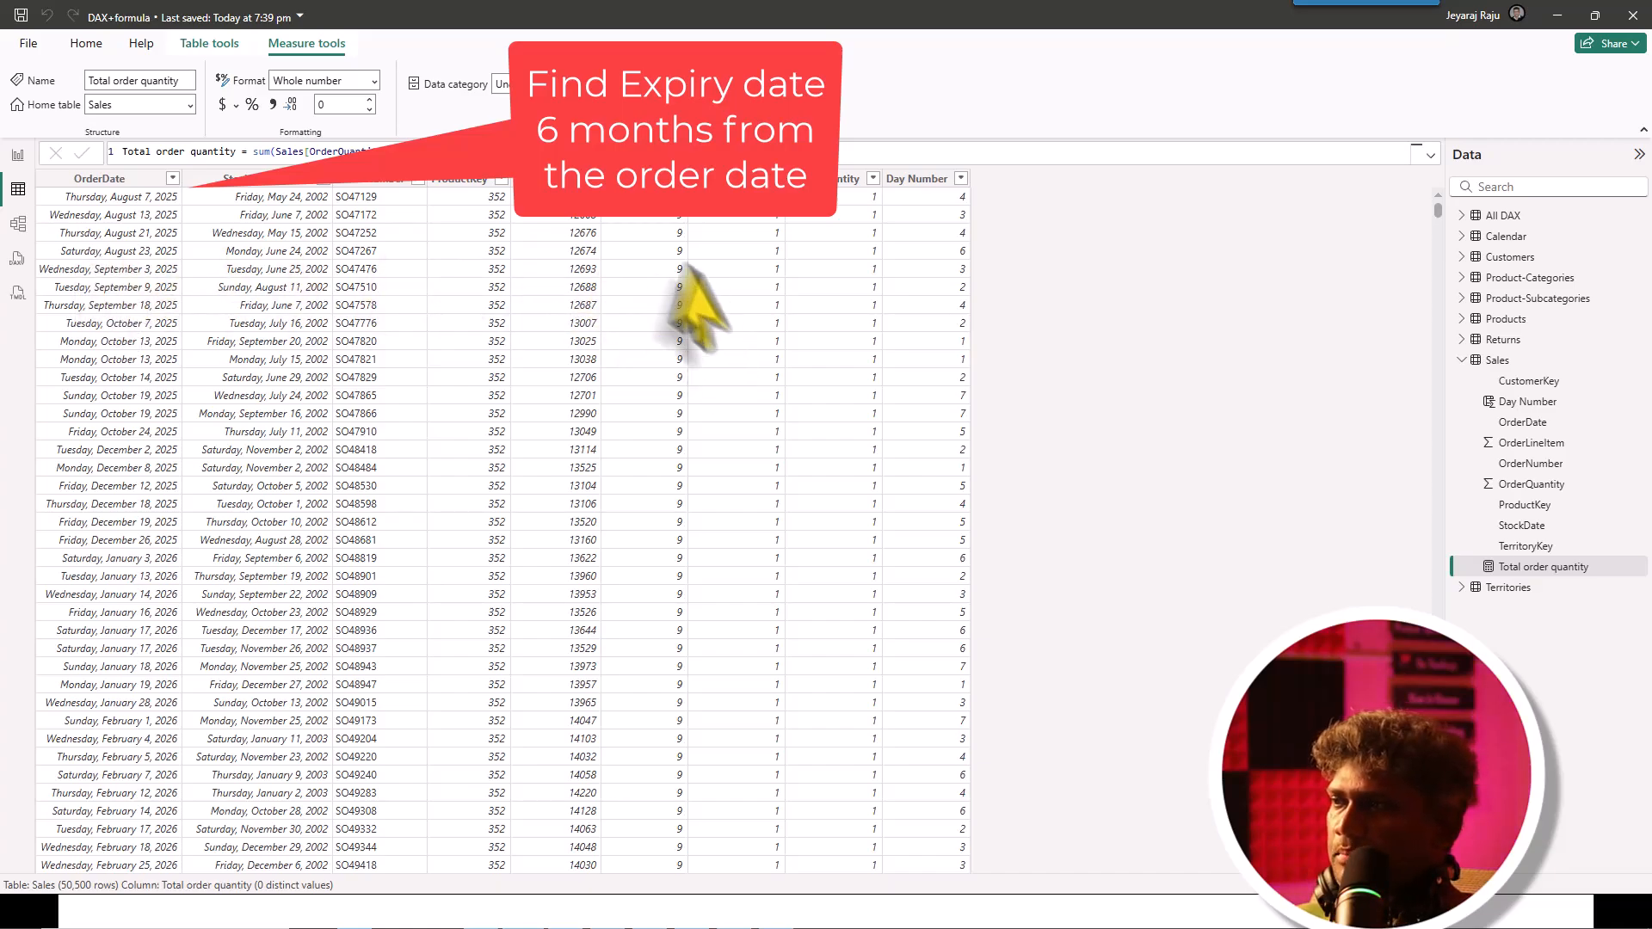
left_click(206, 45)
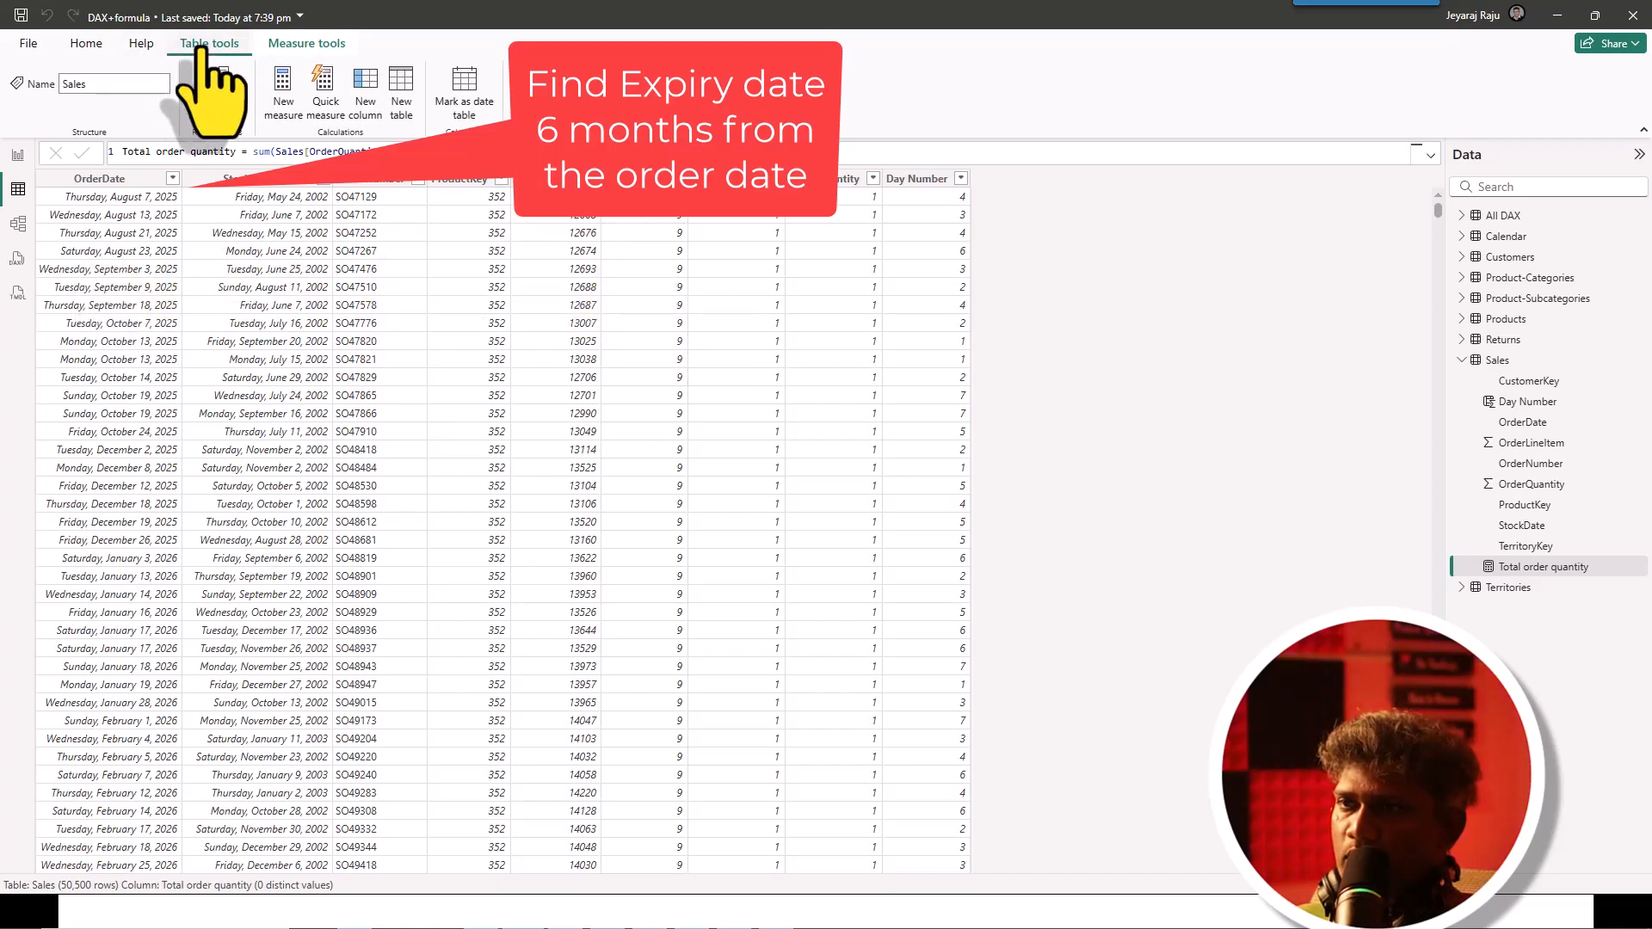
left_click(370, 84)
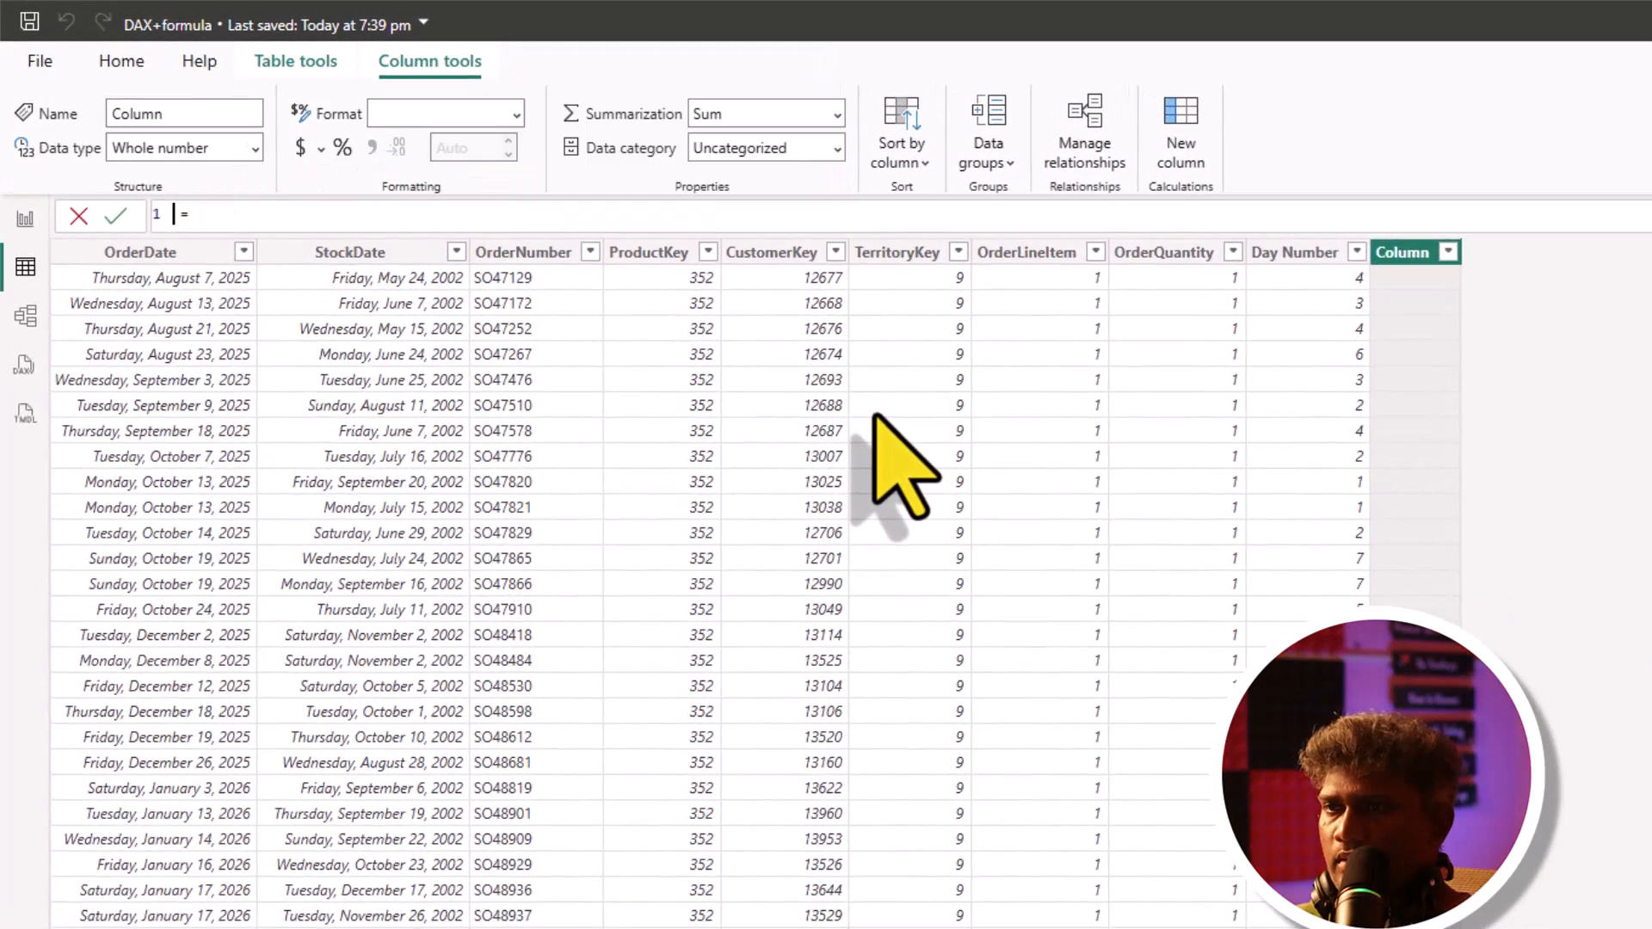
type("Ex ")
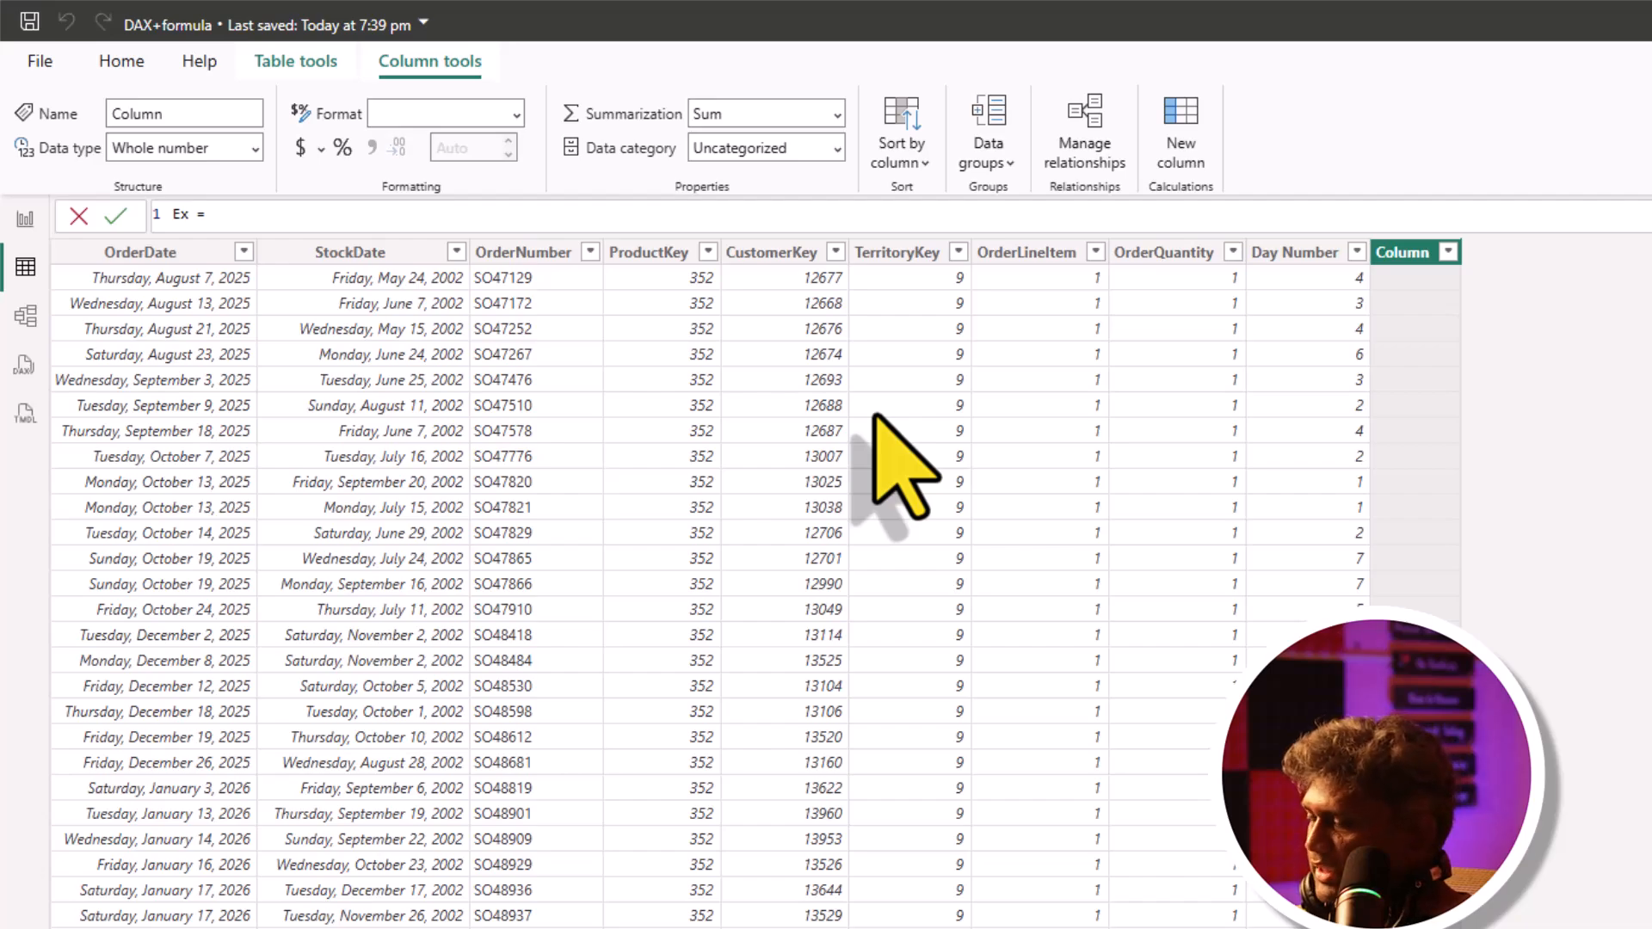
type("pi")
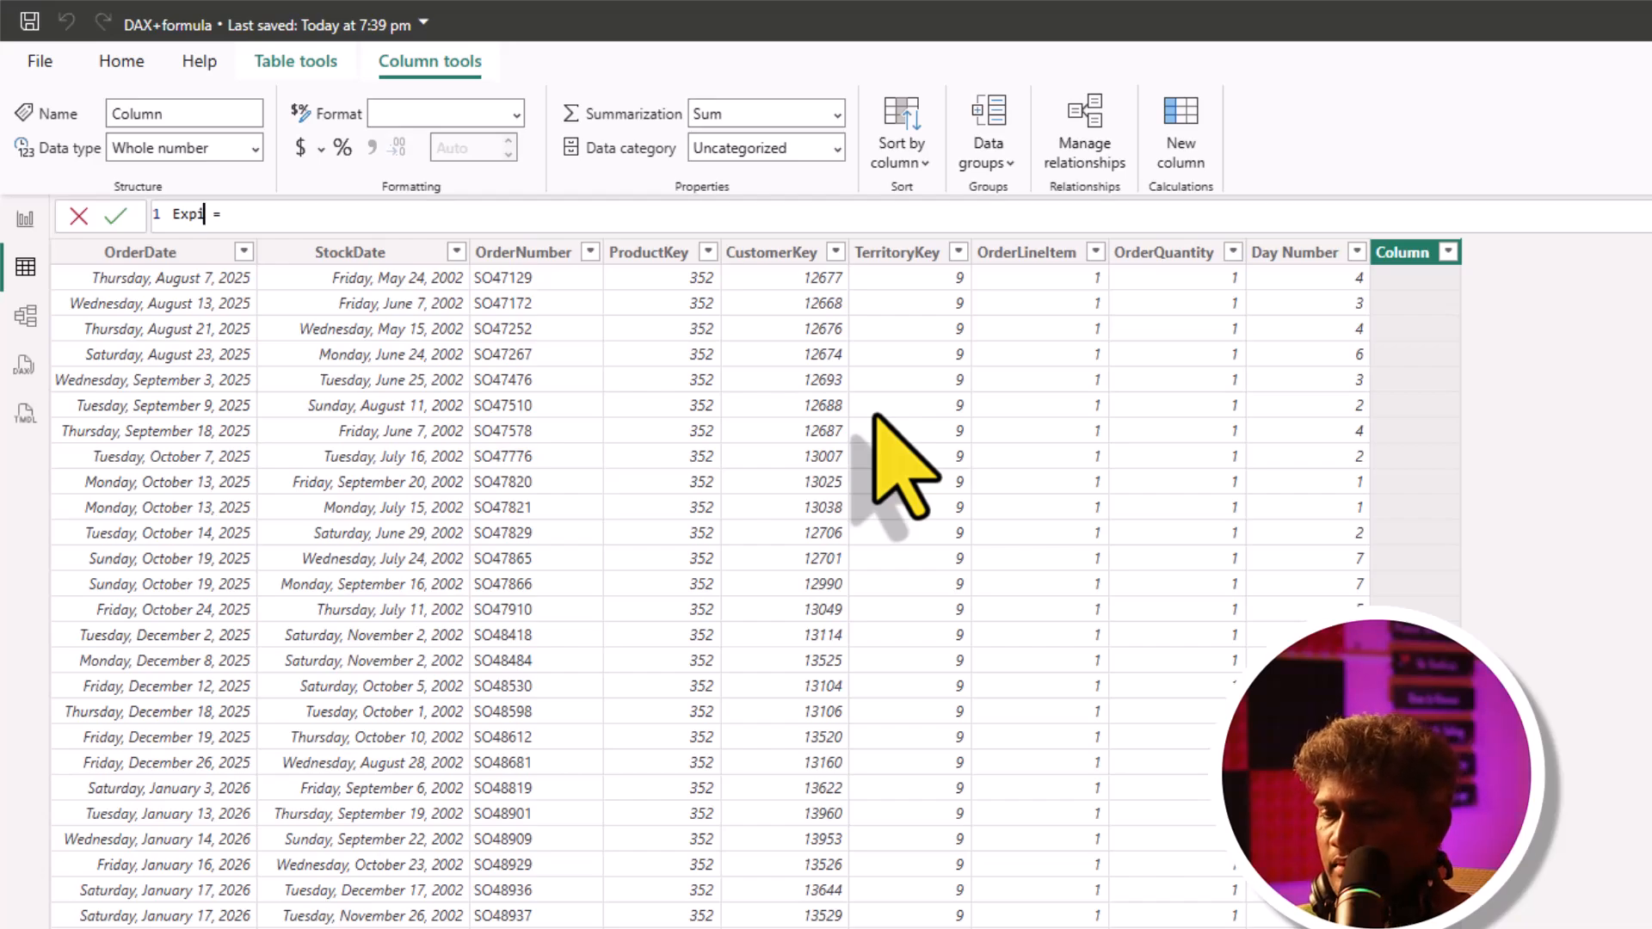
type("ry date")
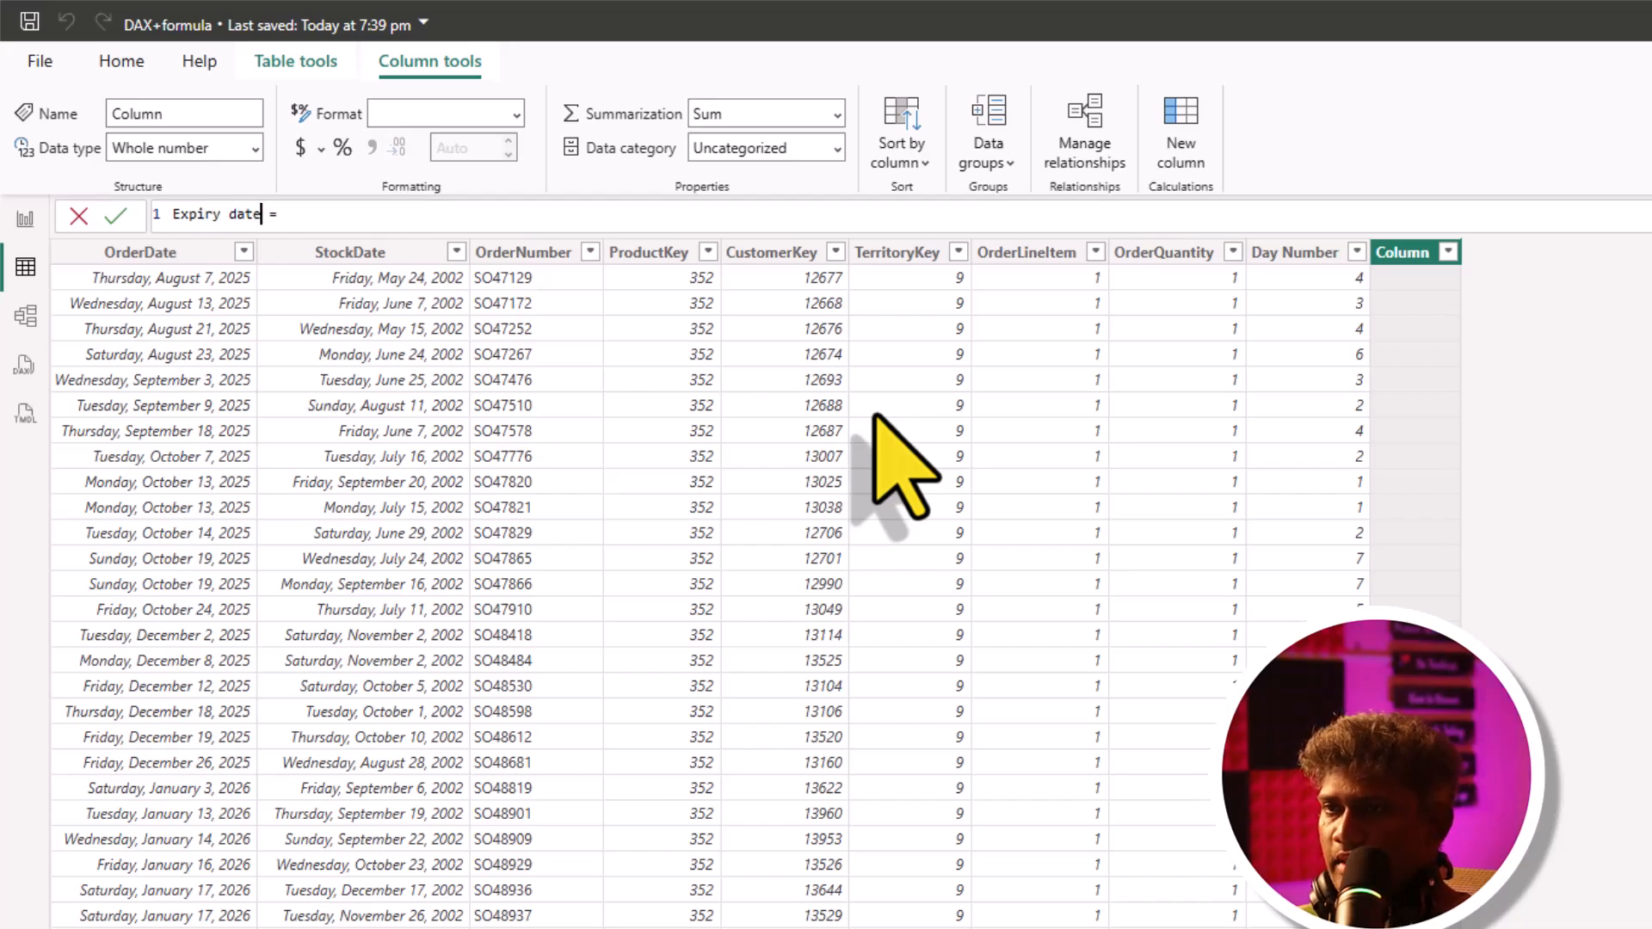
key("Right")
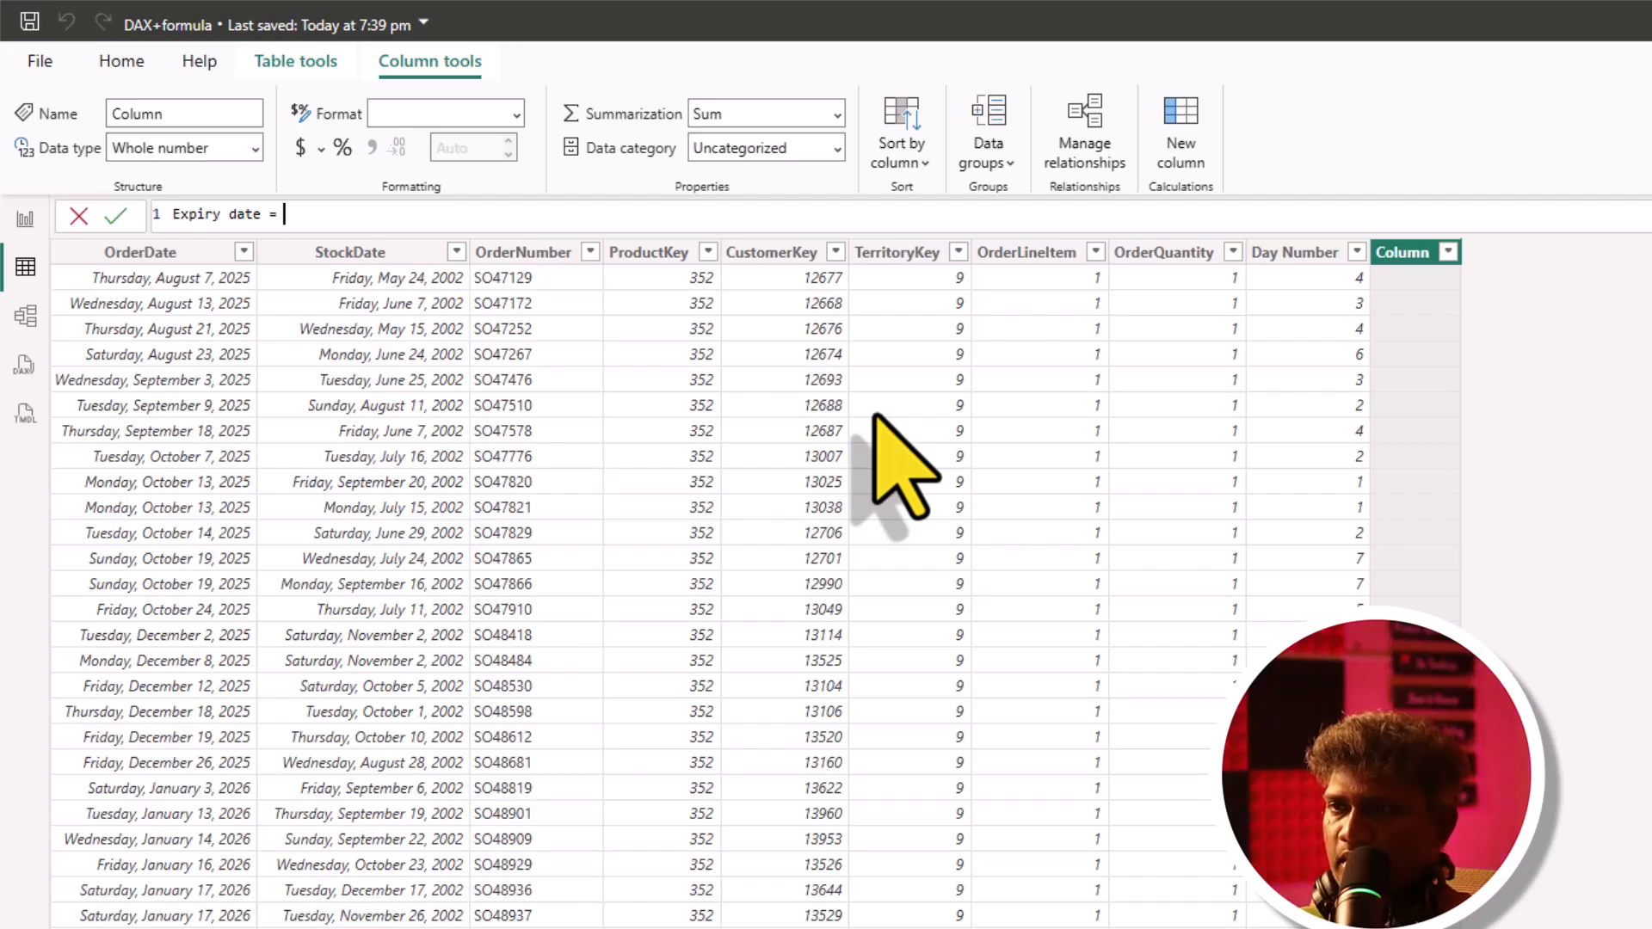
Define the Expiry date column as EDATE(Sales[OrderDate],-3) and commit the formula
type("ed")
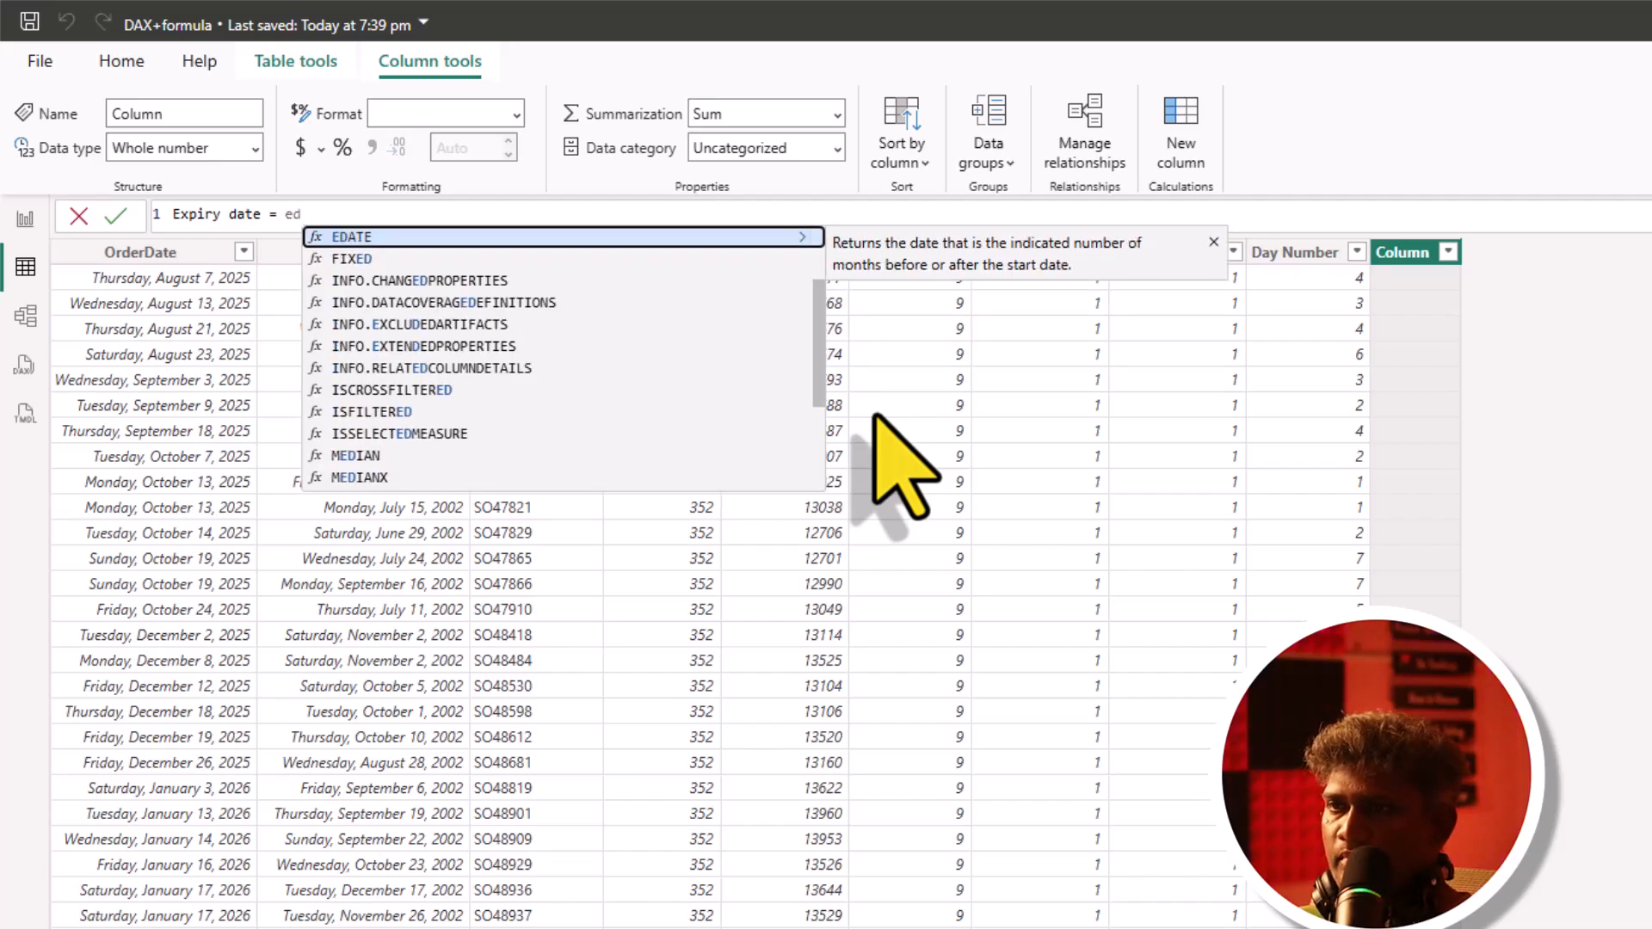
key("Tab")
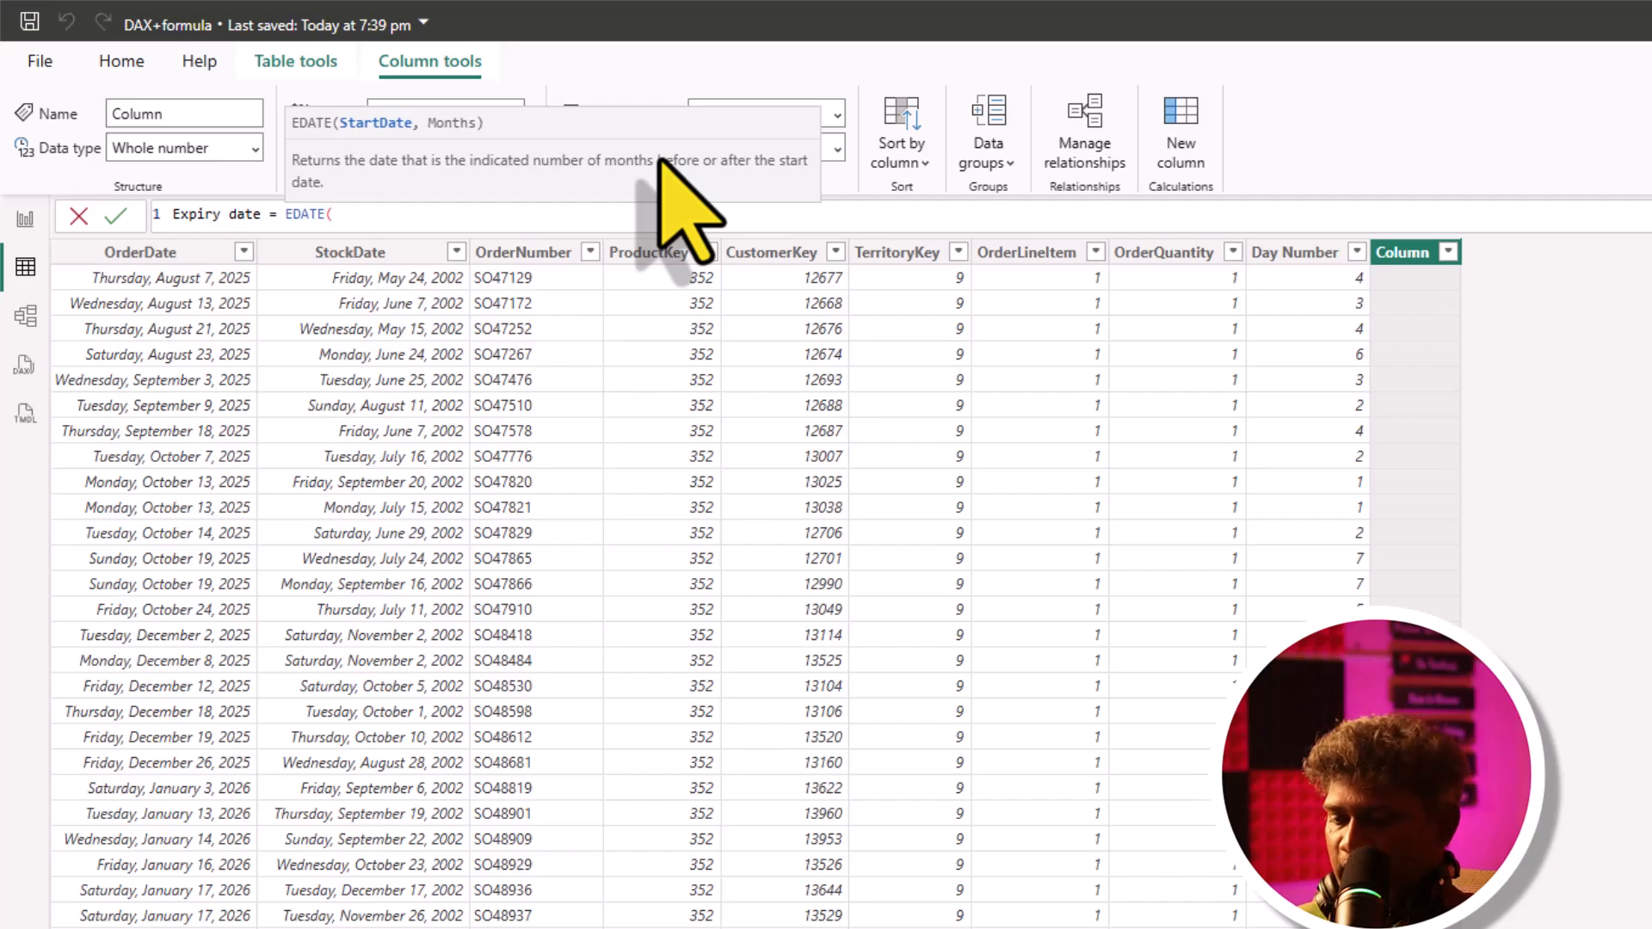
type("order")
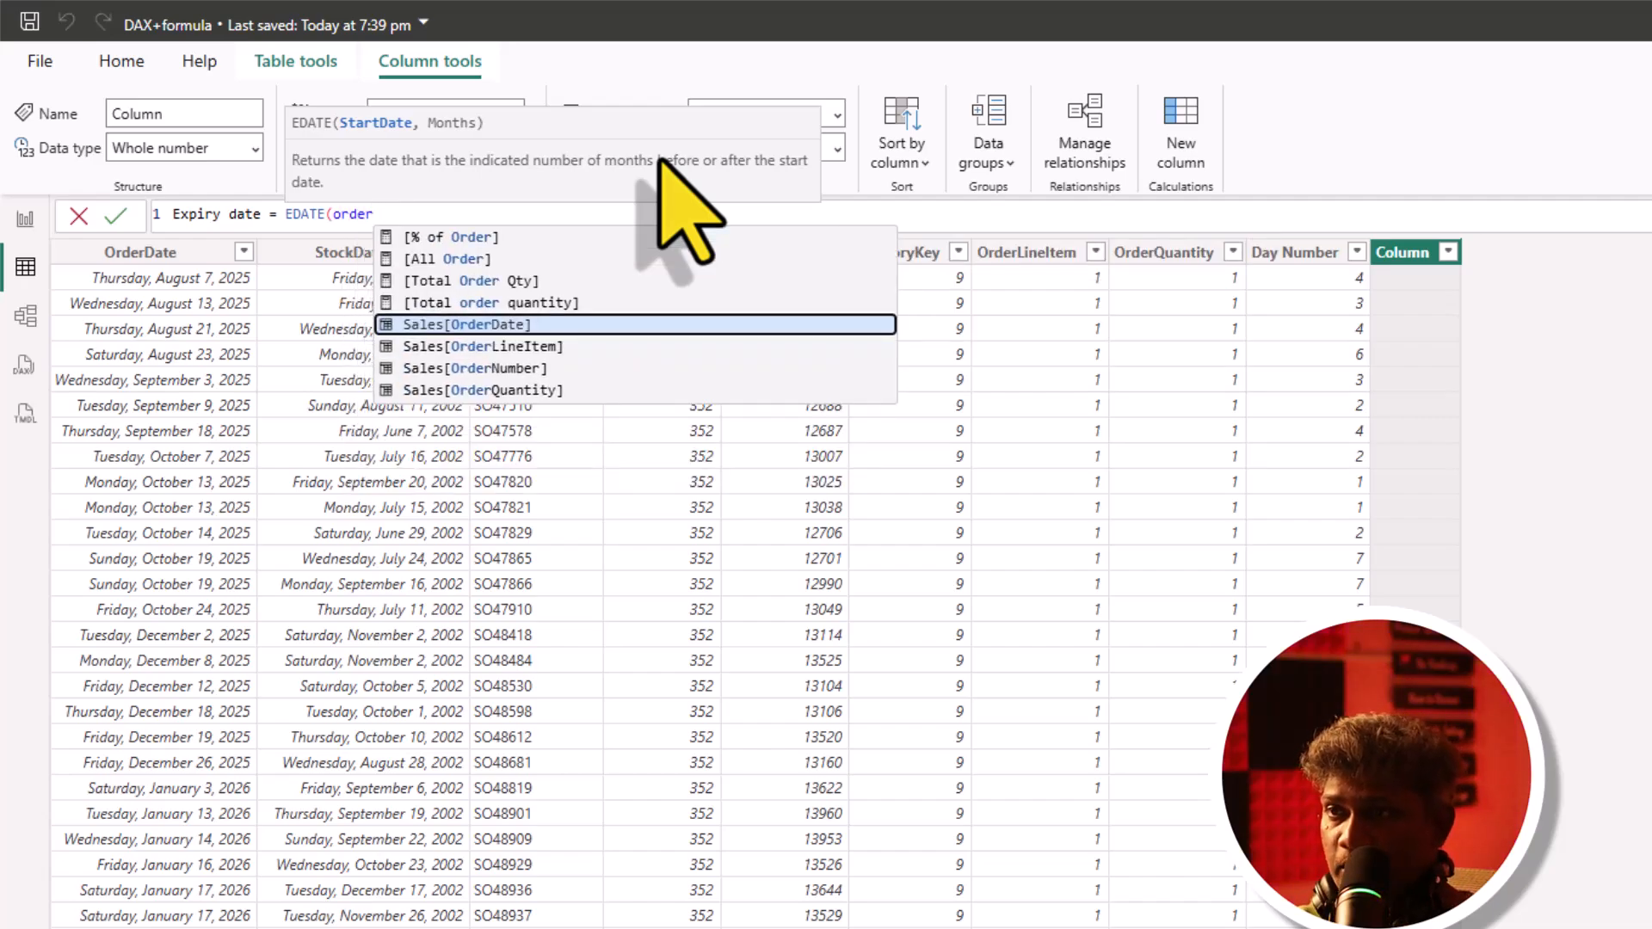
key("Tab")
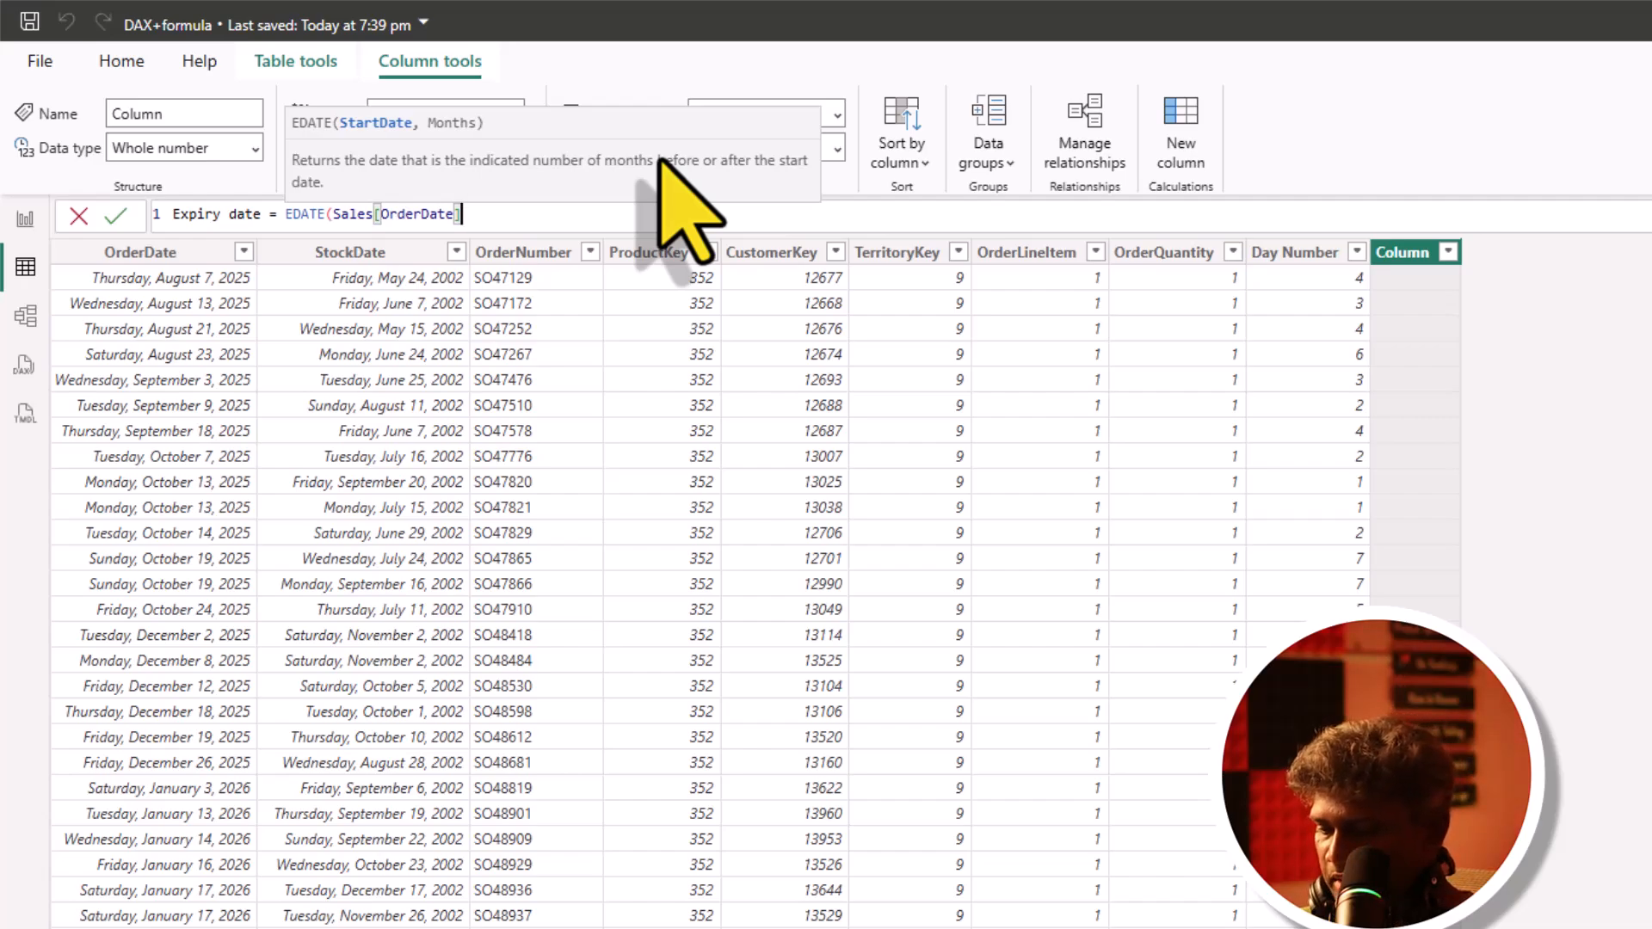
type(",")
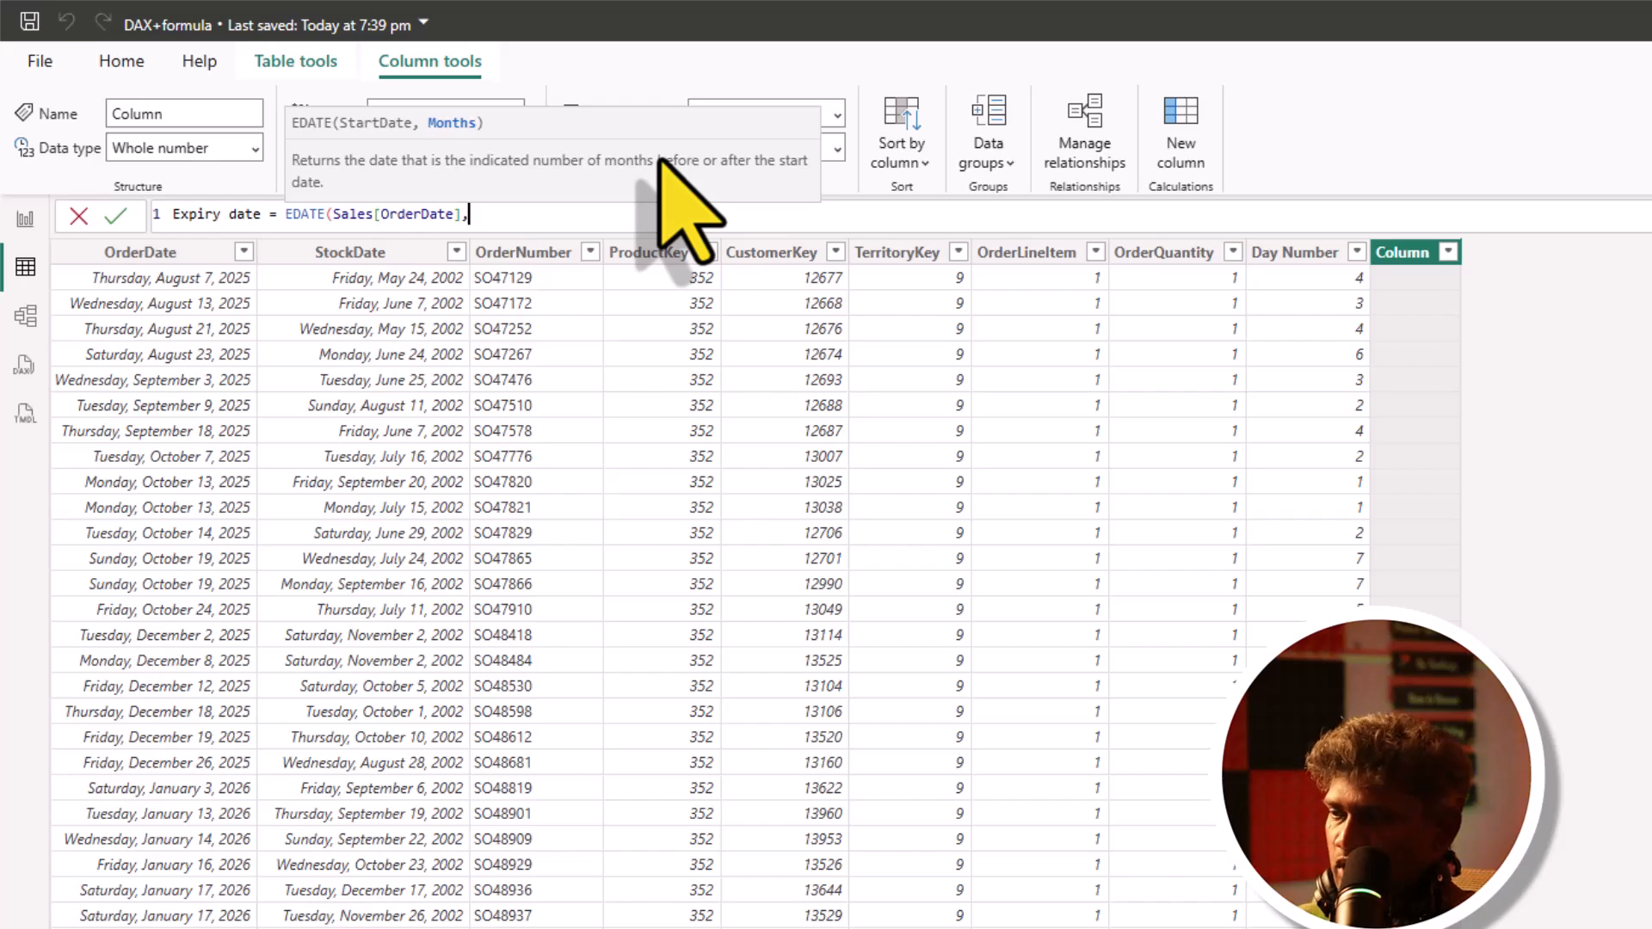
type("-")
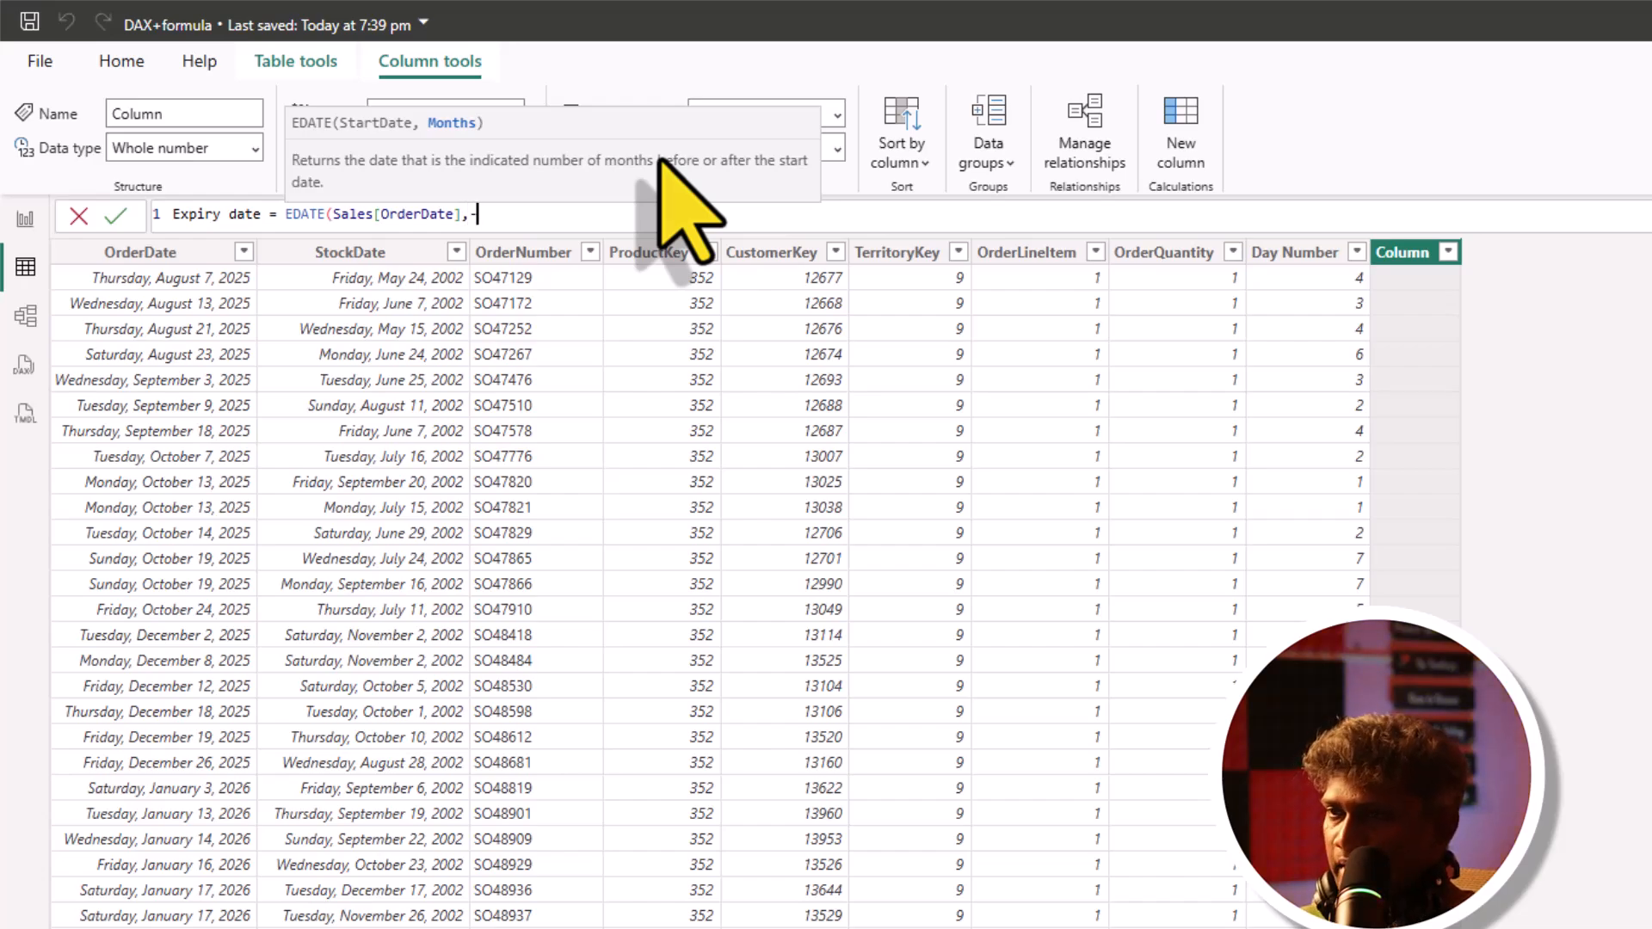
type("3)")
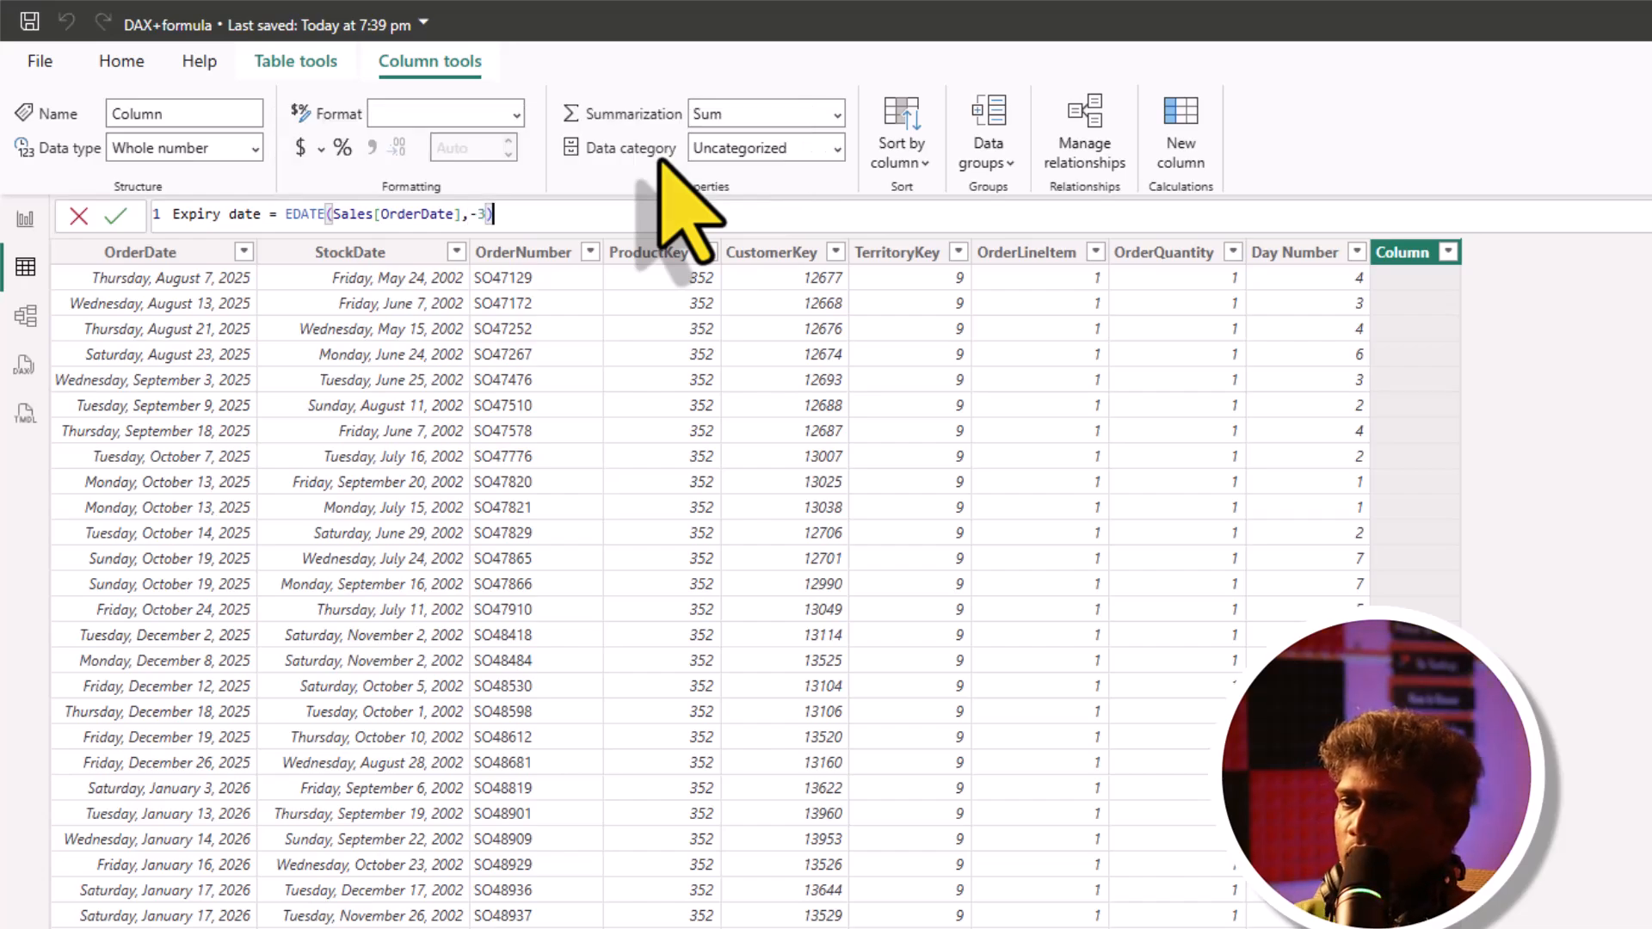
key("Return")
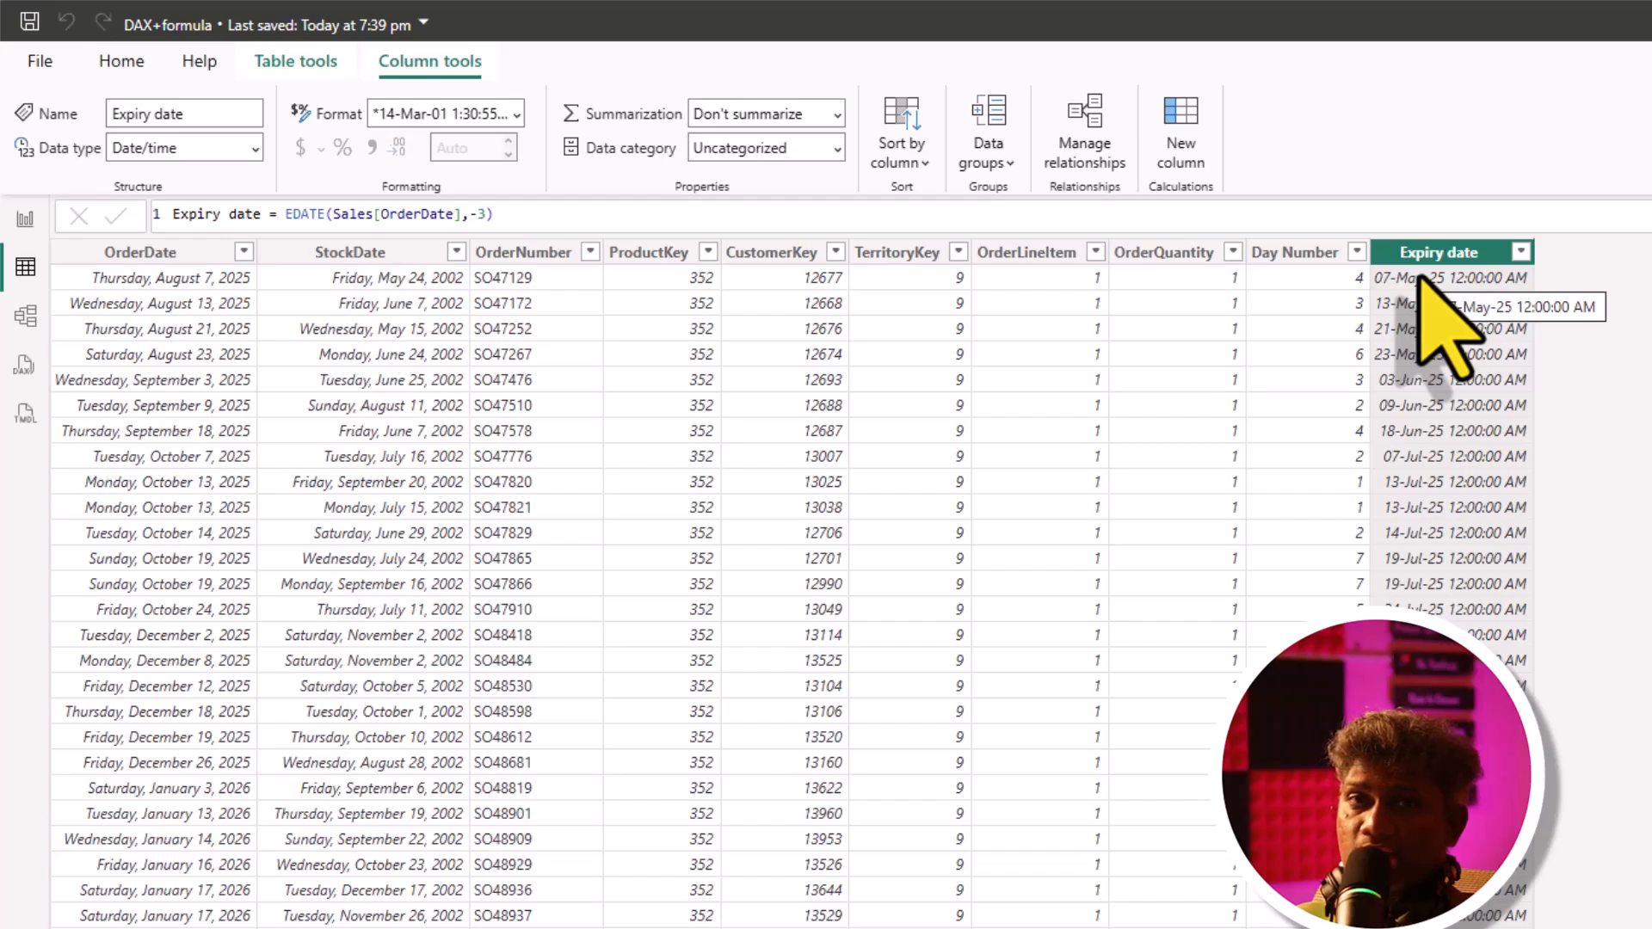
Set the months argument of the Expiry date formula to 6 and format the column as dd-mmm-yy
left_click(475, 215)
type("-")
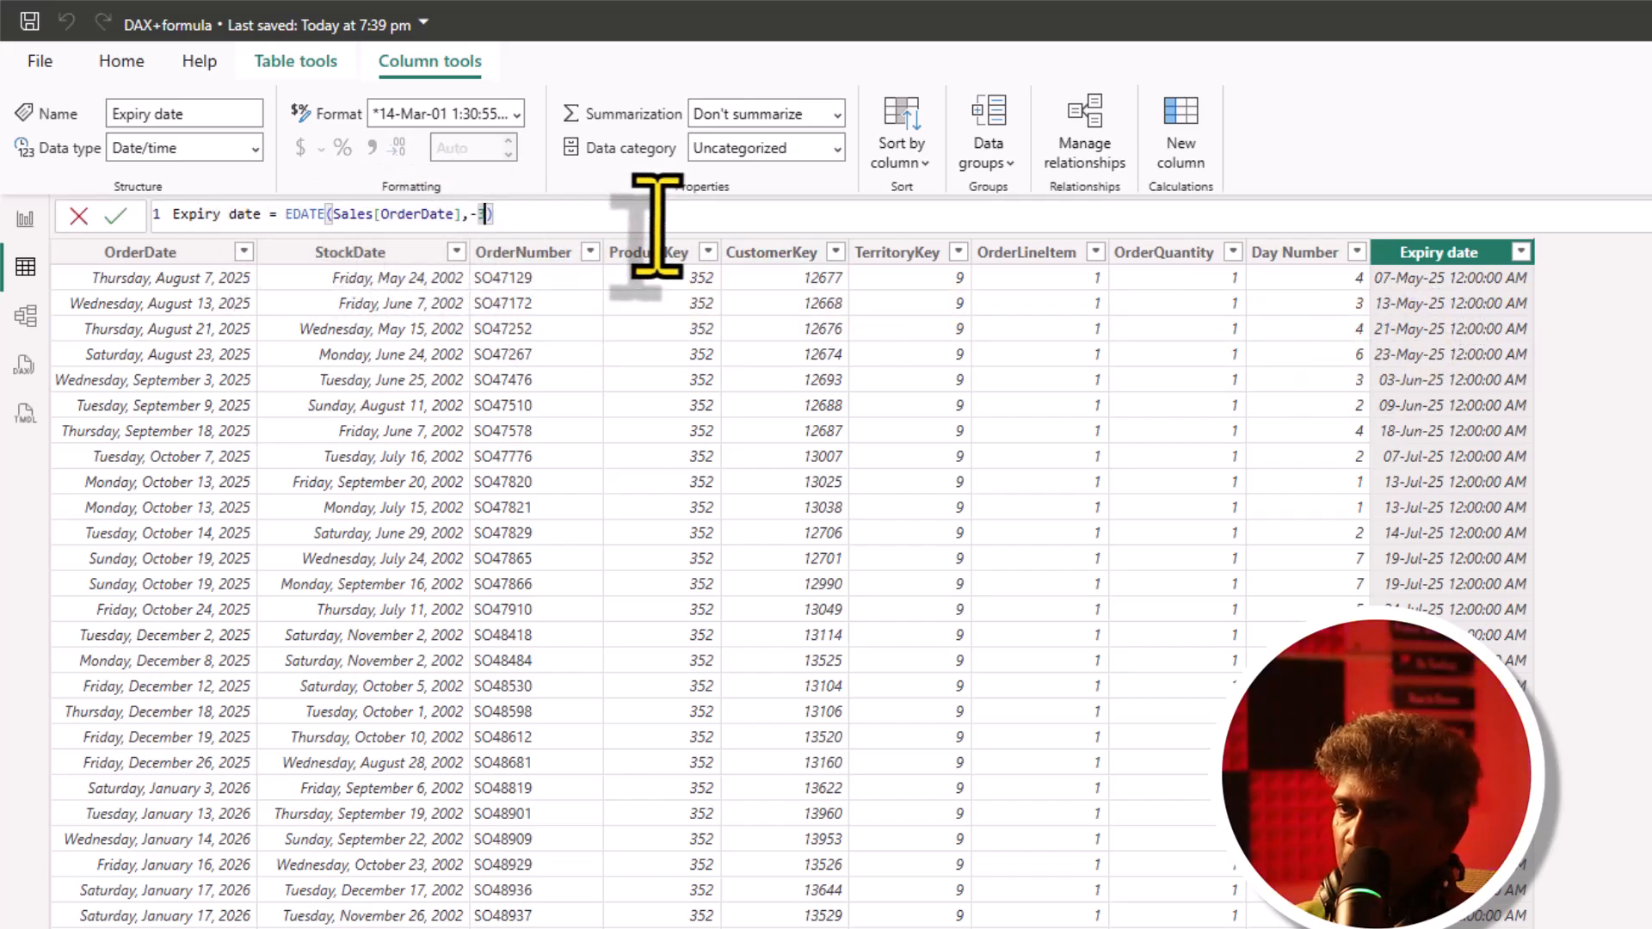
key("Delete")
key("BackSpace")
type("6")
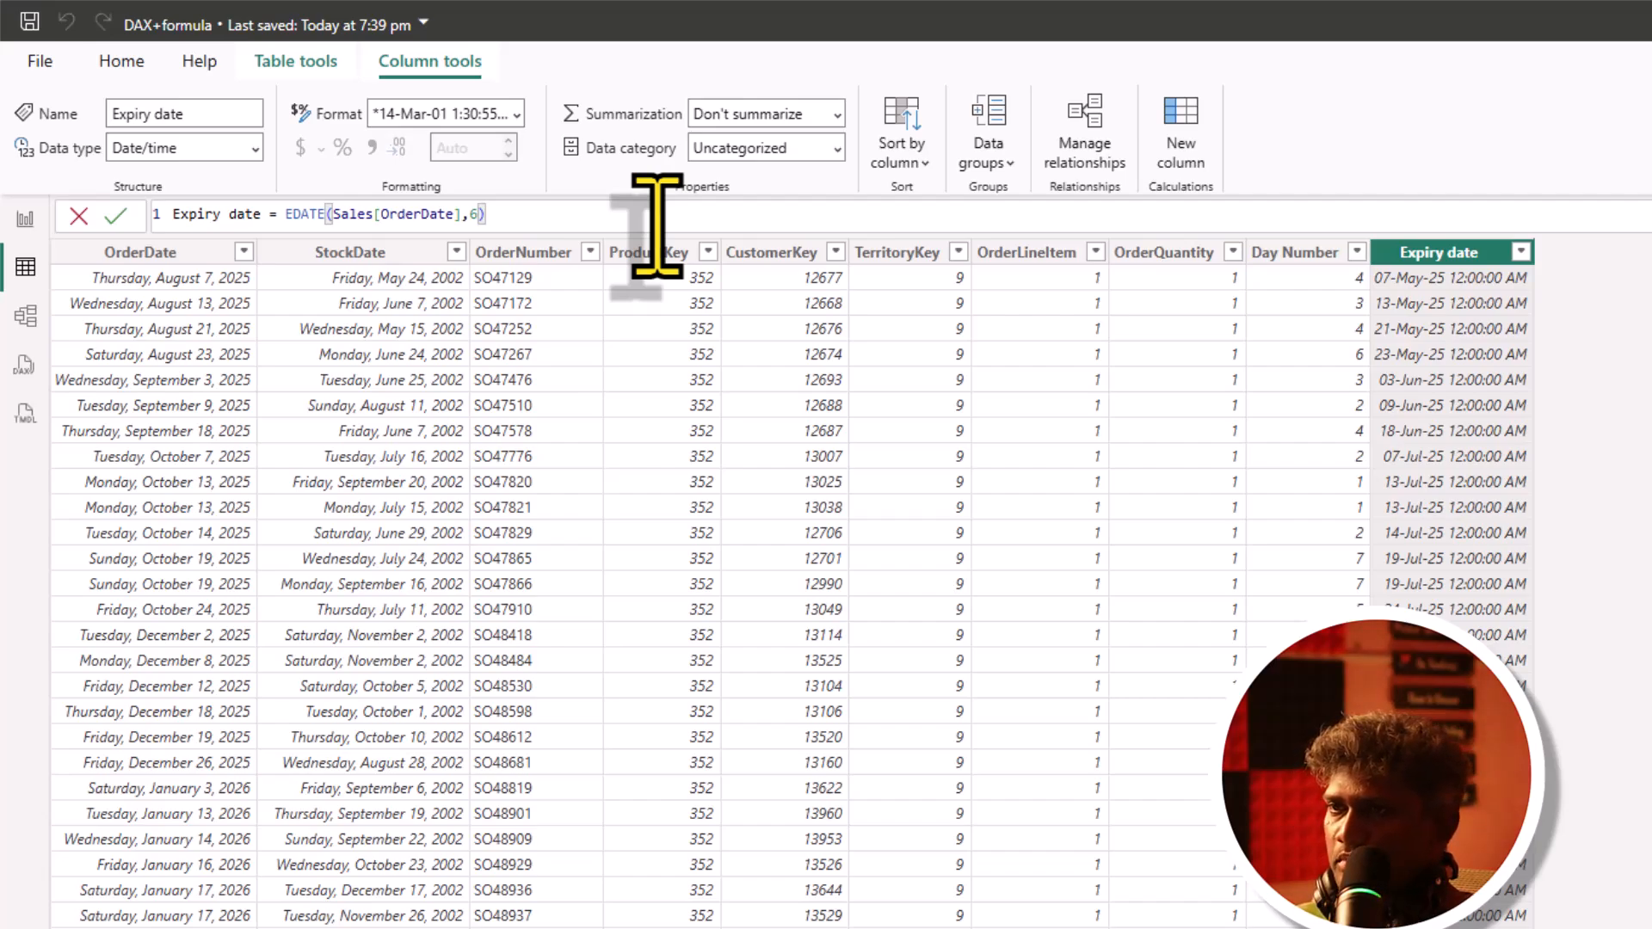
key("Return")
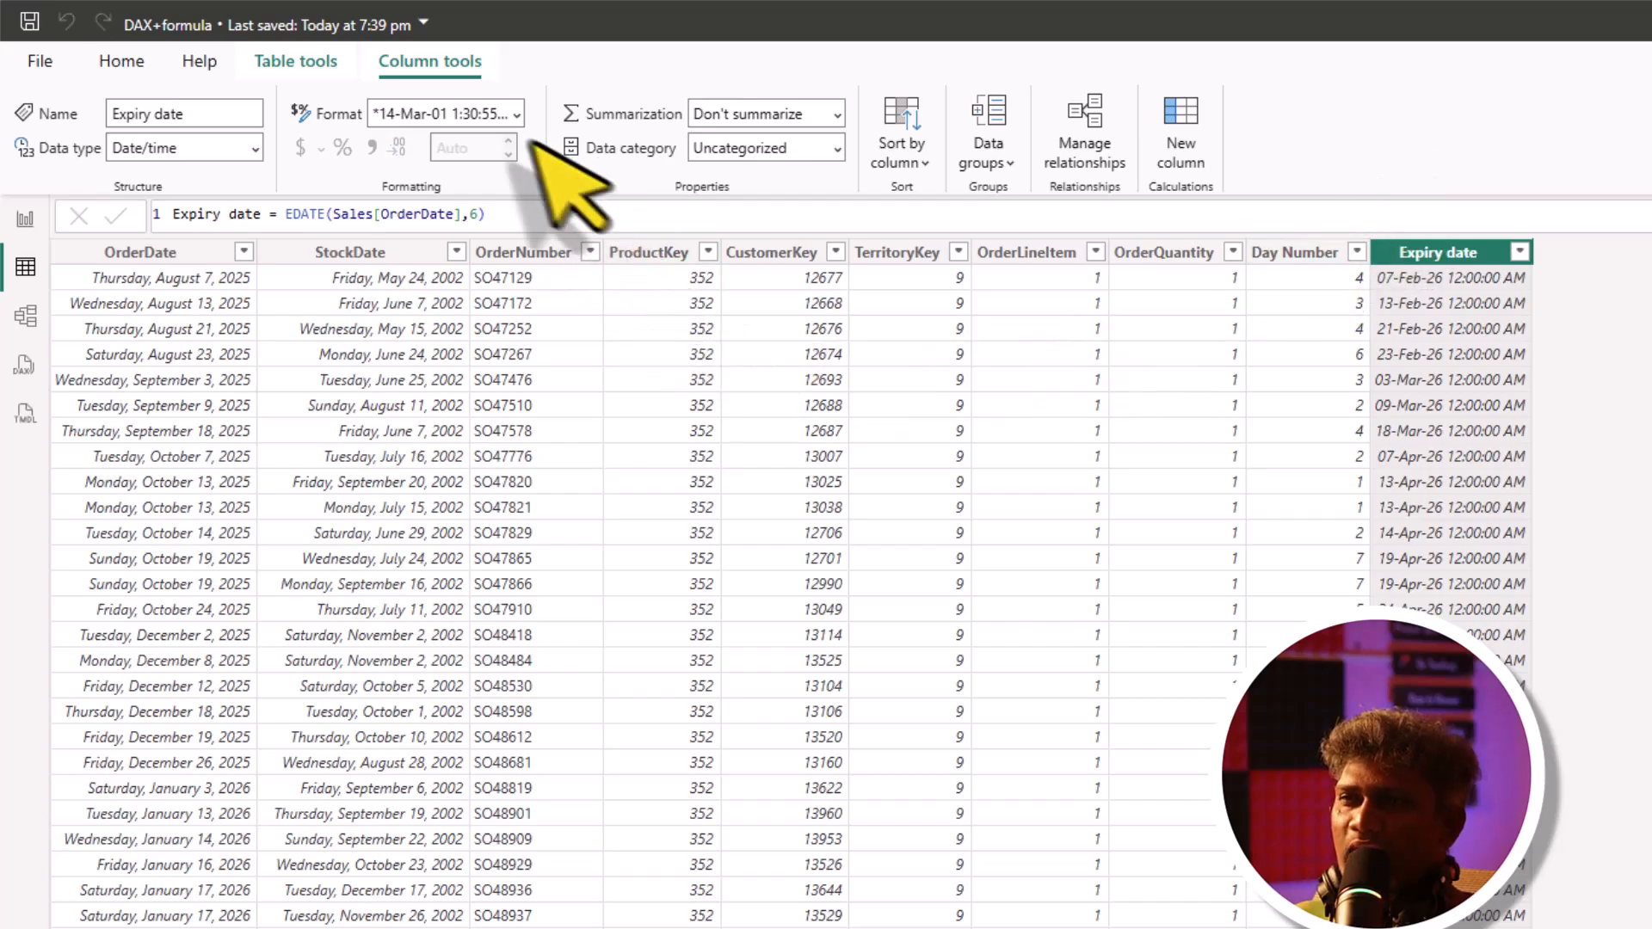
left_click(515, 114)
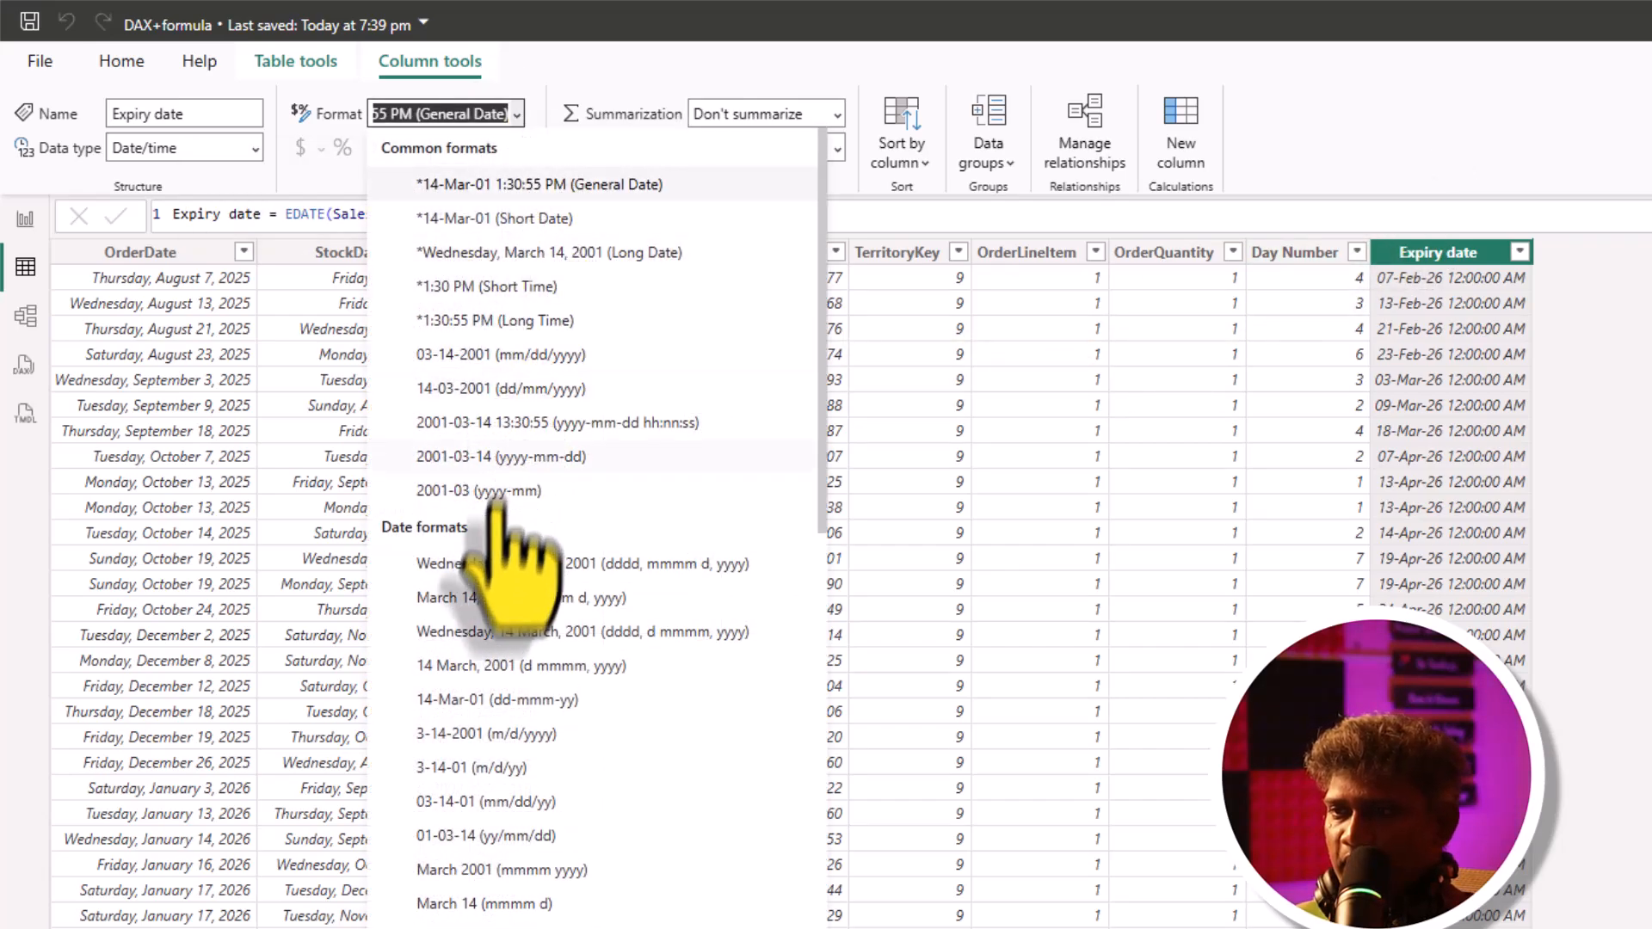
left_click(465, 700)
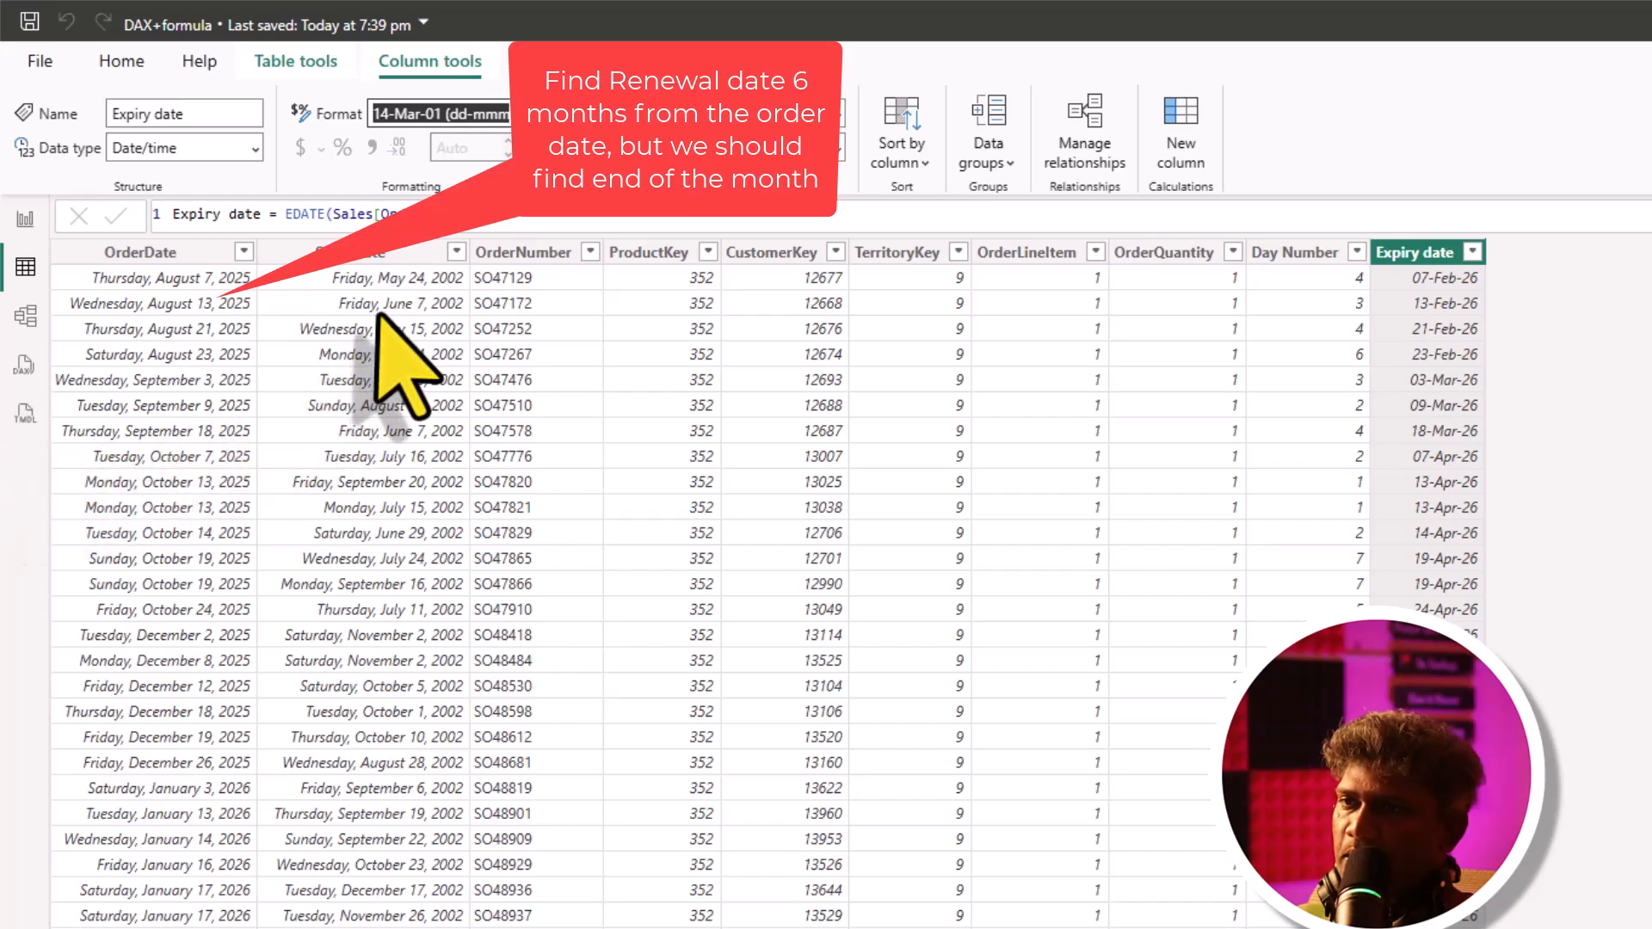
Add another calculated column to the Sales table and name it Renewal date in its formula
left_click(291, 65)
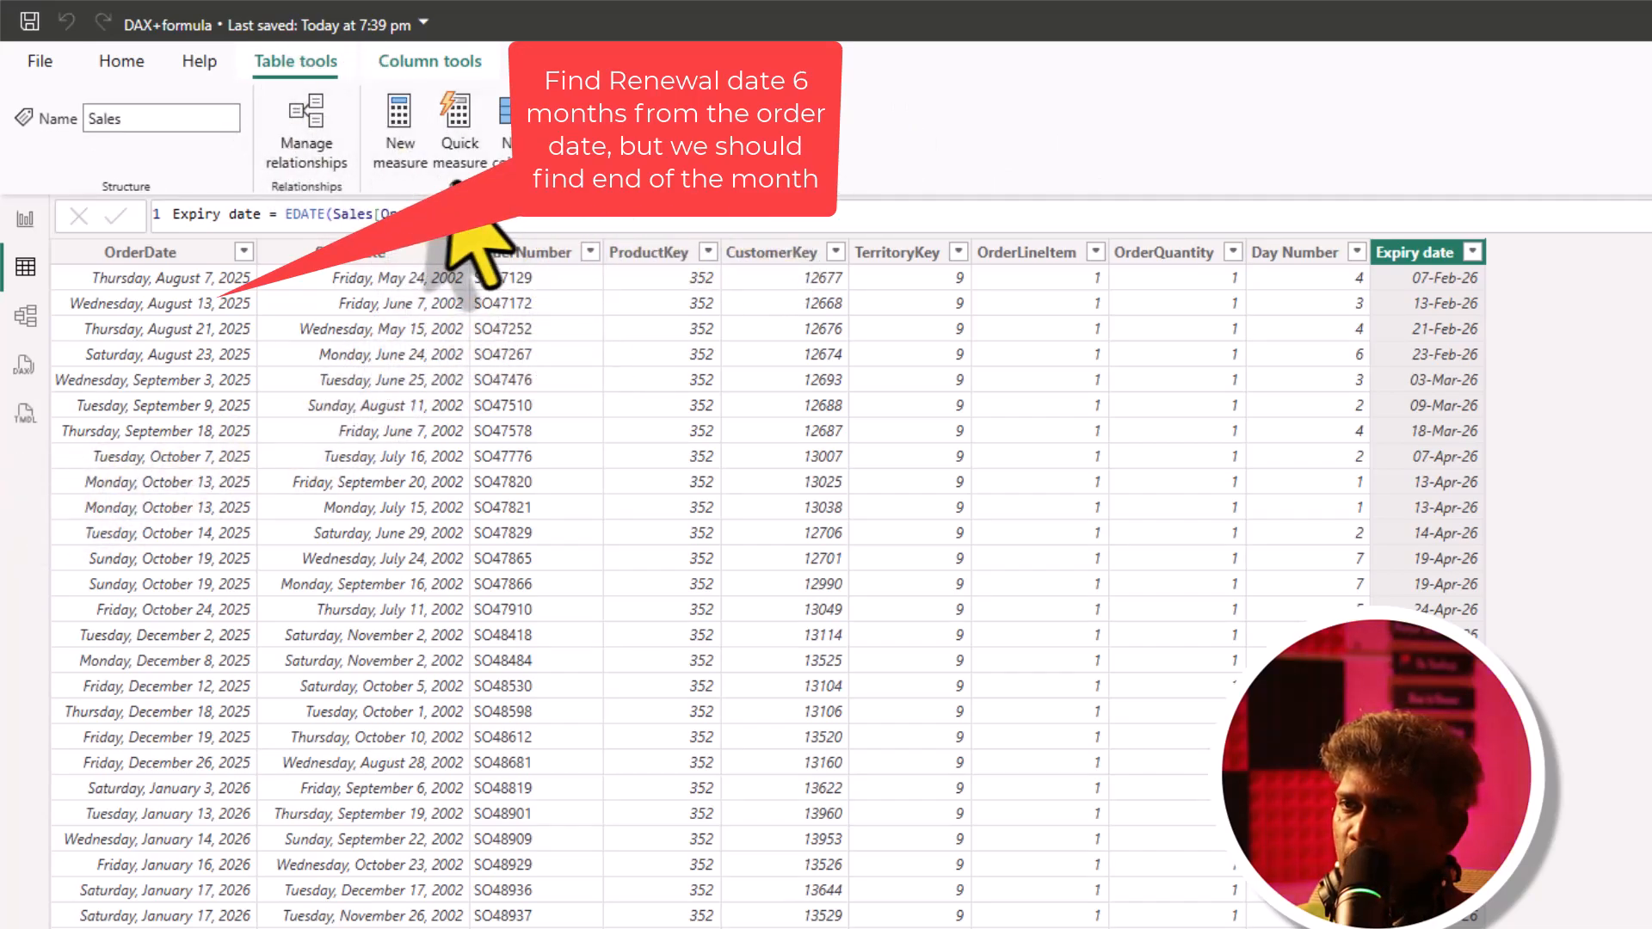
left_click(498, 146)
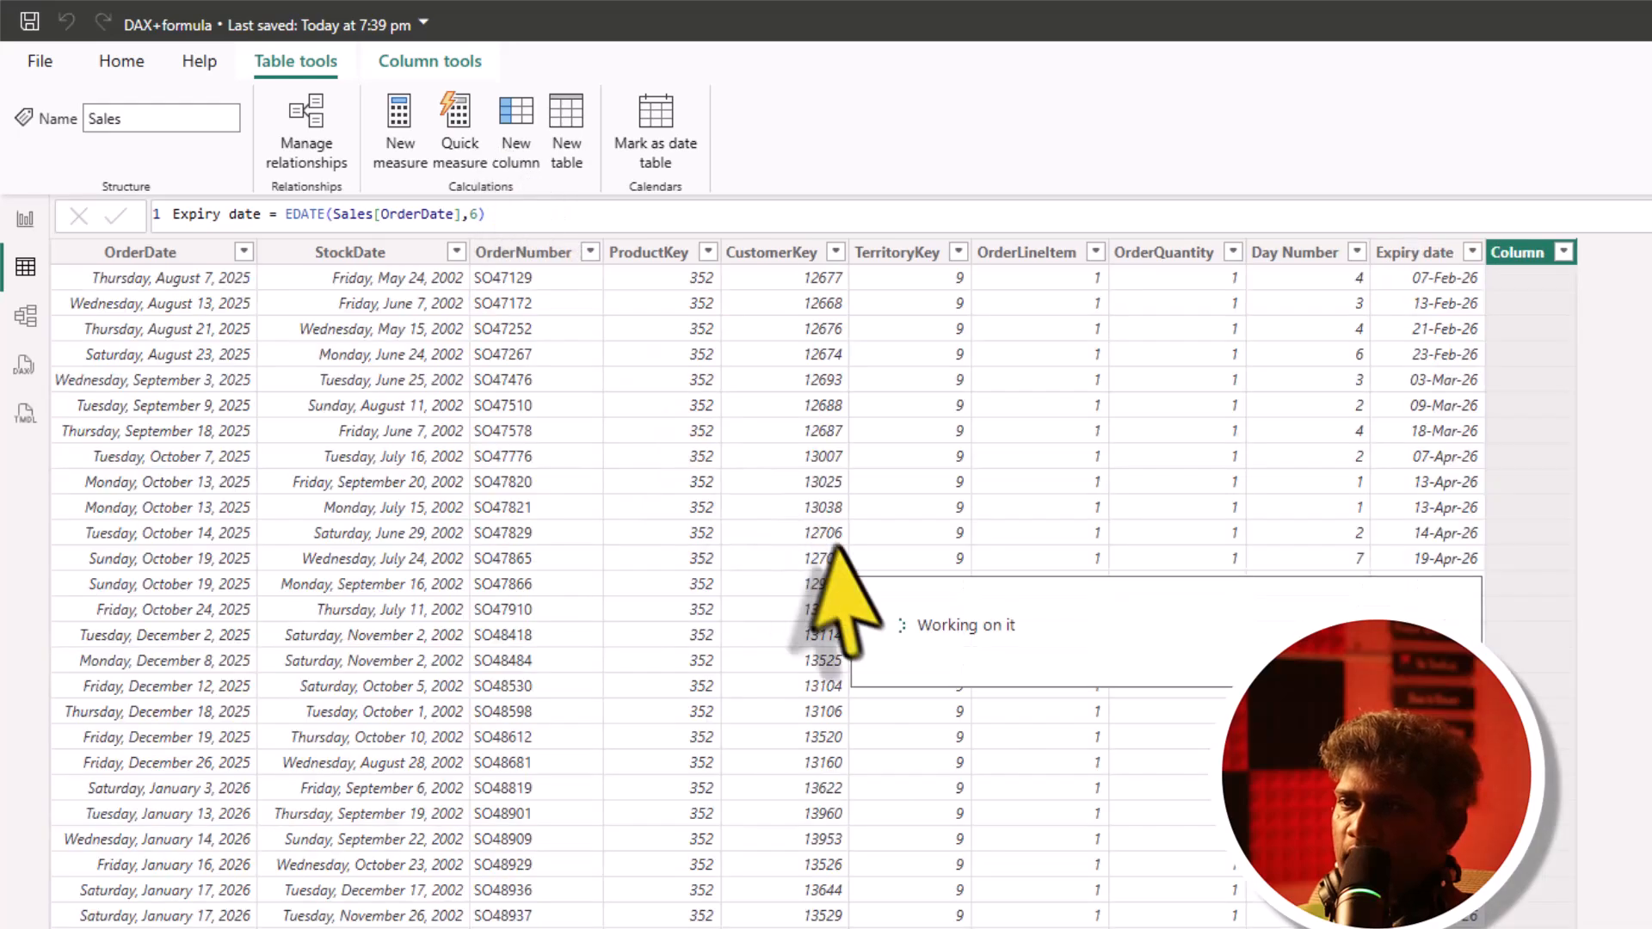
left_click(222, 215)
key("BackSpace")
key("BackSpace")
key("BackSpace")
key("BackSpace")
key("BackSpace")
key("BackSpace")
type("Renewal date")
key("Right")
key("Right")
key("Right")
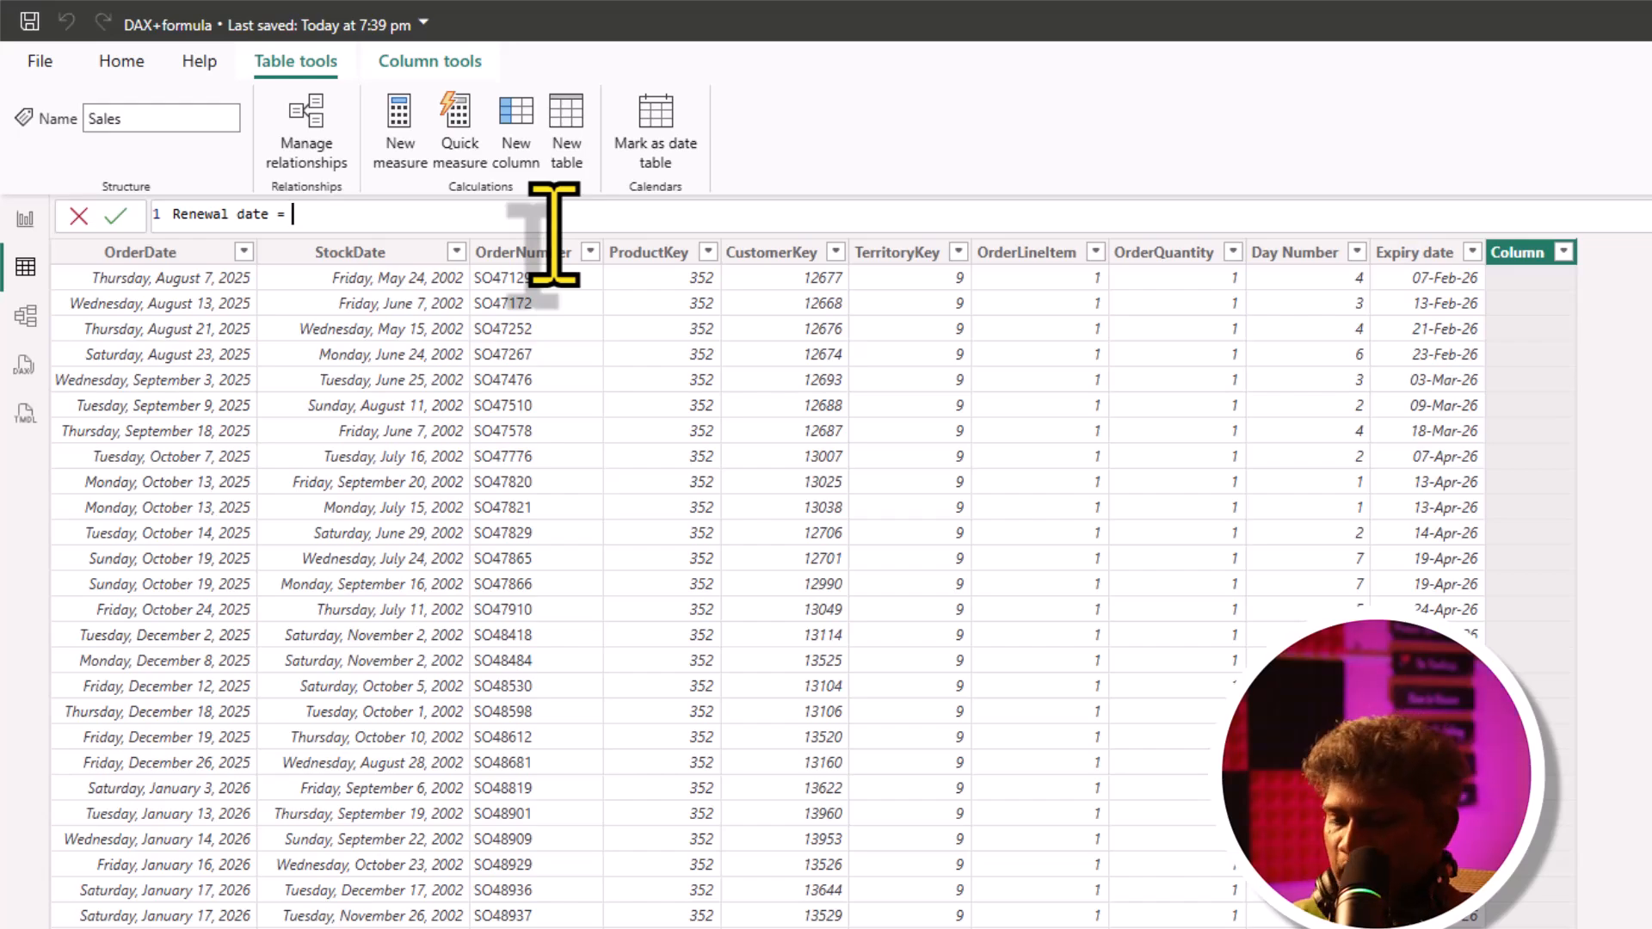
Define the Renewal date column as EOMONTH(Sales[OrderDate],6) and commit the formula
type("e")
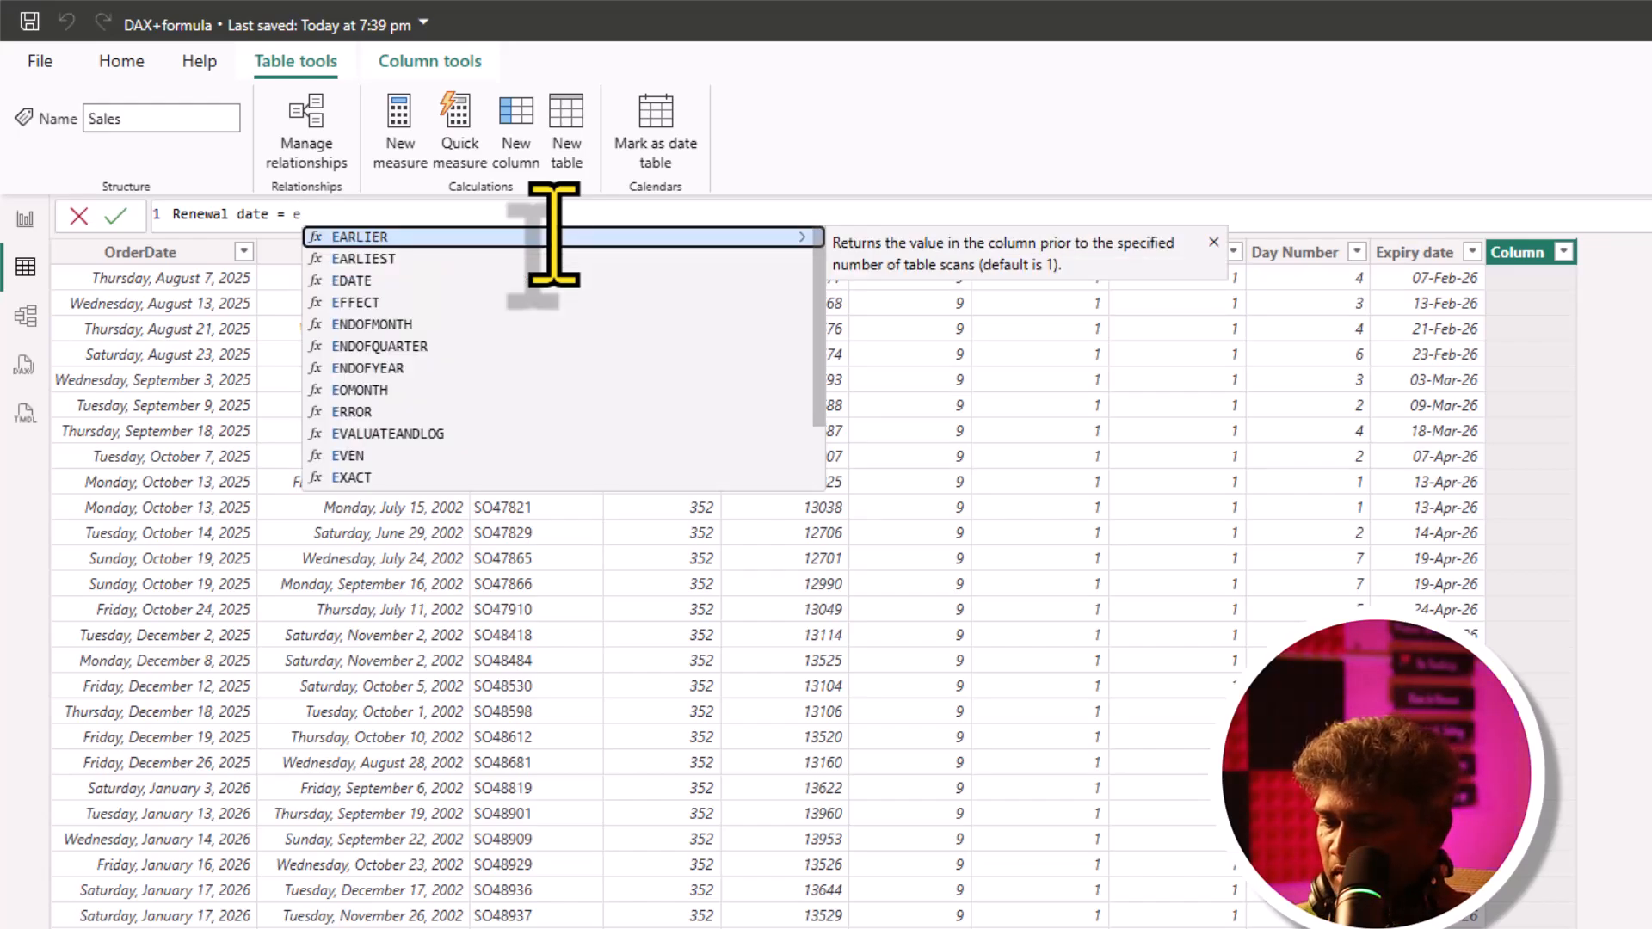
type("o")
key("Tab")
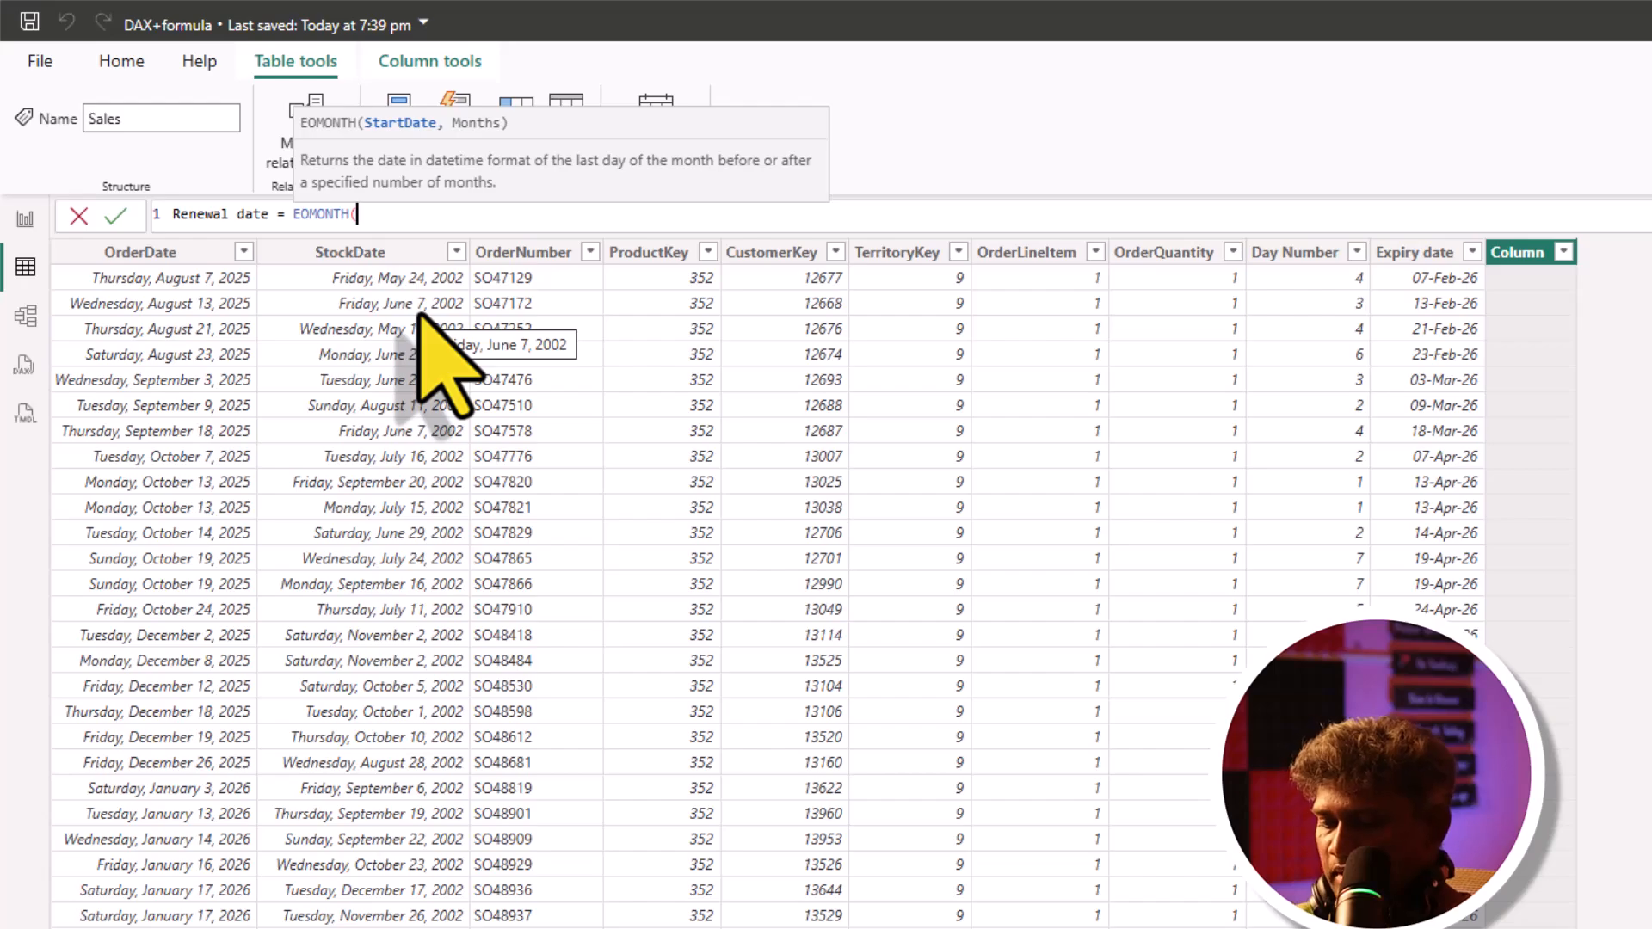
type("or")
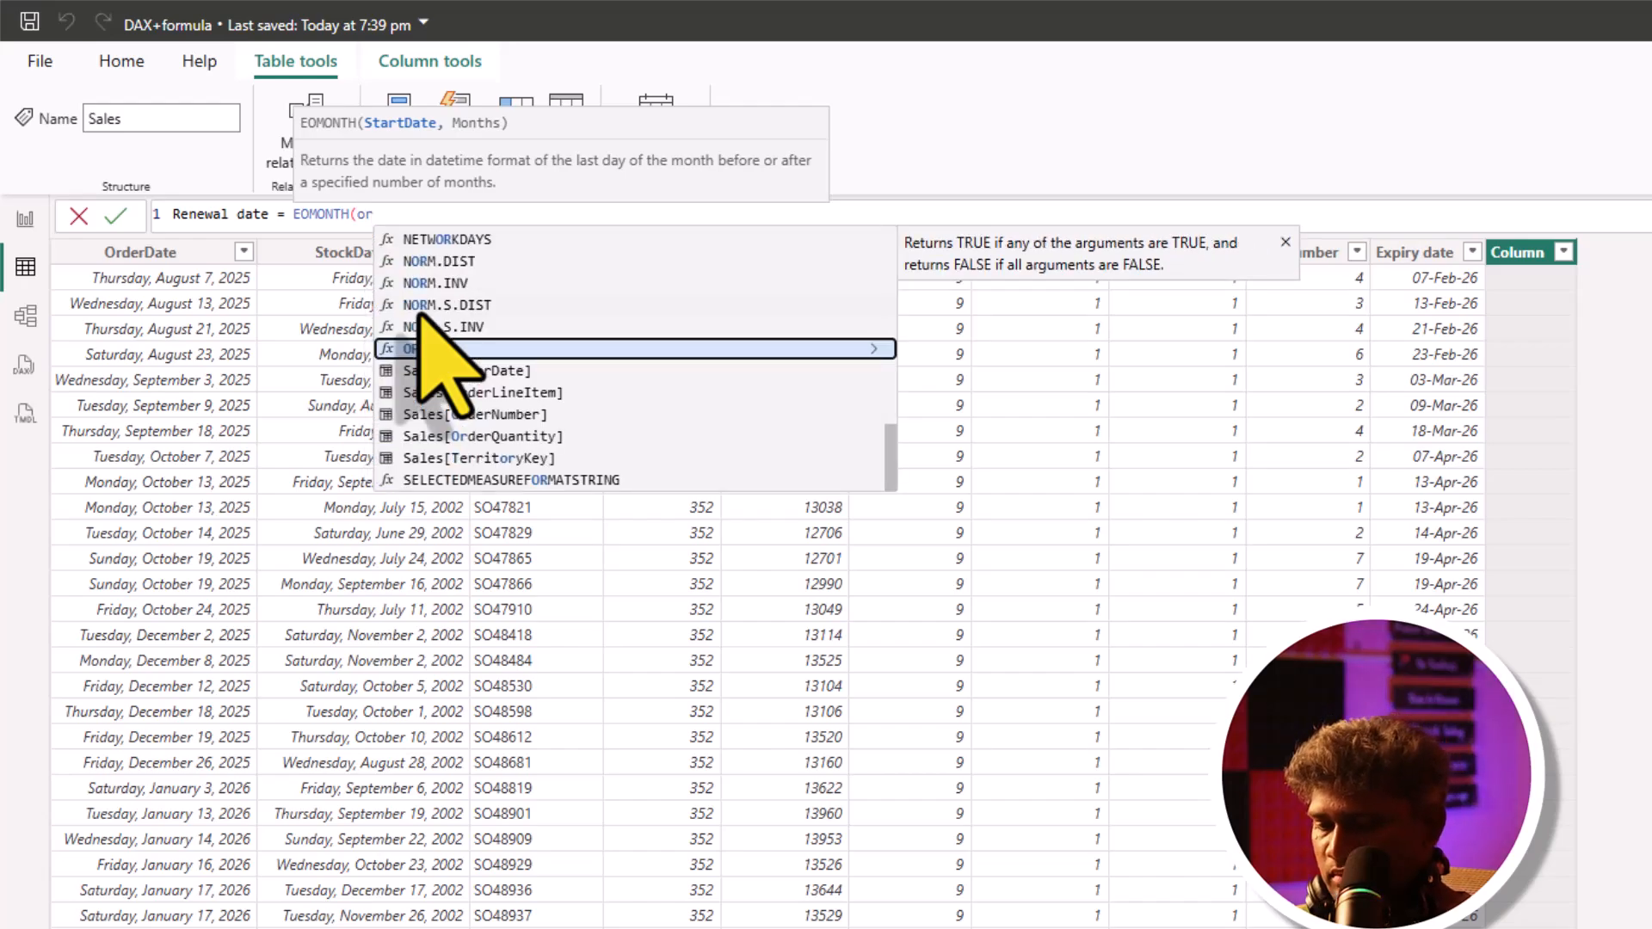
type("der")
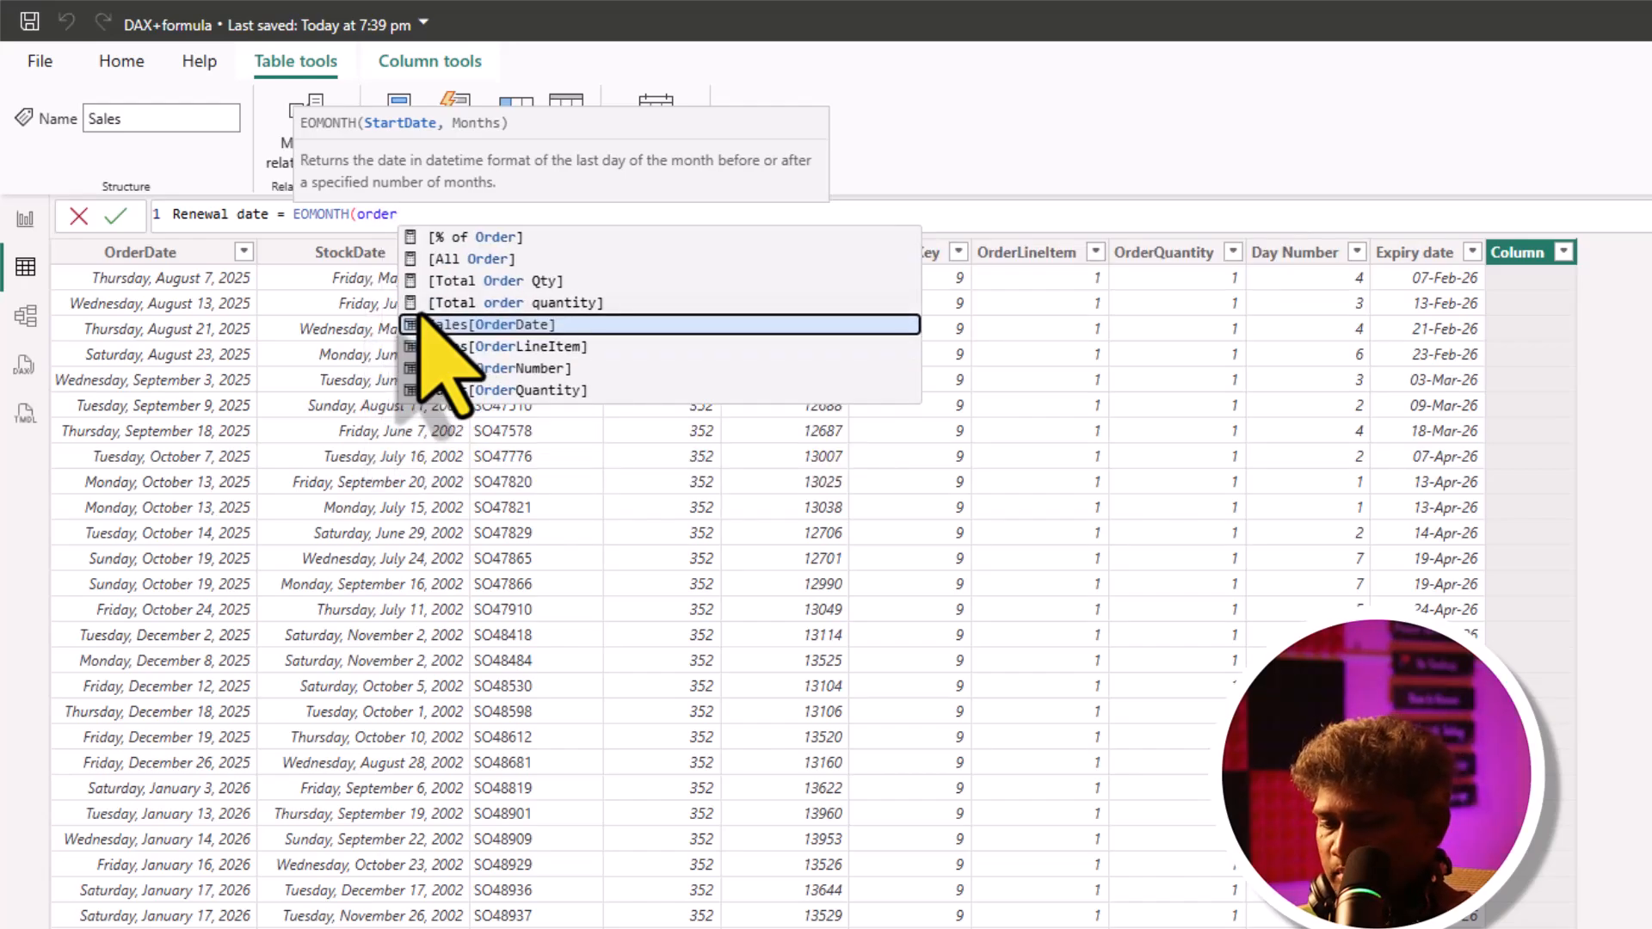
key("Tab")
type(",")
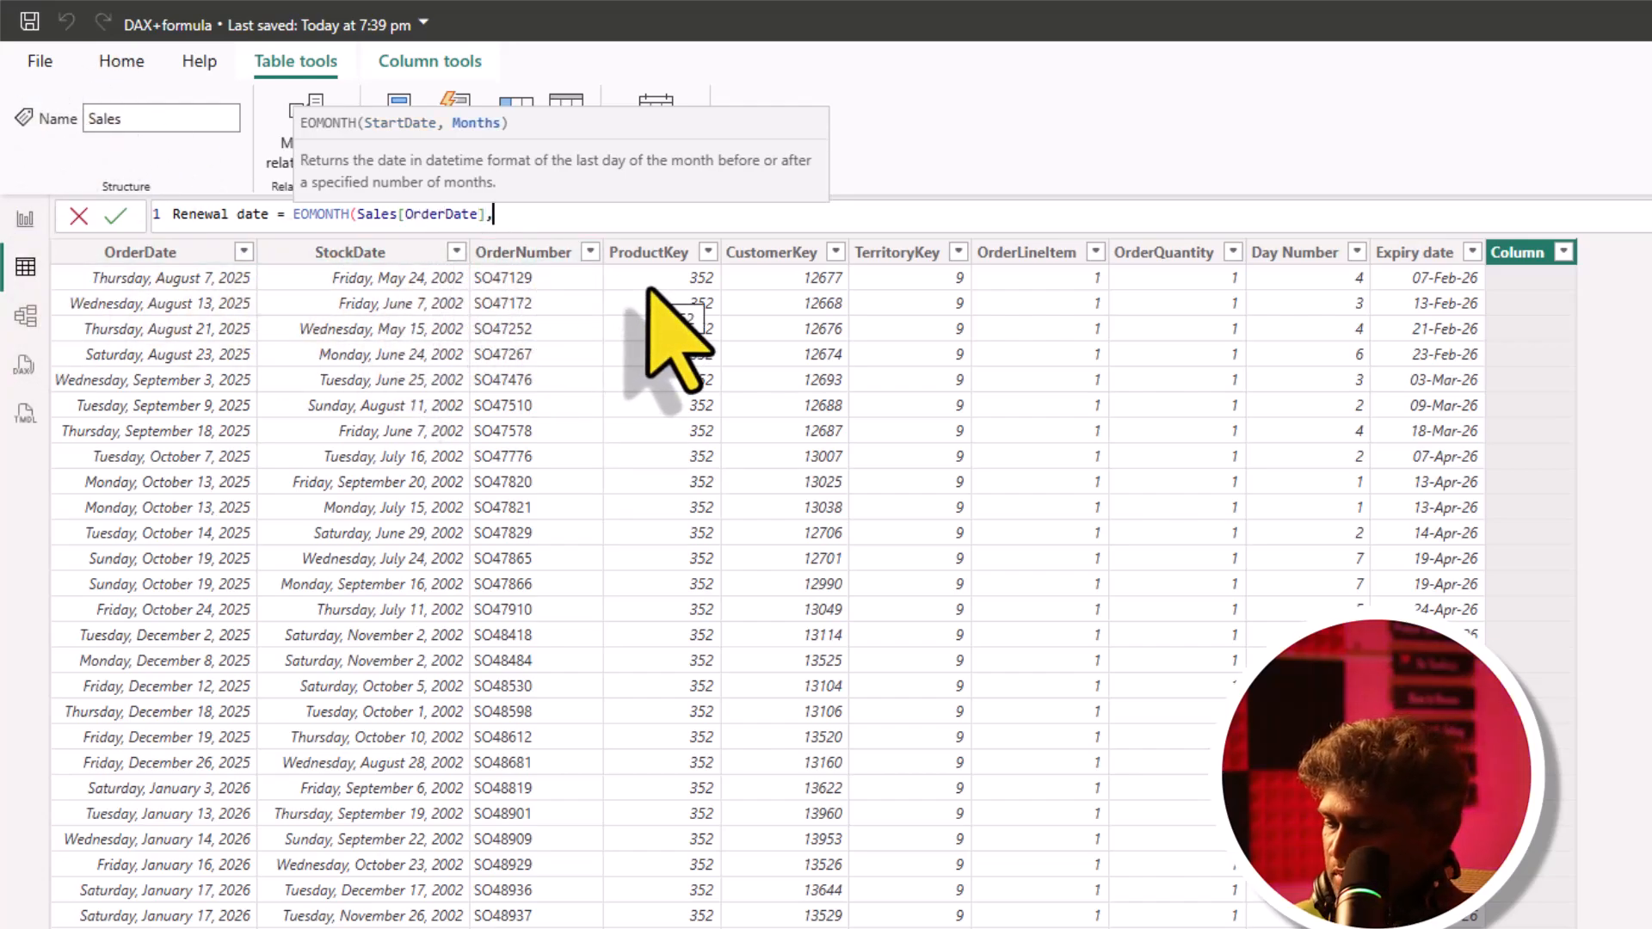
type("6")
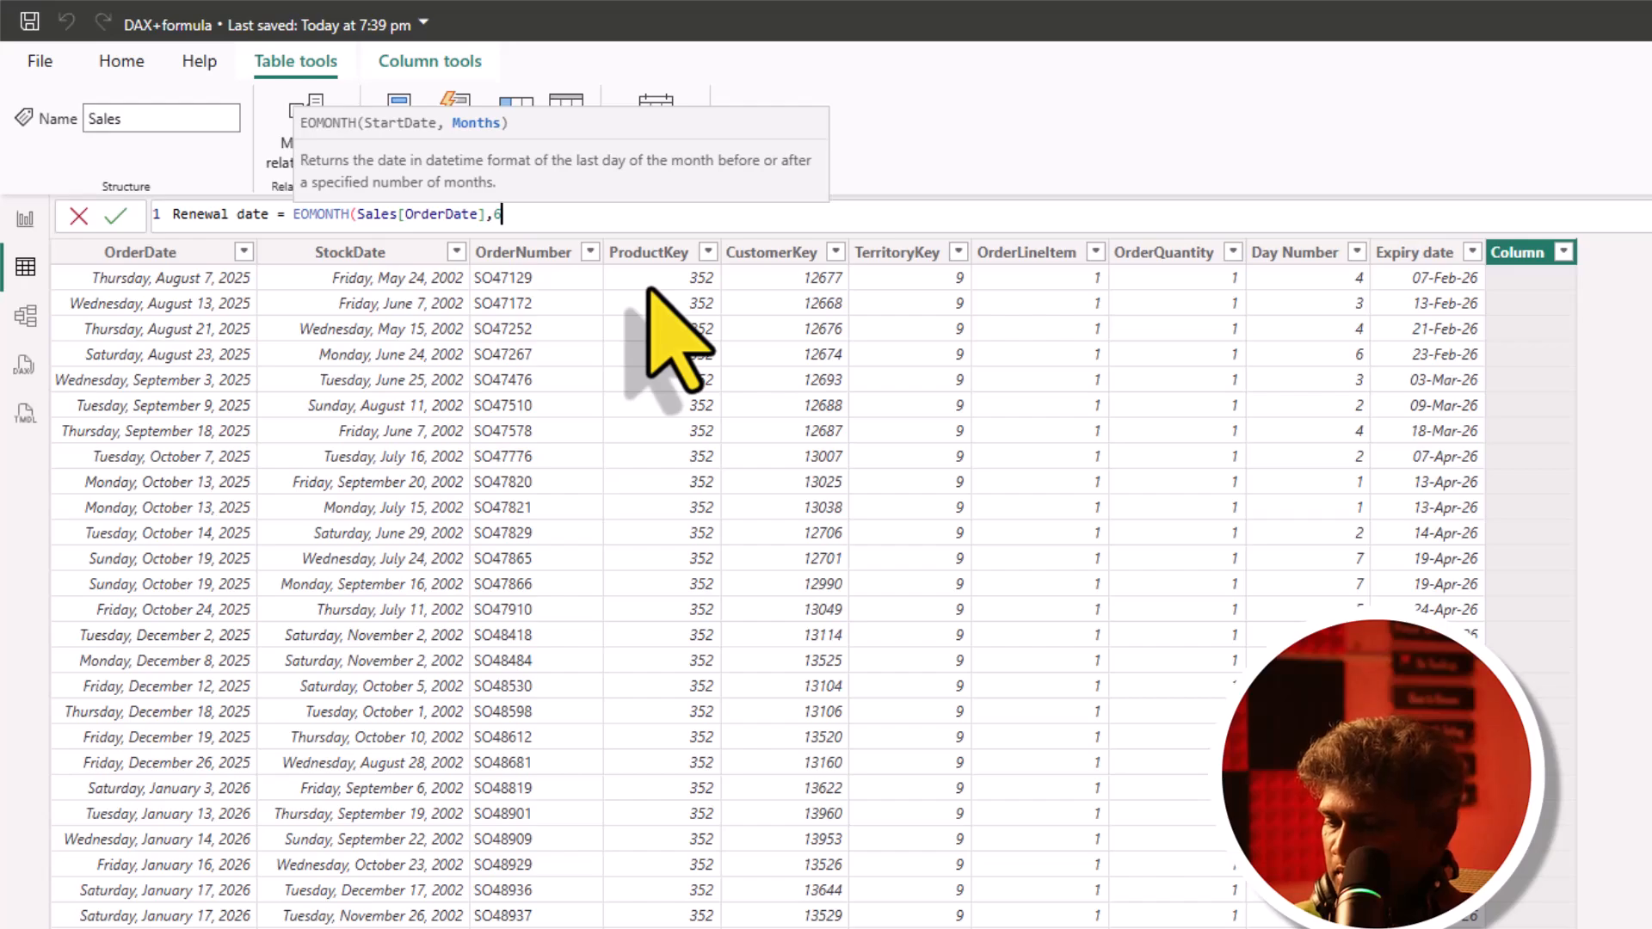
type(")")
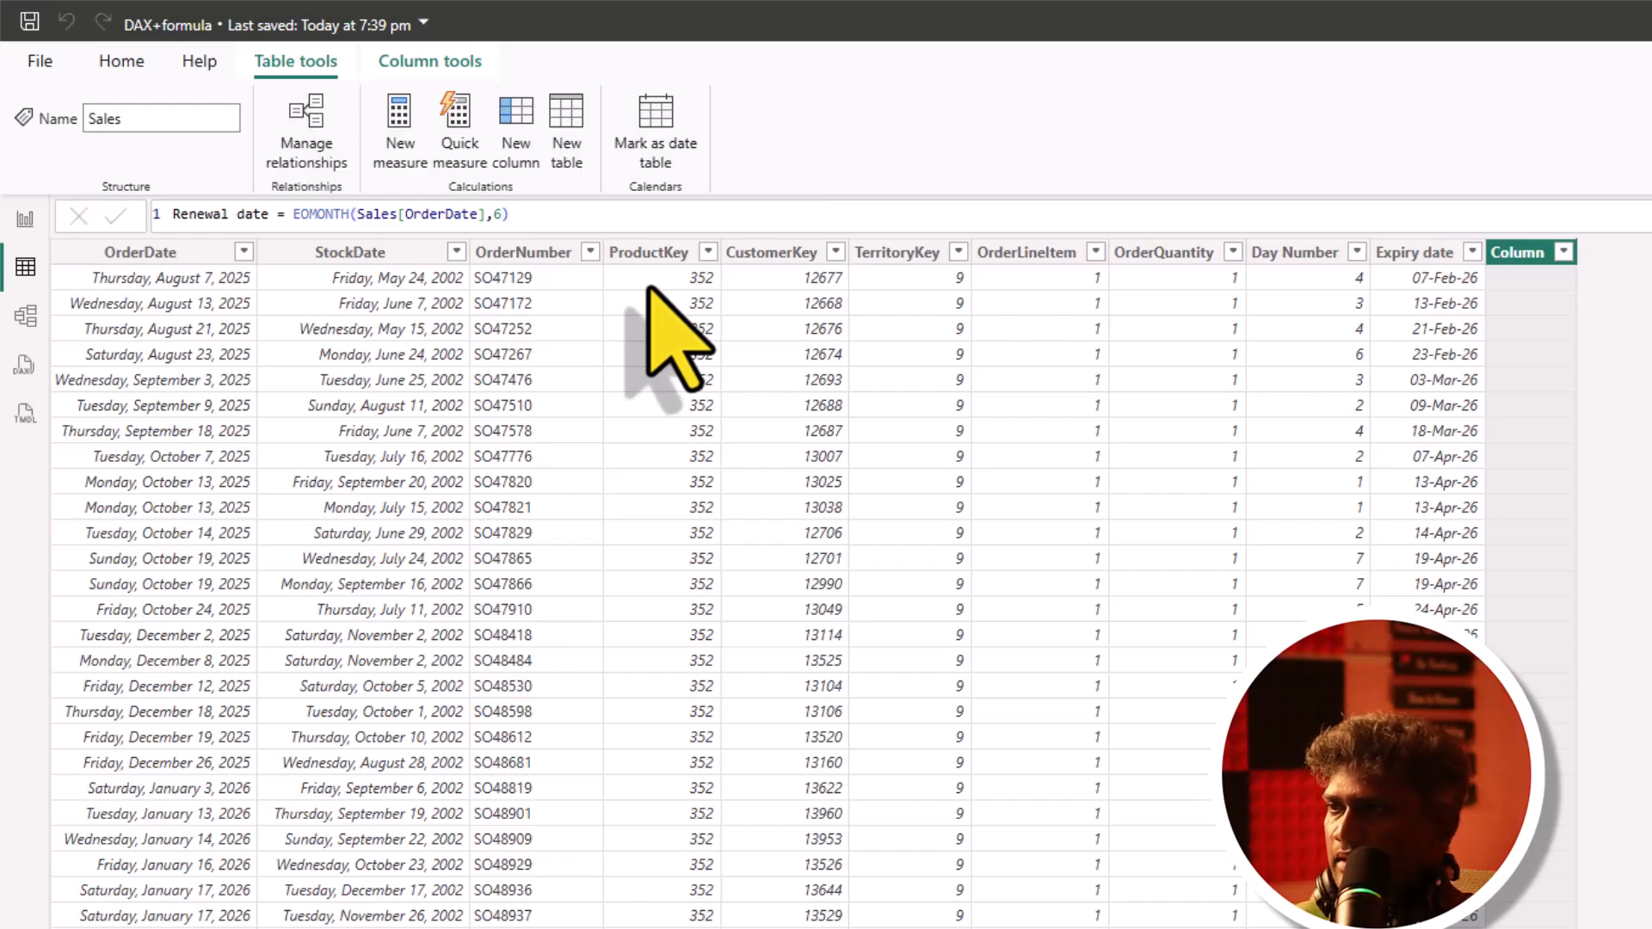
key("Return")
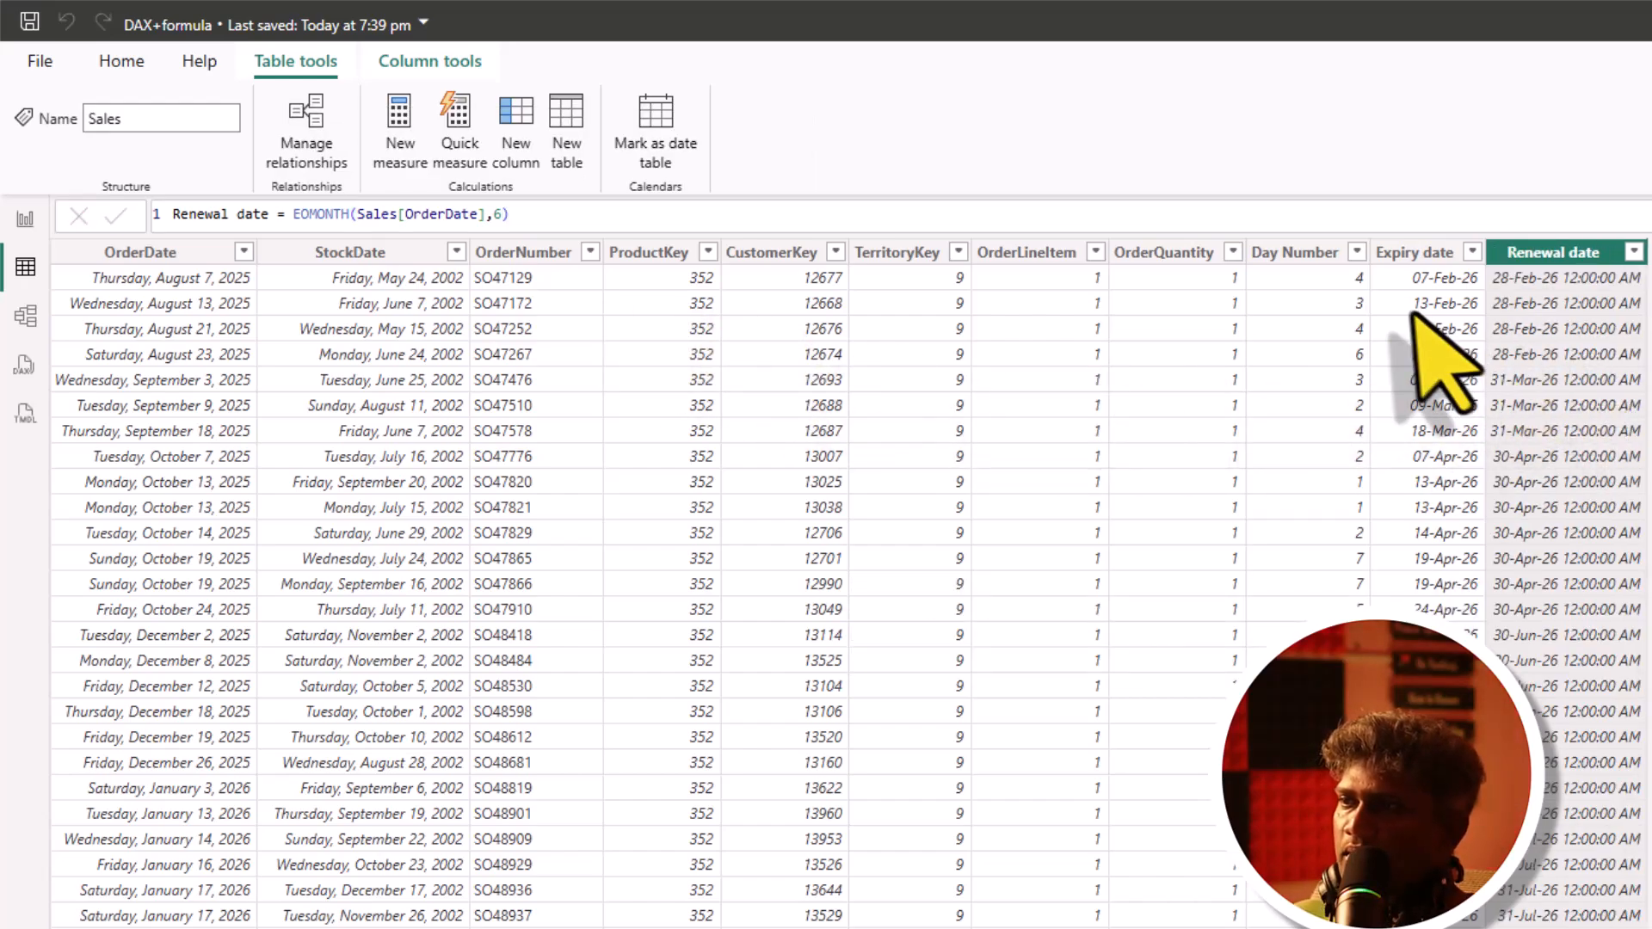
Select the Renewal date column in the Sales table and choose a date format for it
left_click(1436, 278)
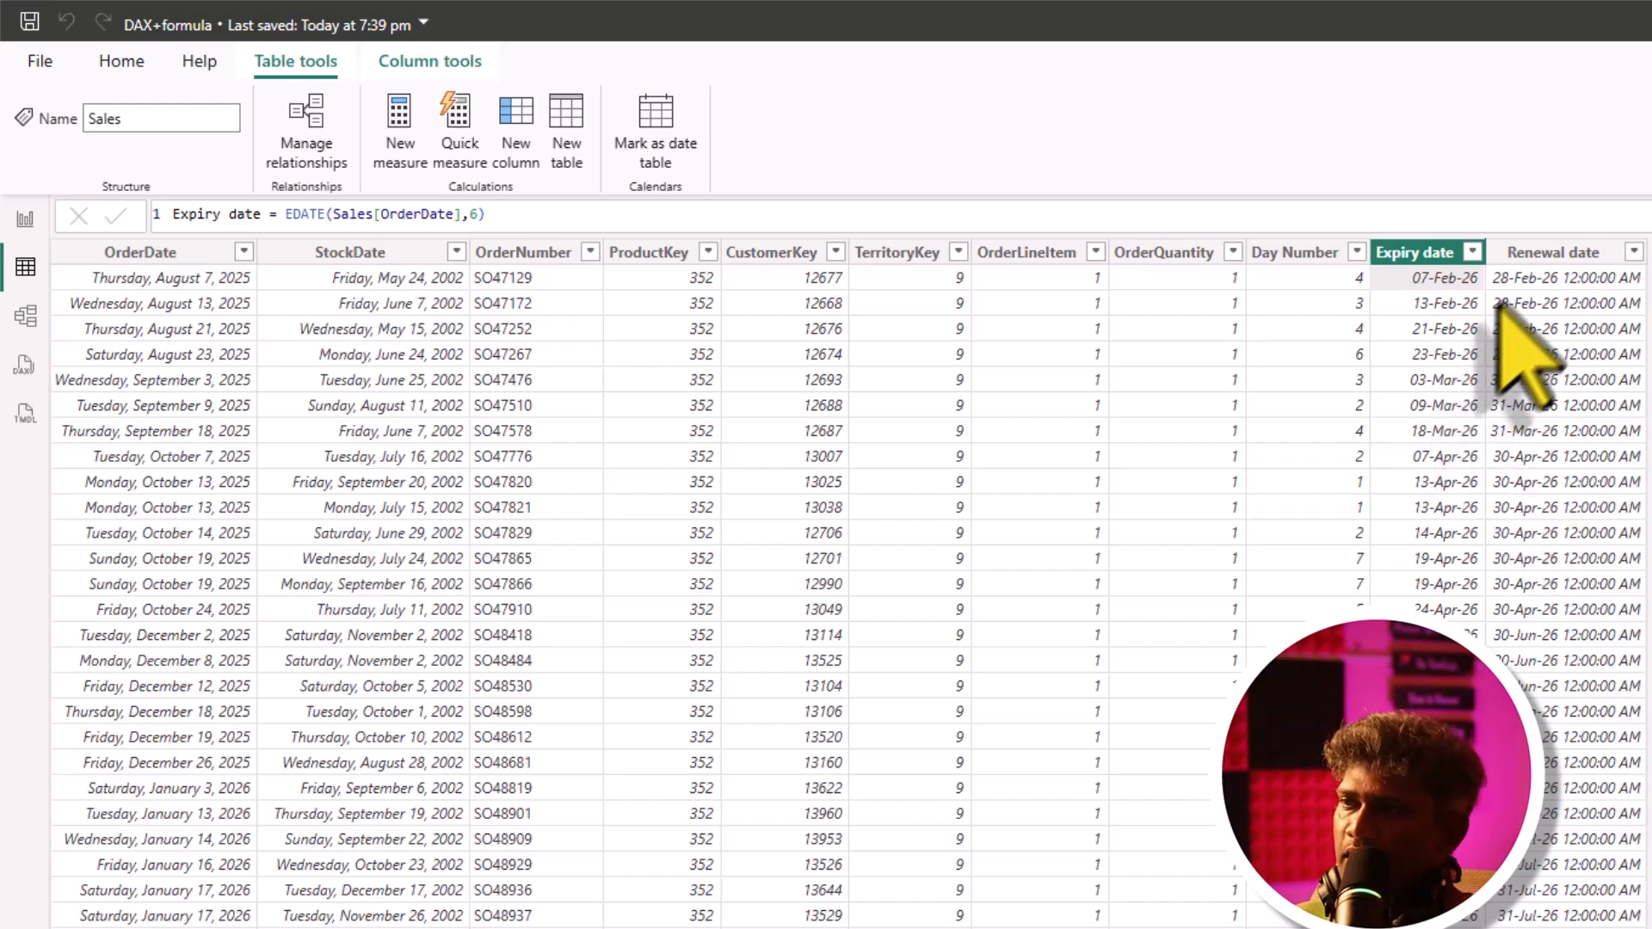
left_click(1556, 252)
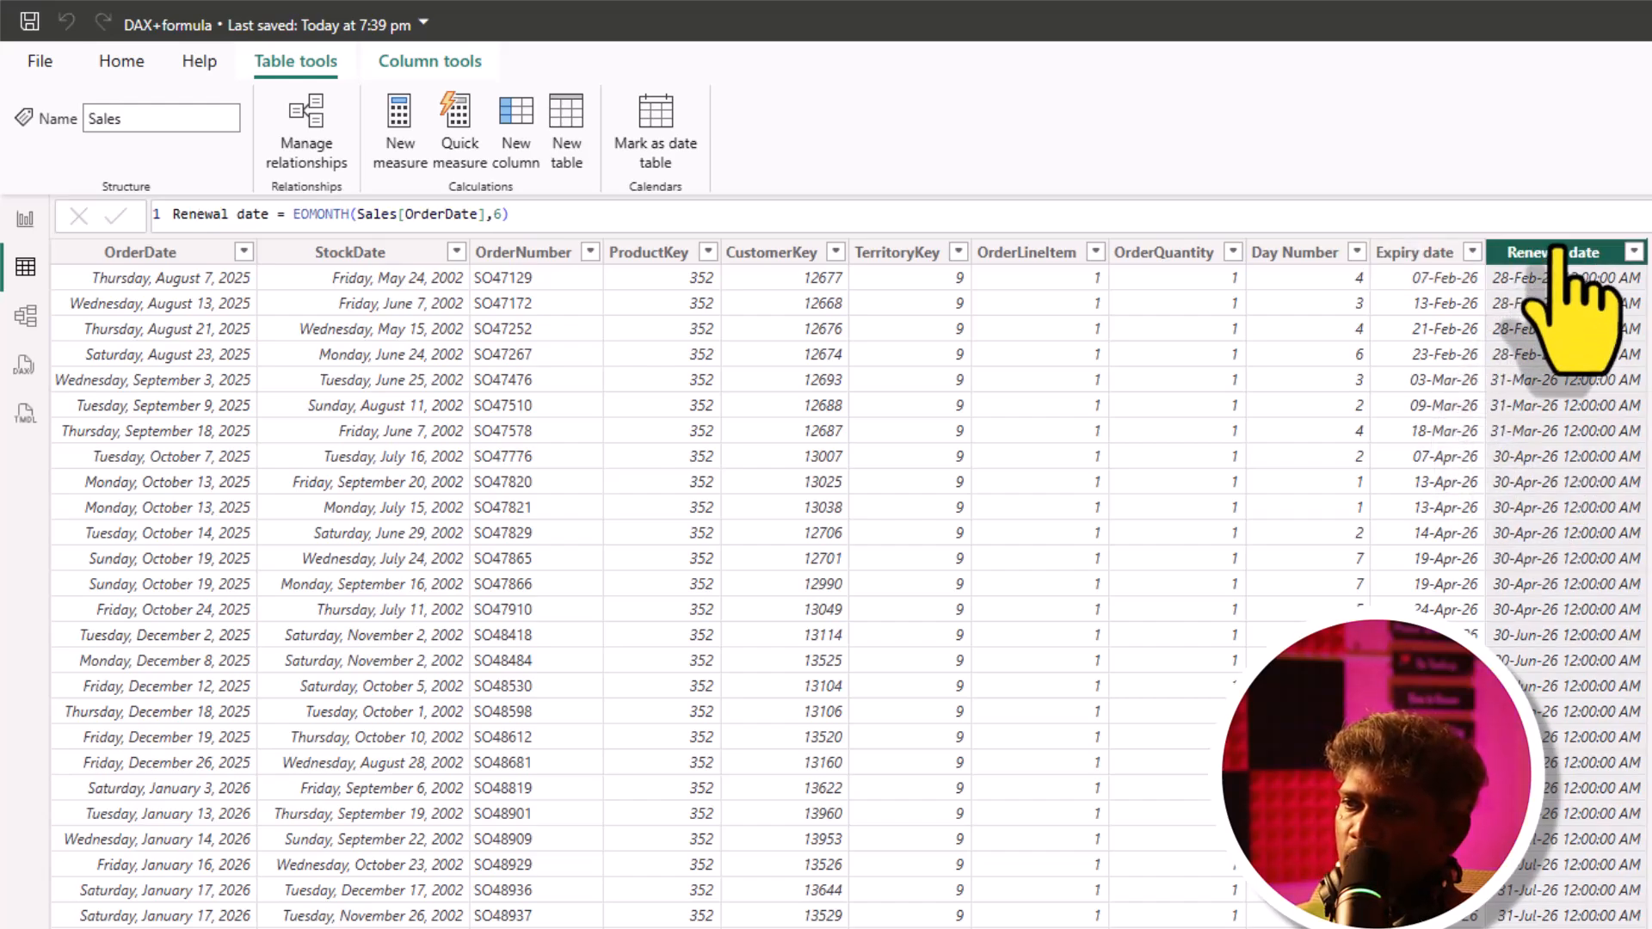
left_click(435, 62)
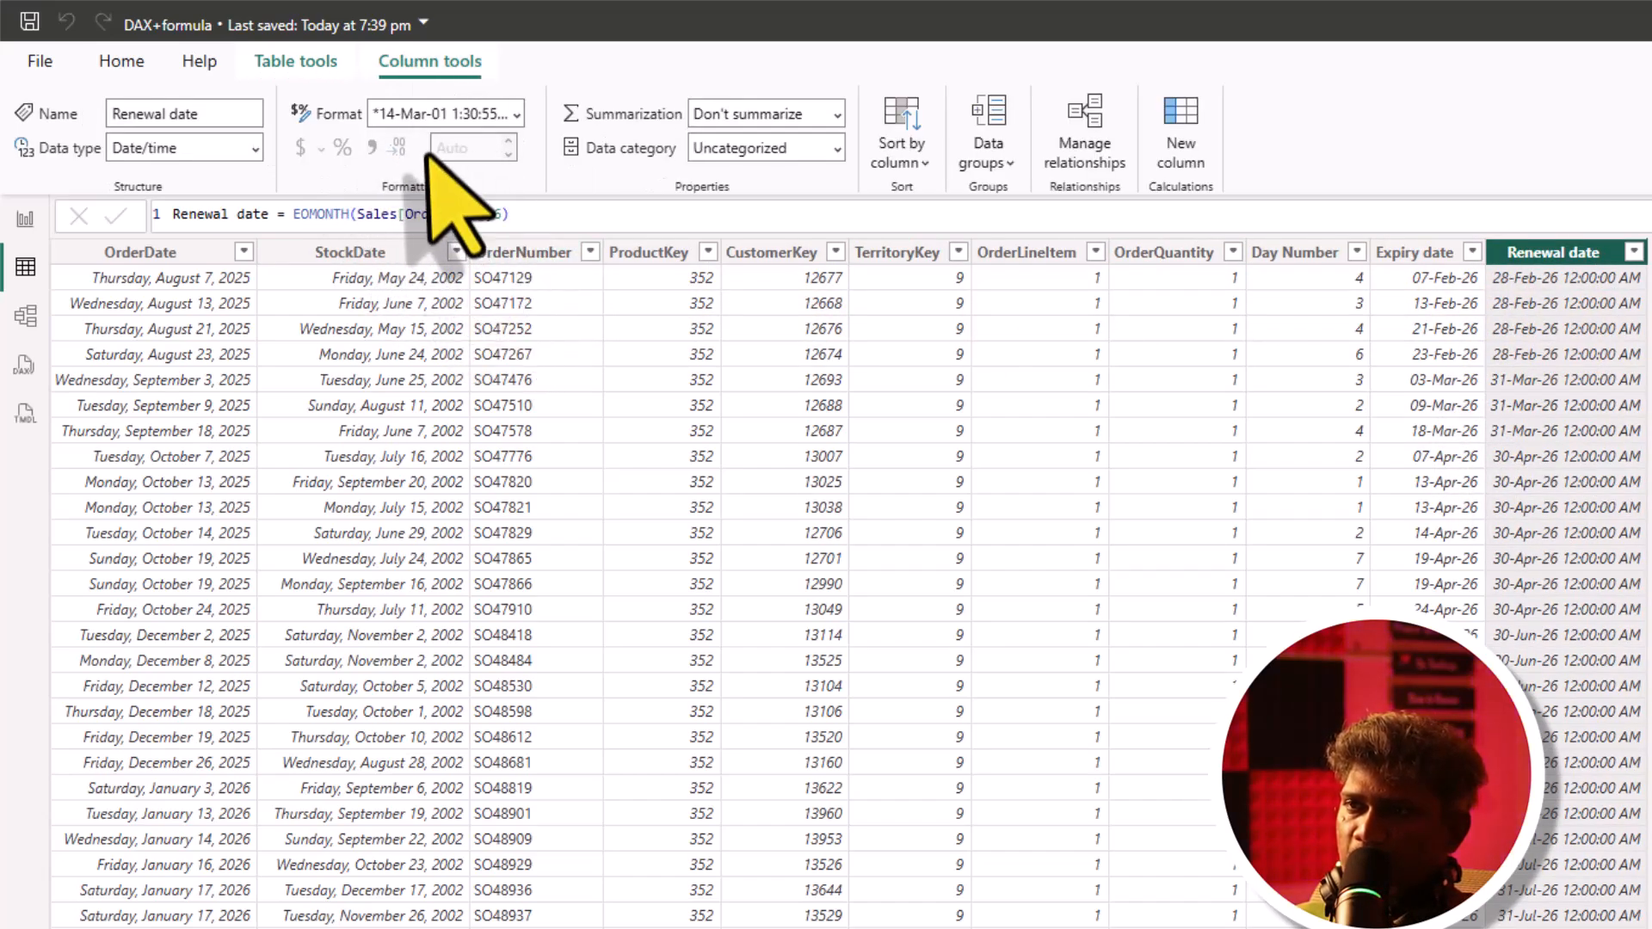
left_click(525, 116)
left_click(533, 177)
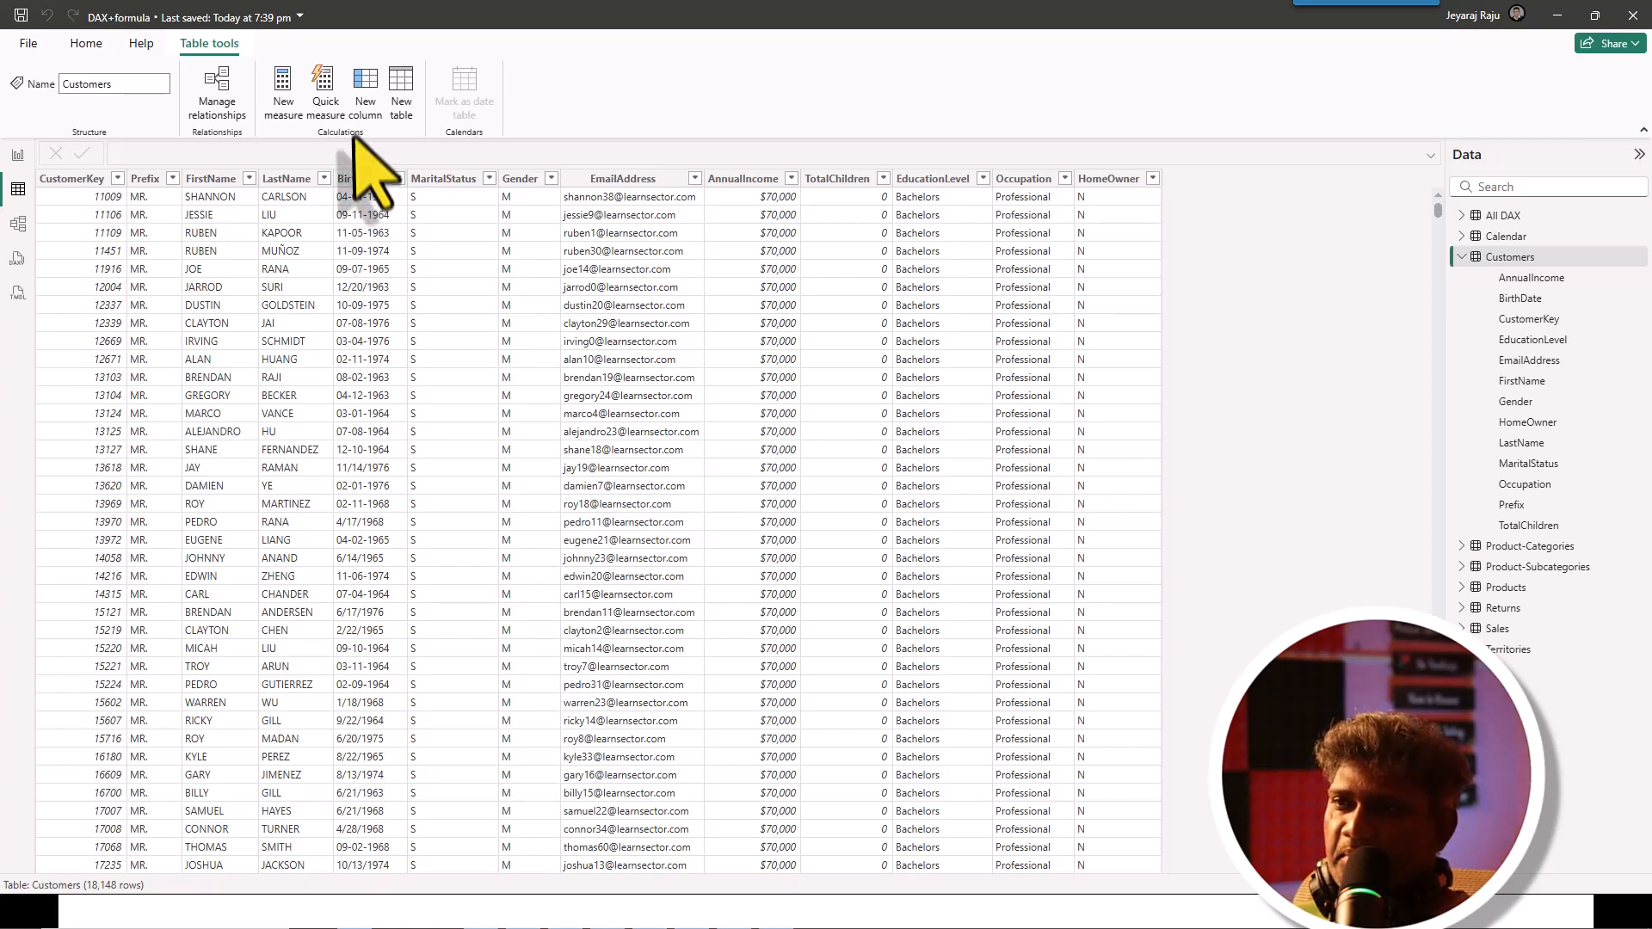
Add a calculated column to the Customers table and name it Age in its formula
left_click(368, 89)
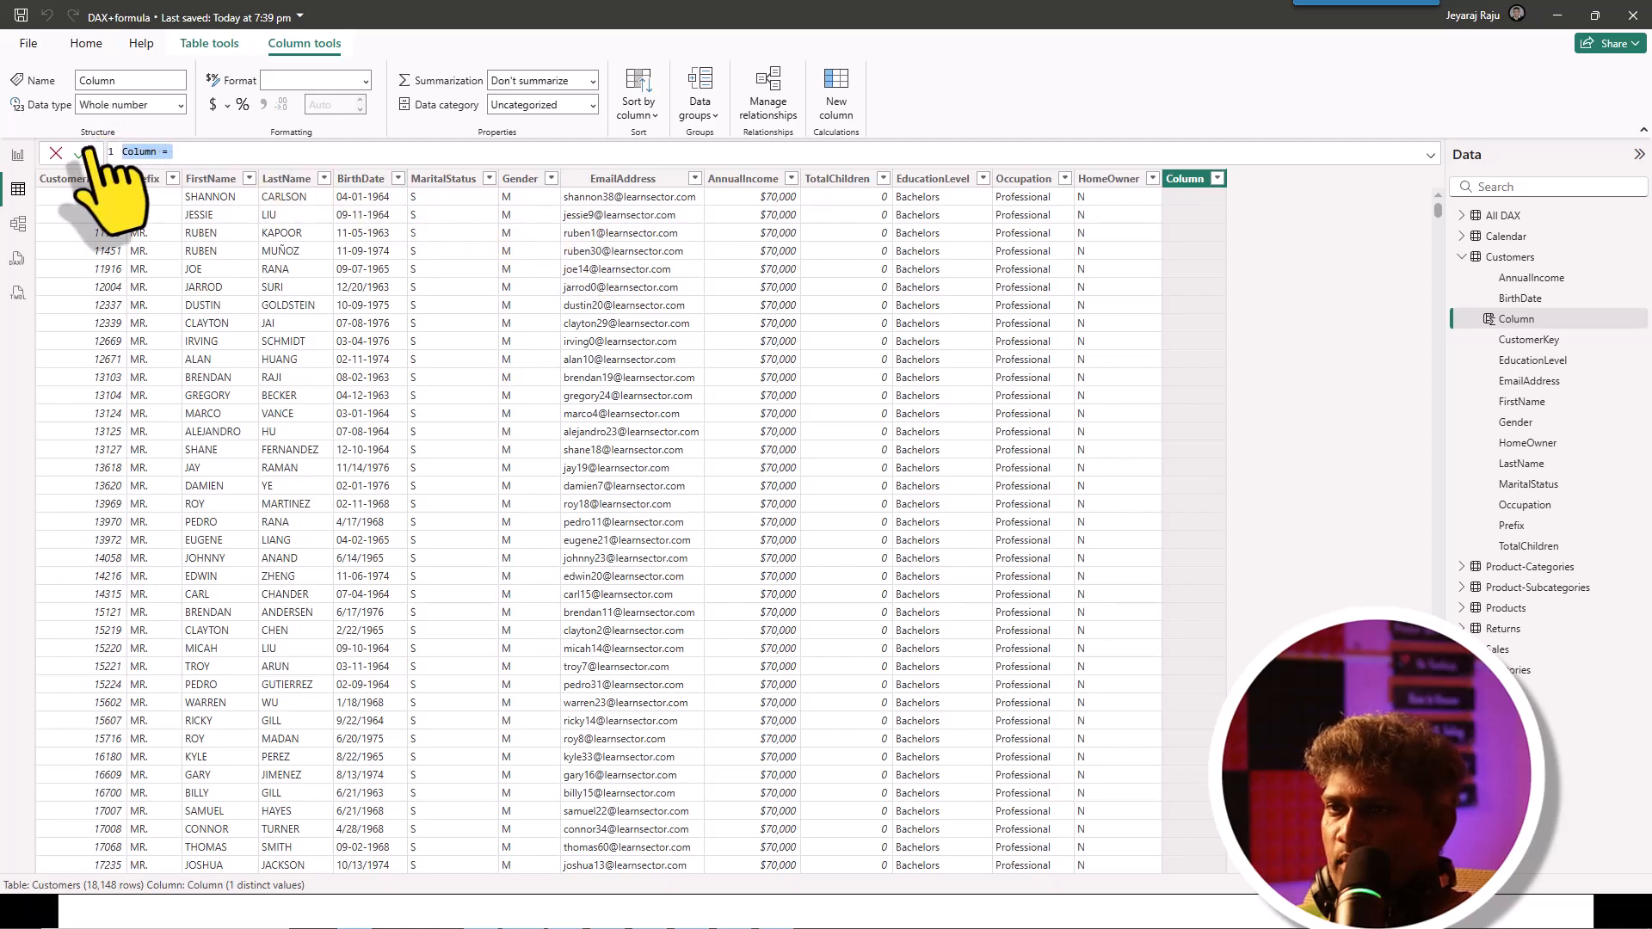
type("Ag")
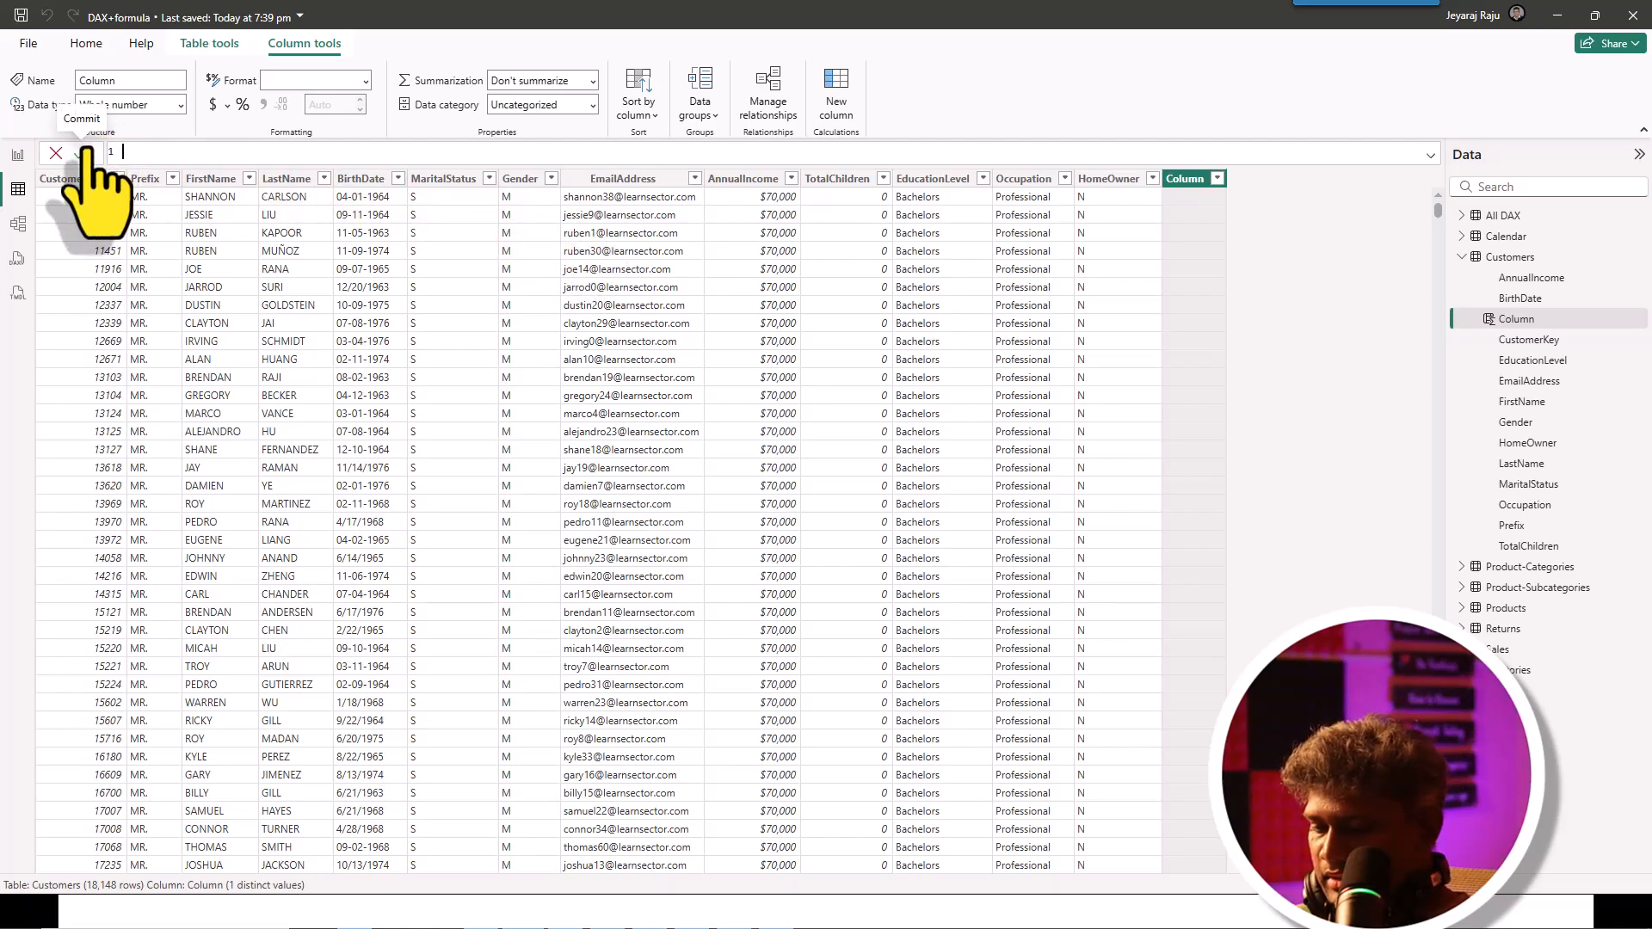
type("e =")
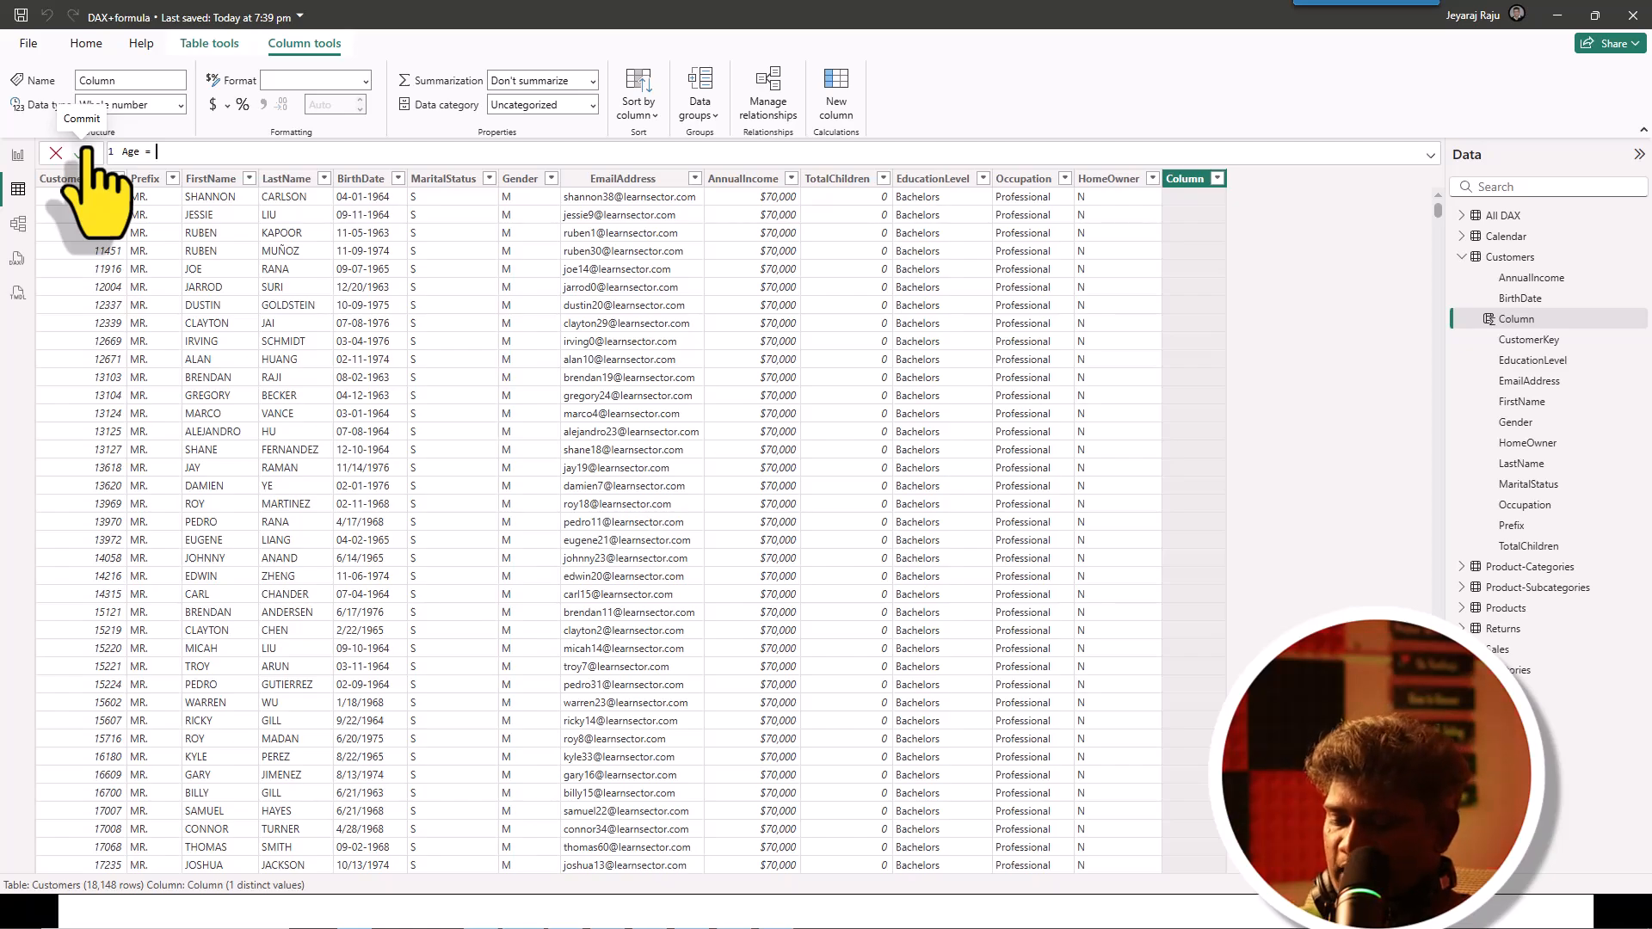
Start the Age column's expression with the DATEDIFF function
type("di")
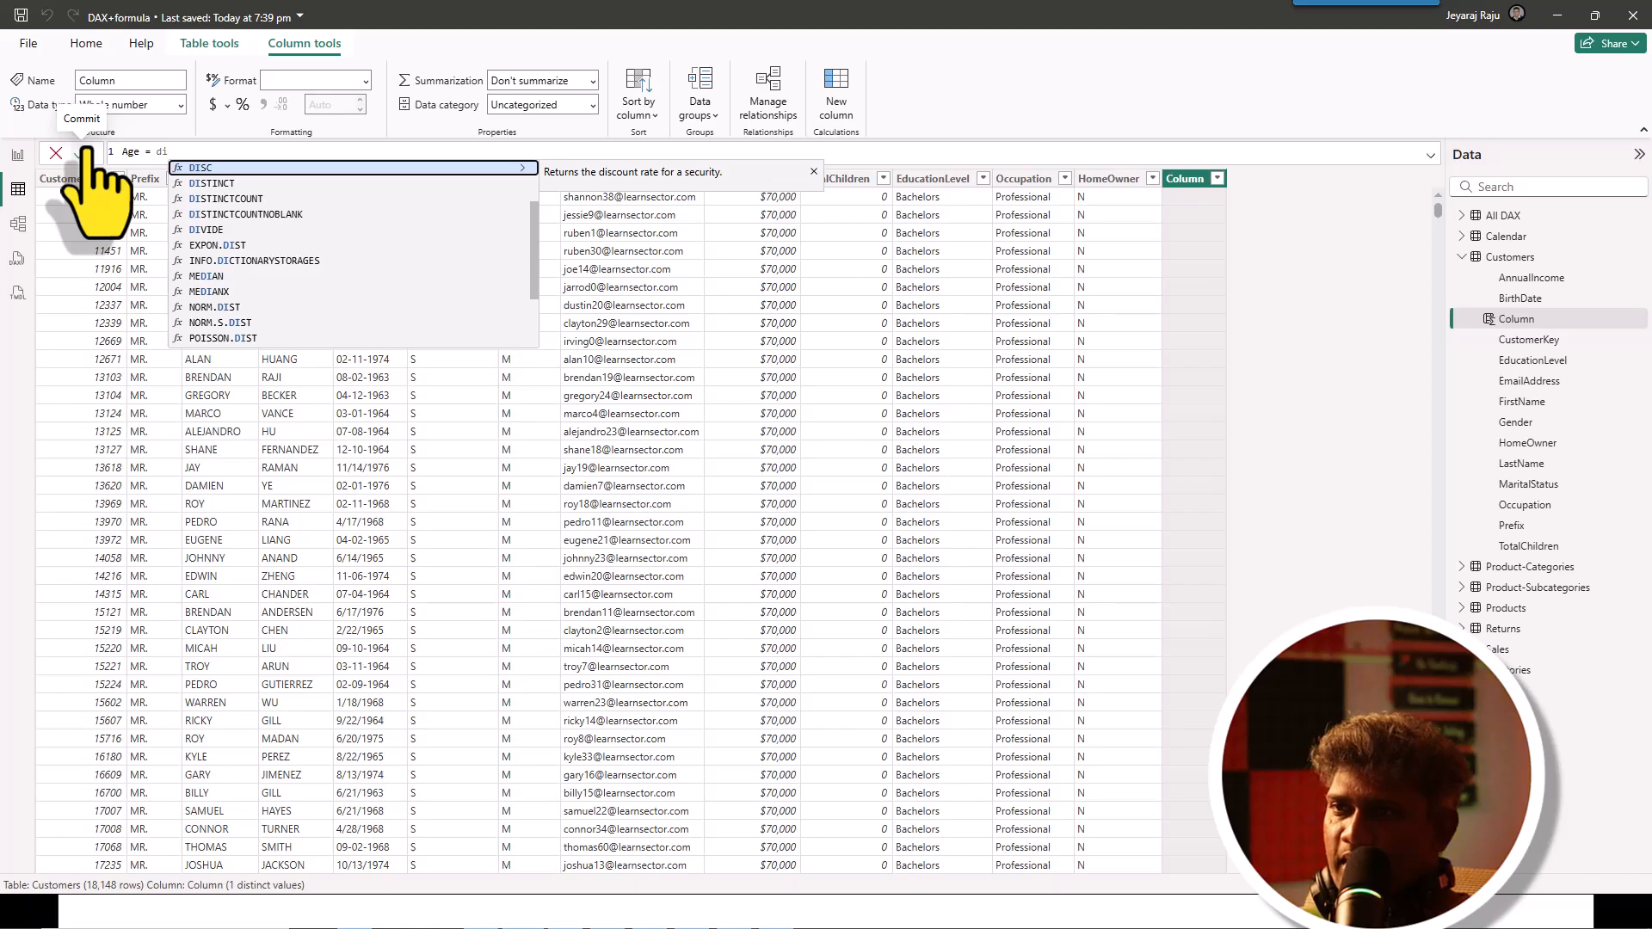
key("BackSpace")
key("BackSpace")
type("da")
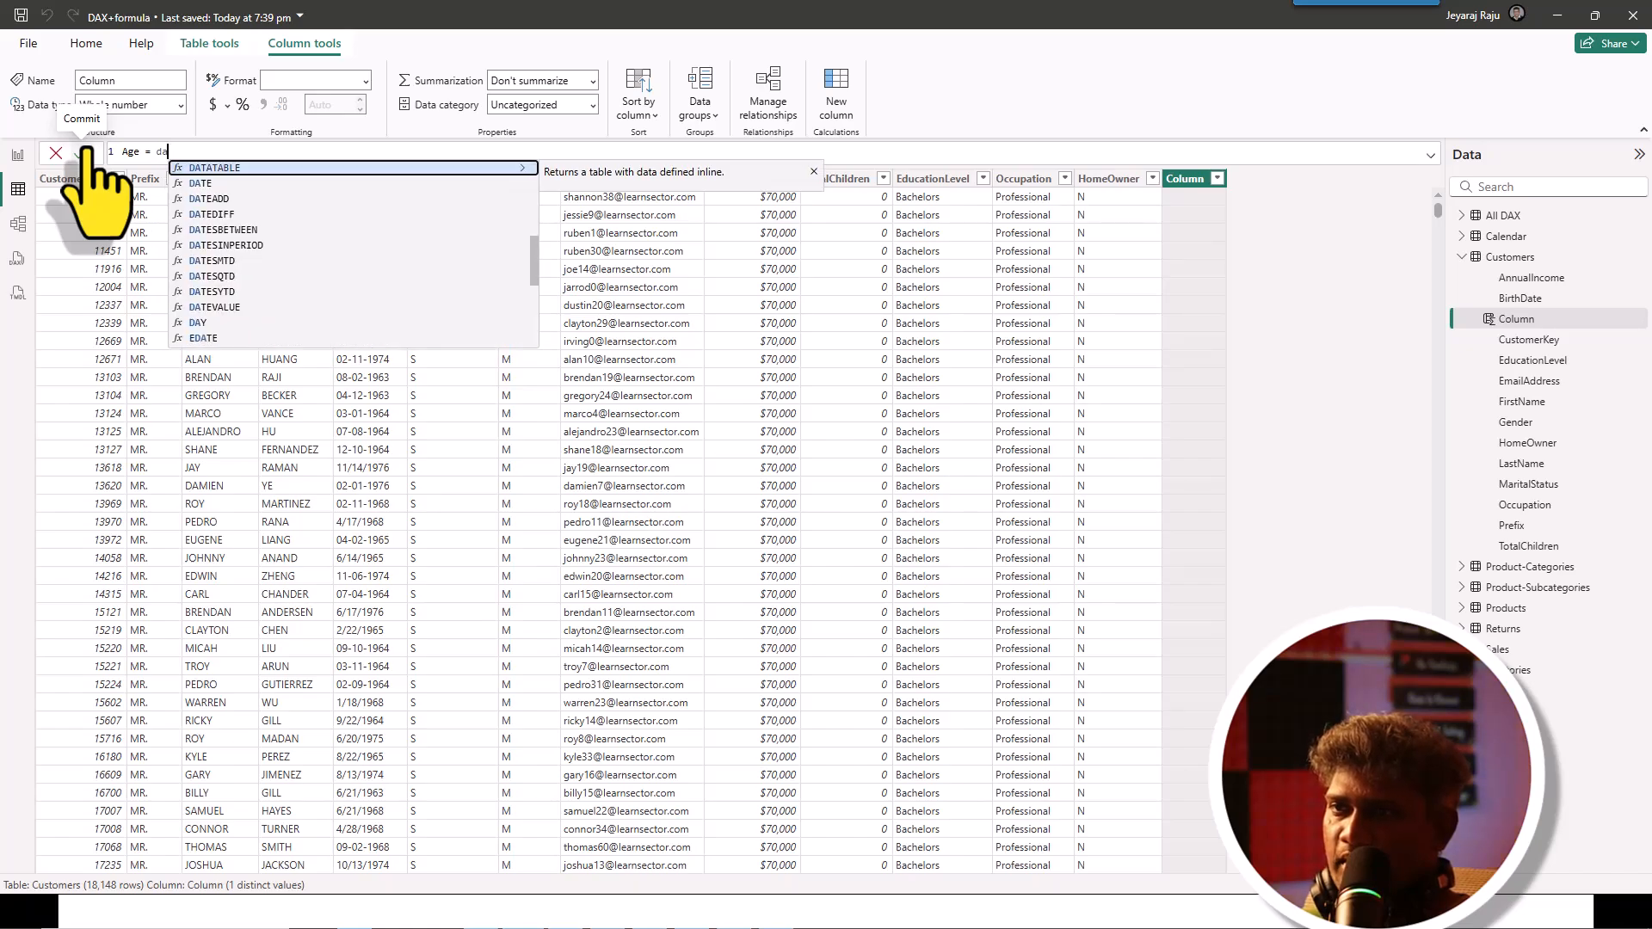
type("tei")
key("BackSpace")
key("BackSpace")
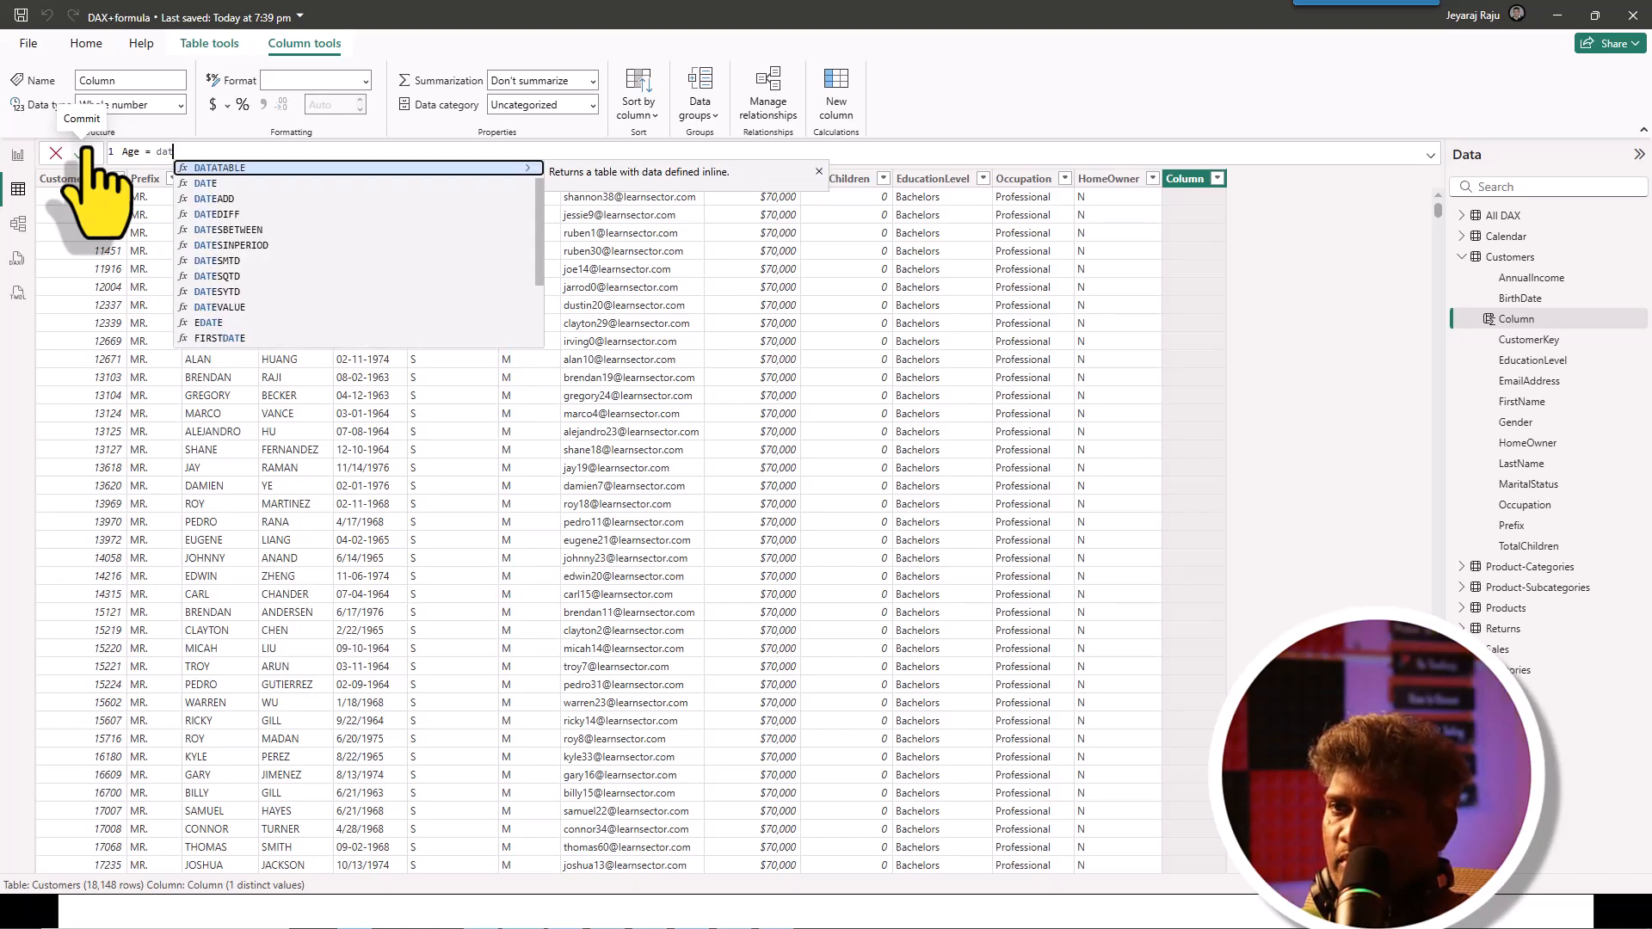
key("Down")
key("Down")
key("Down")
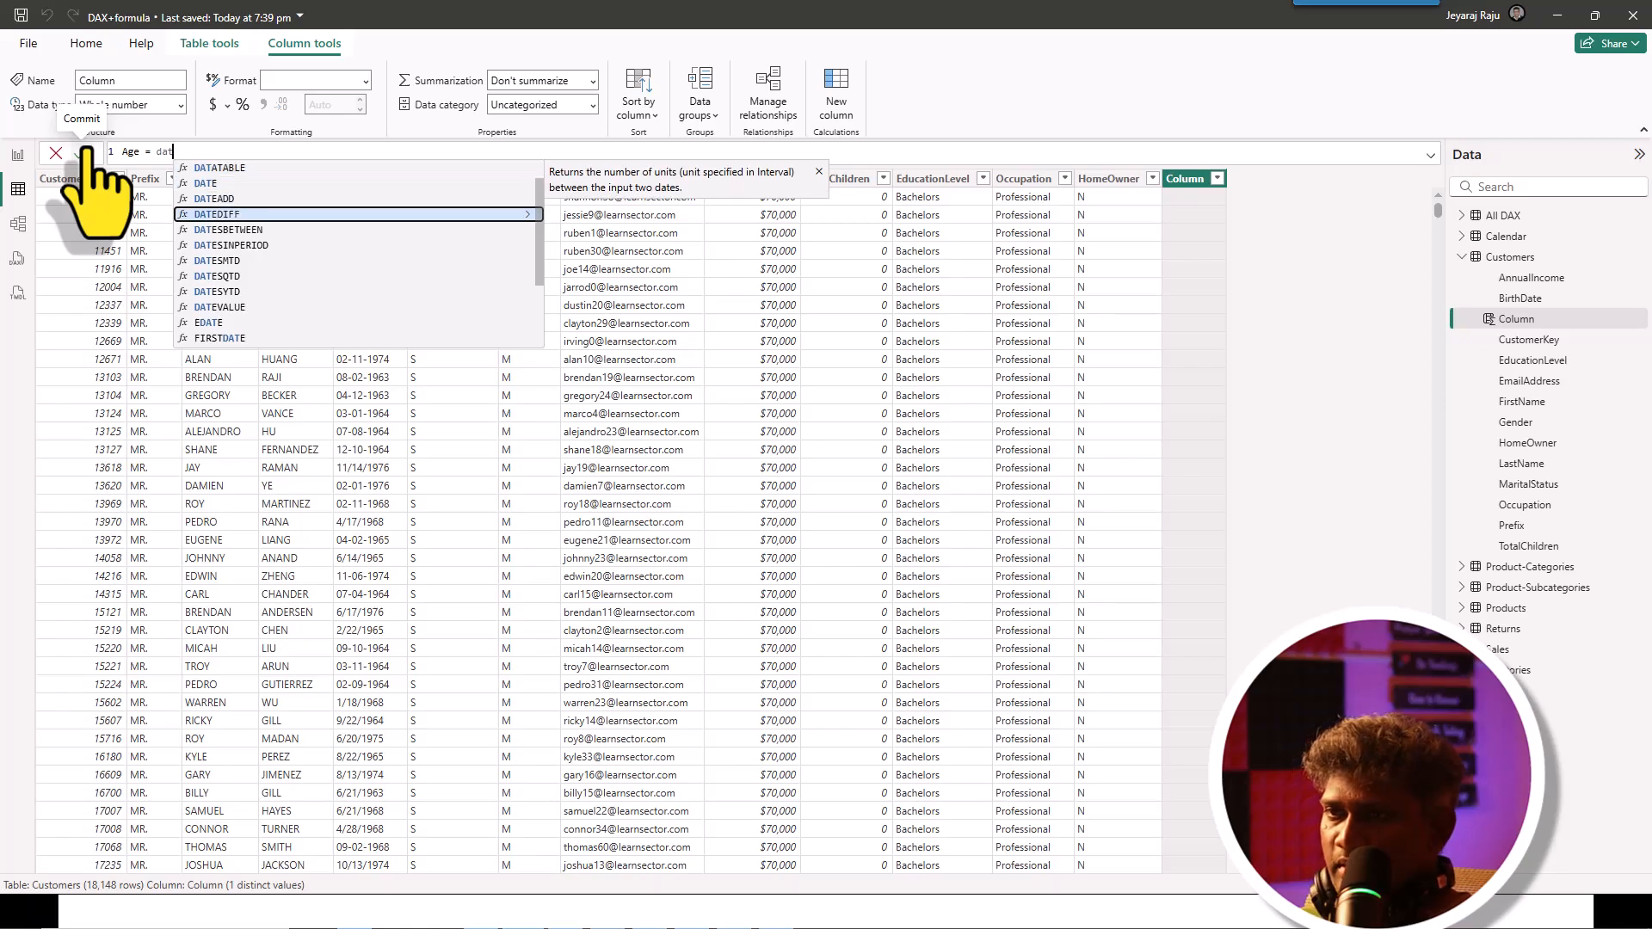
key("Tab")
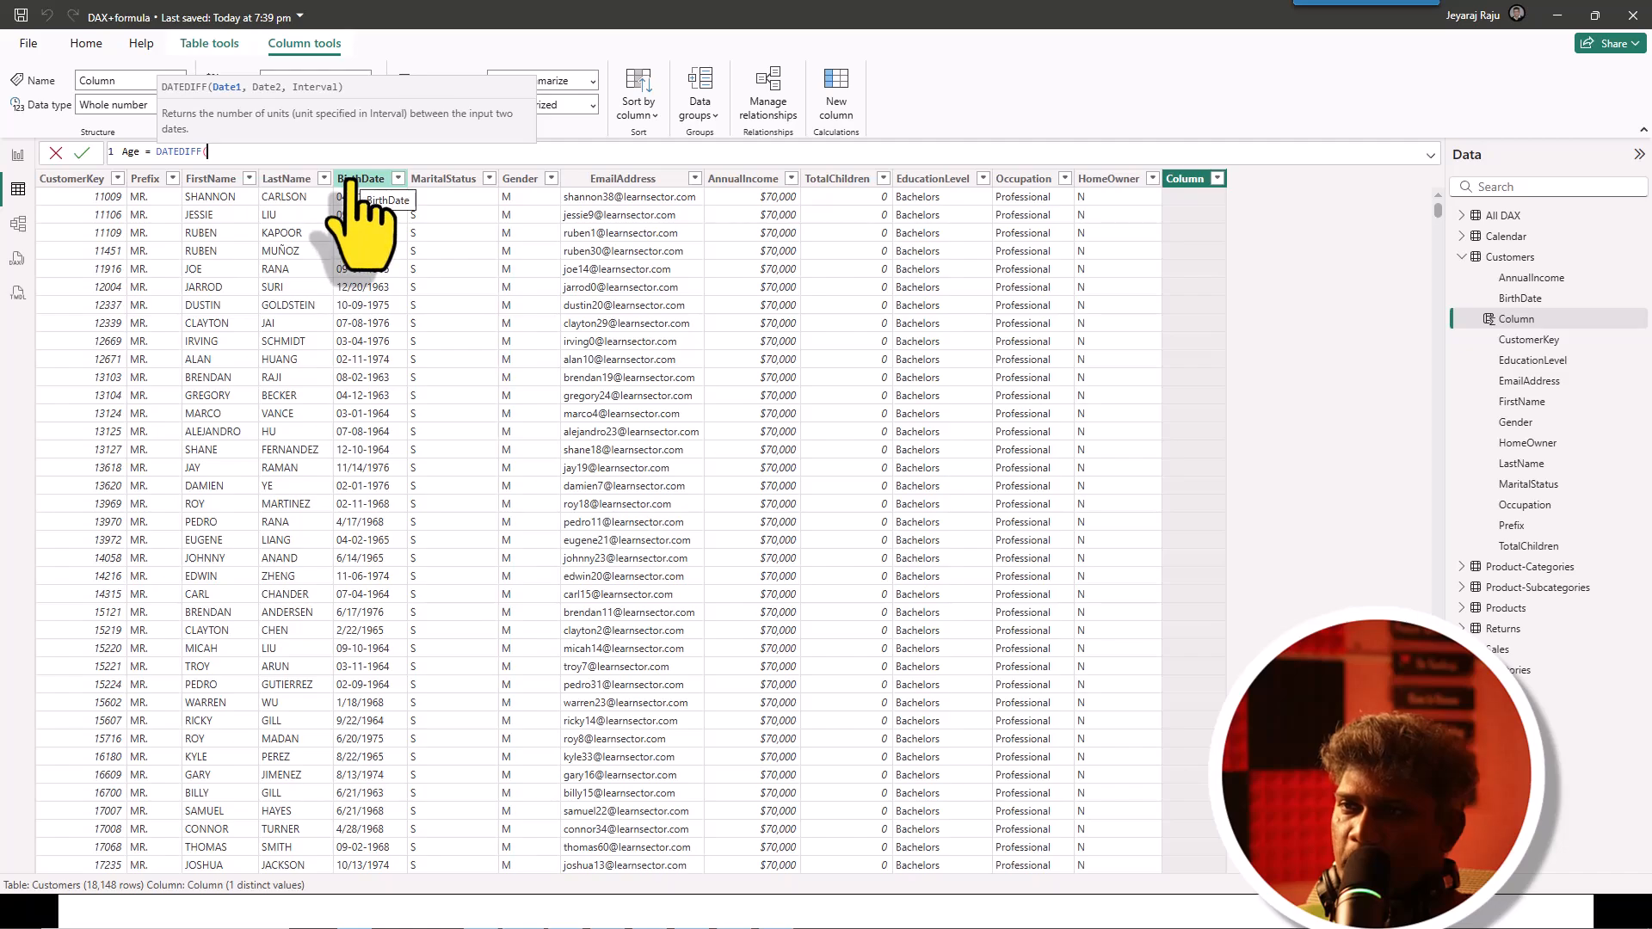
Enter Customers[BirthDate] as the first date and TODAY() as the second date of the DATEDIFF function
type("birt")
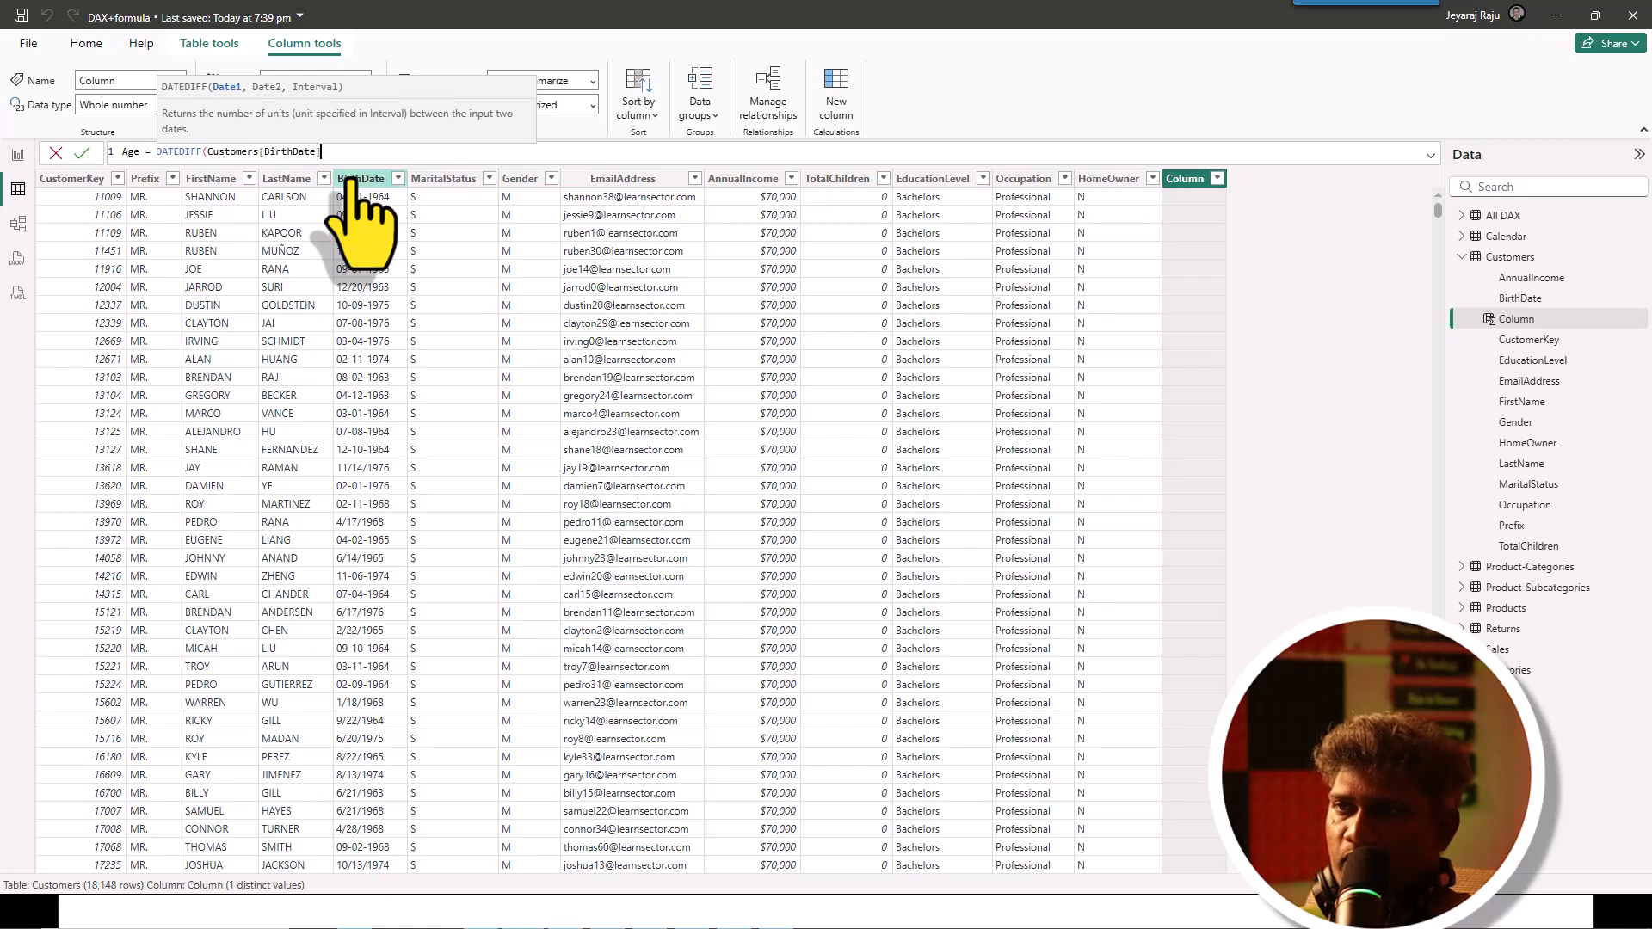
left_click(353, 170)
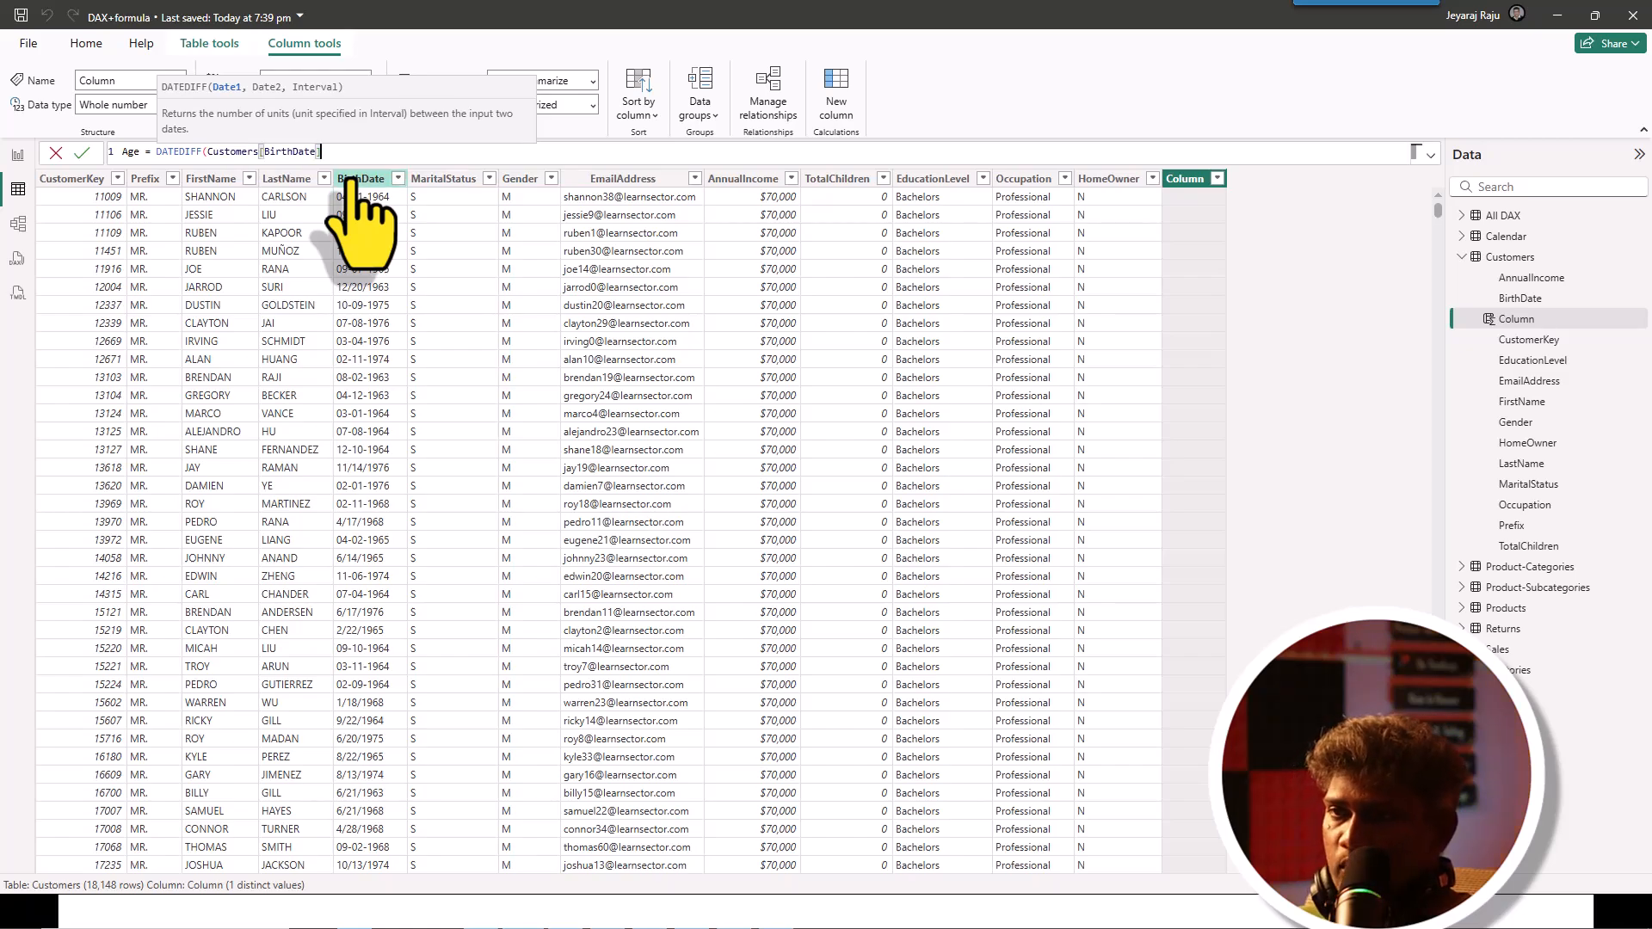
type(",")
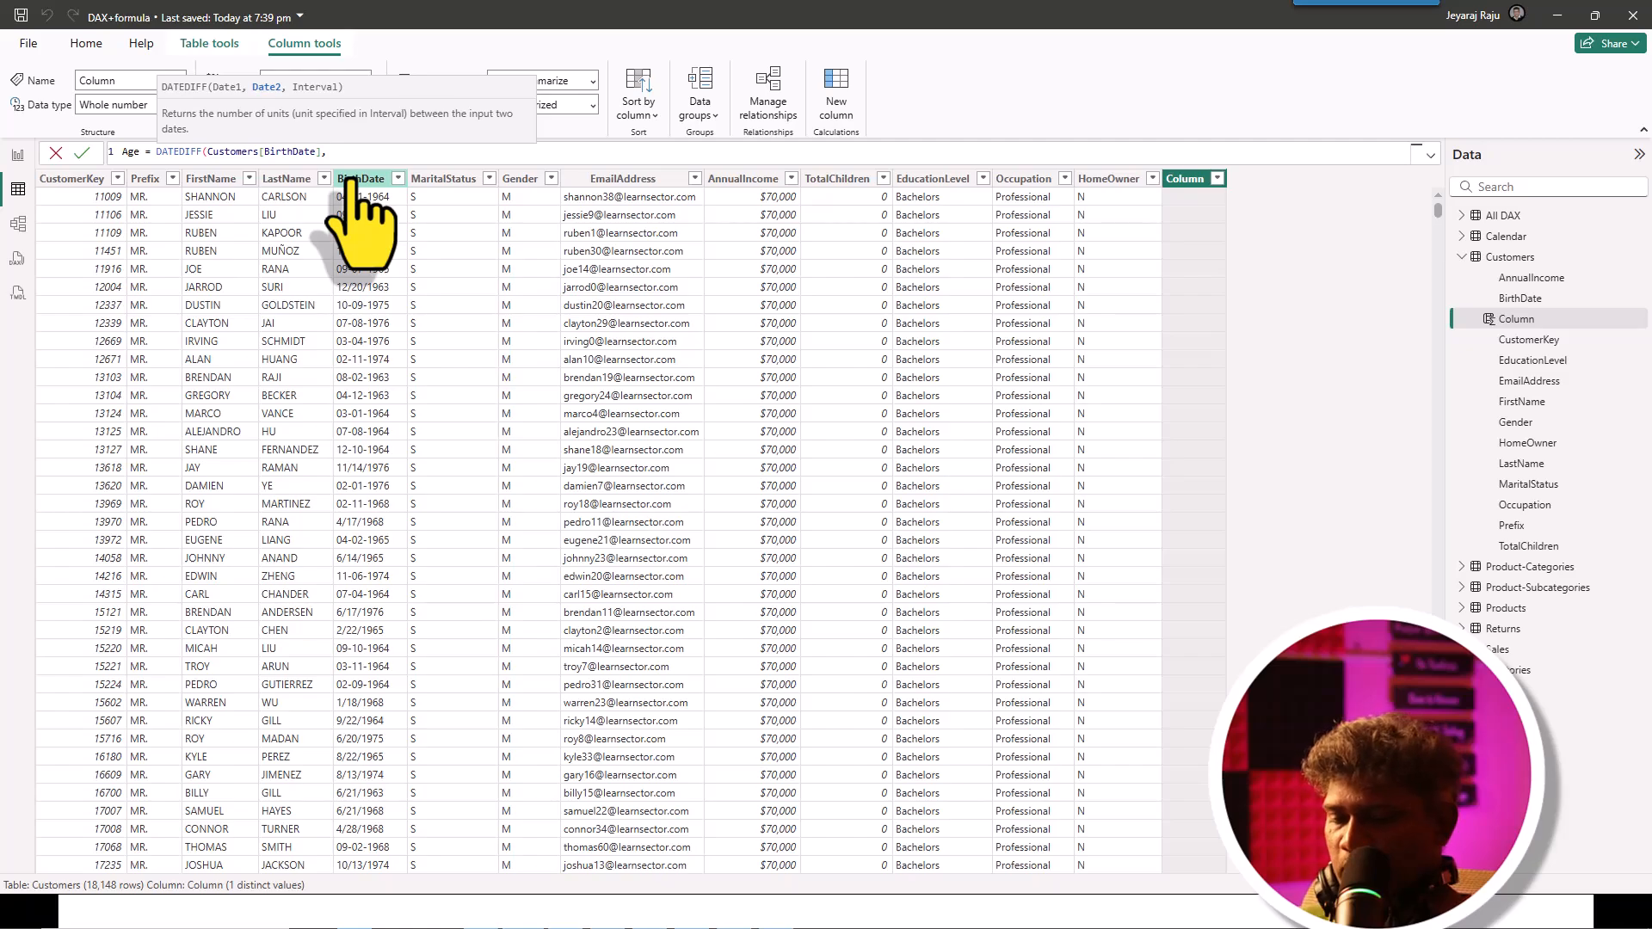
type("to")
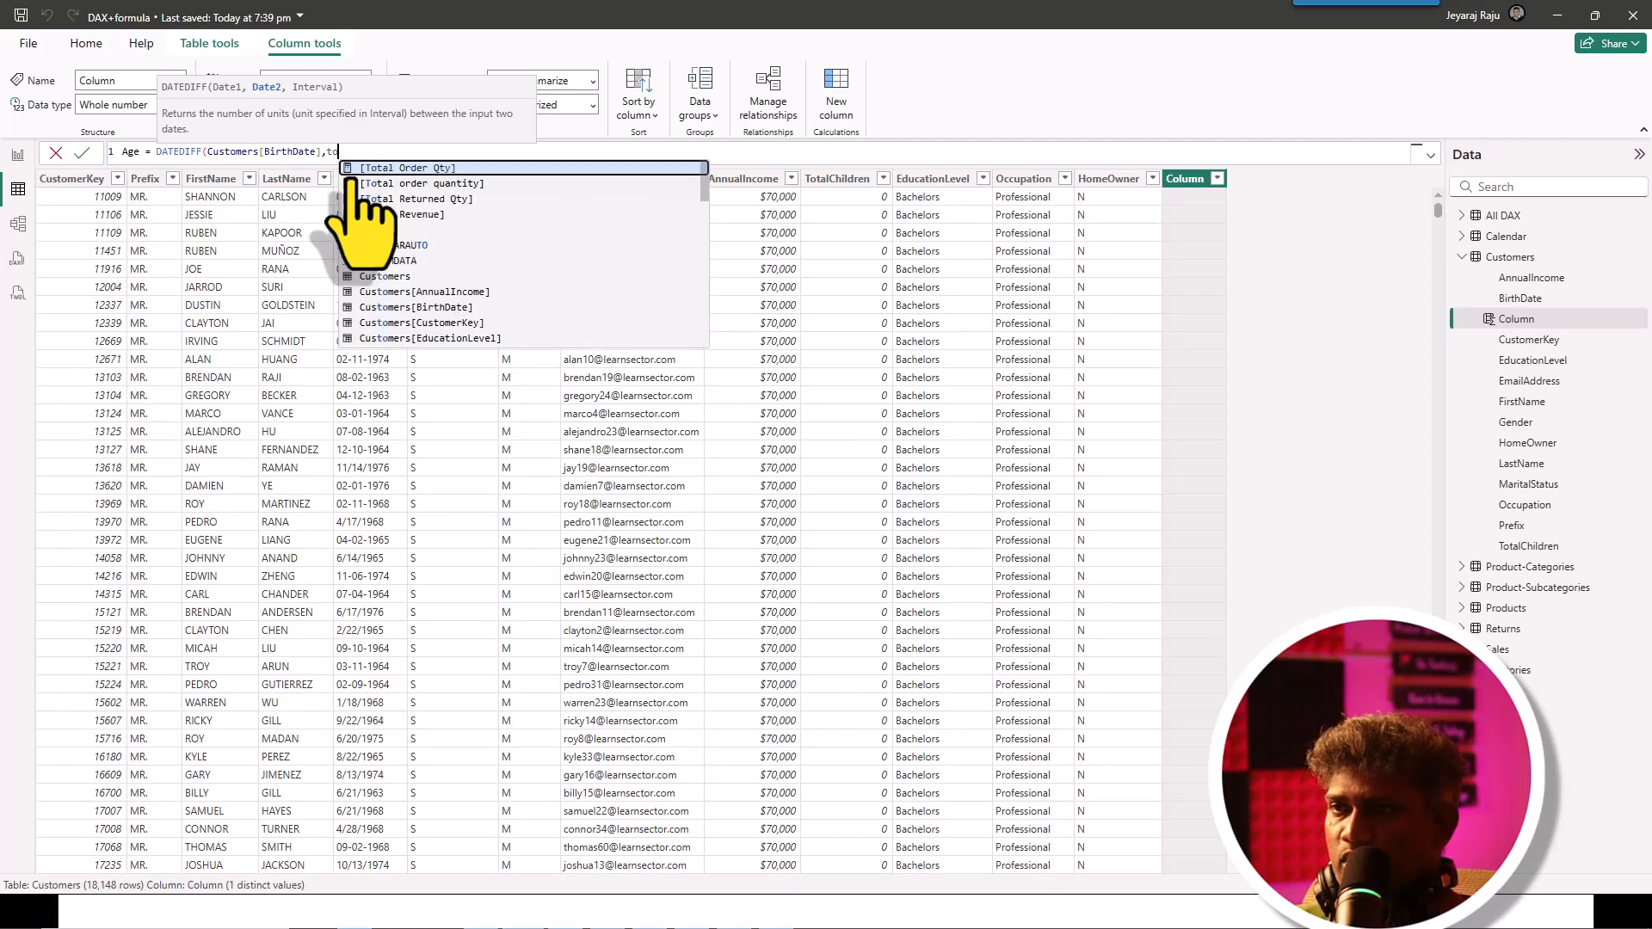
type("da")
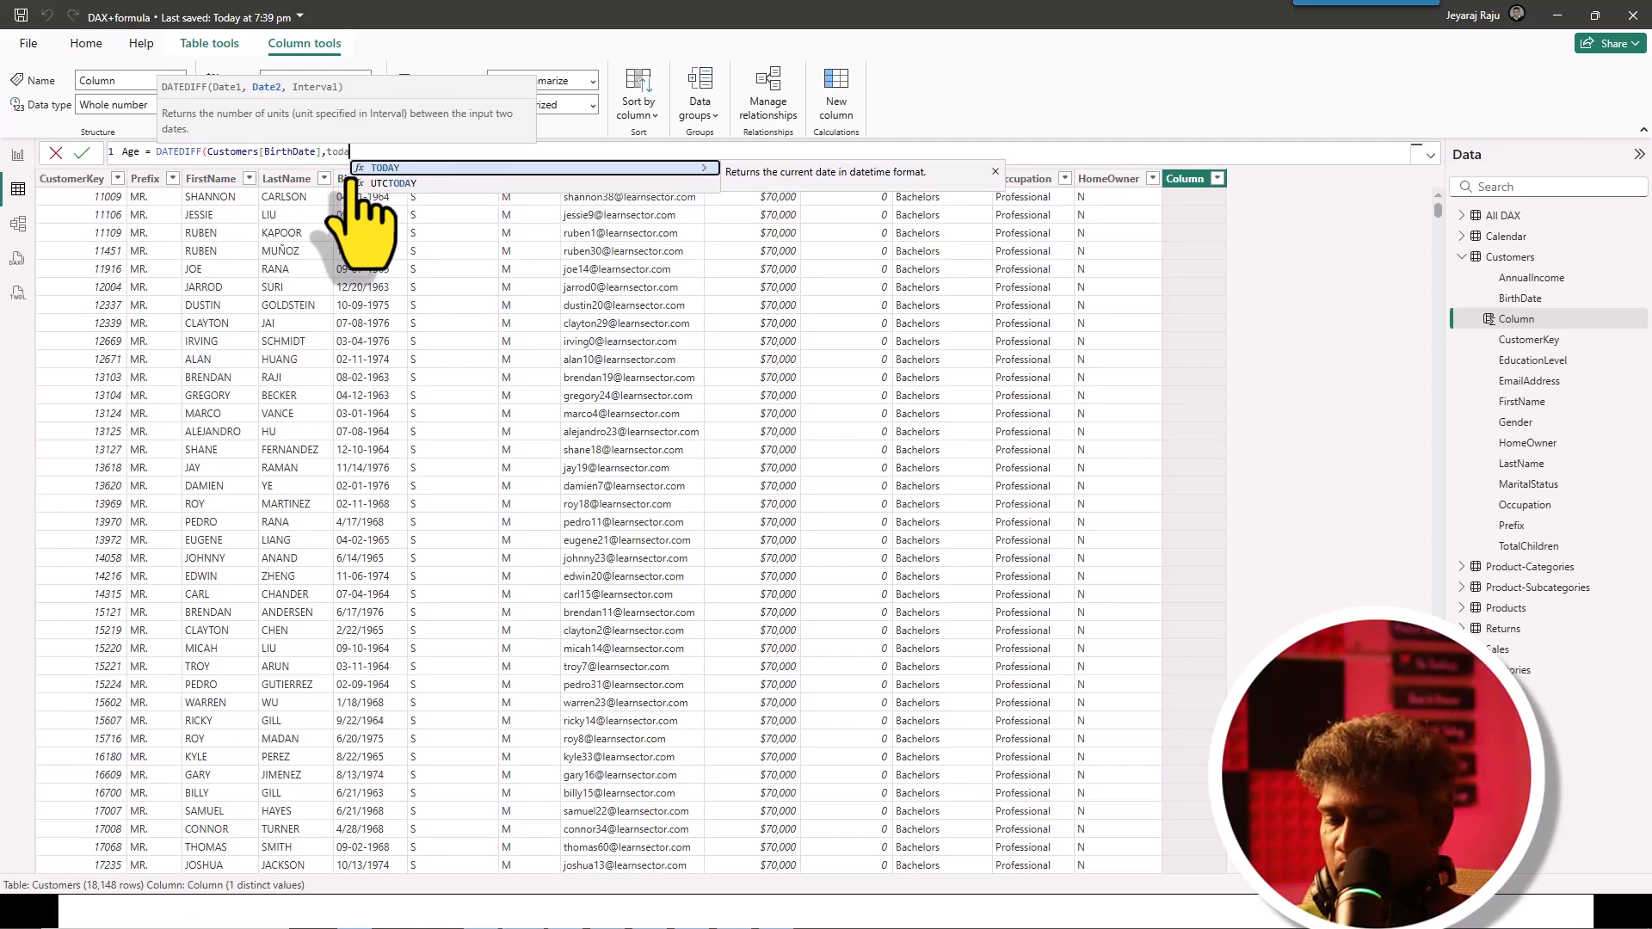
key("Tab")
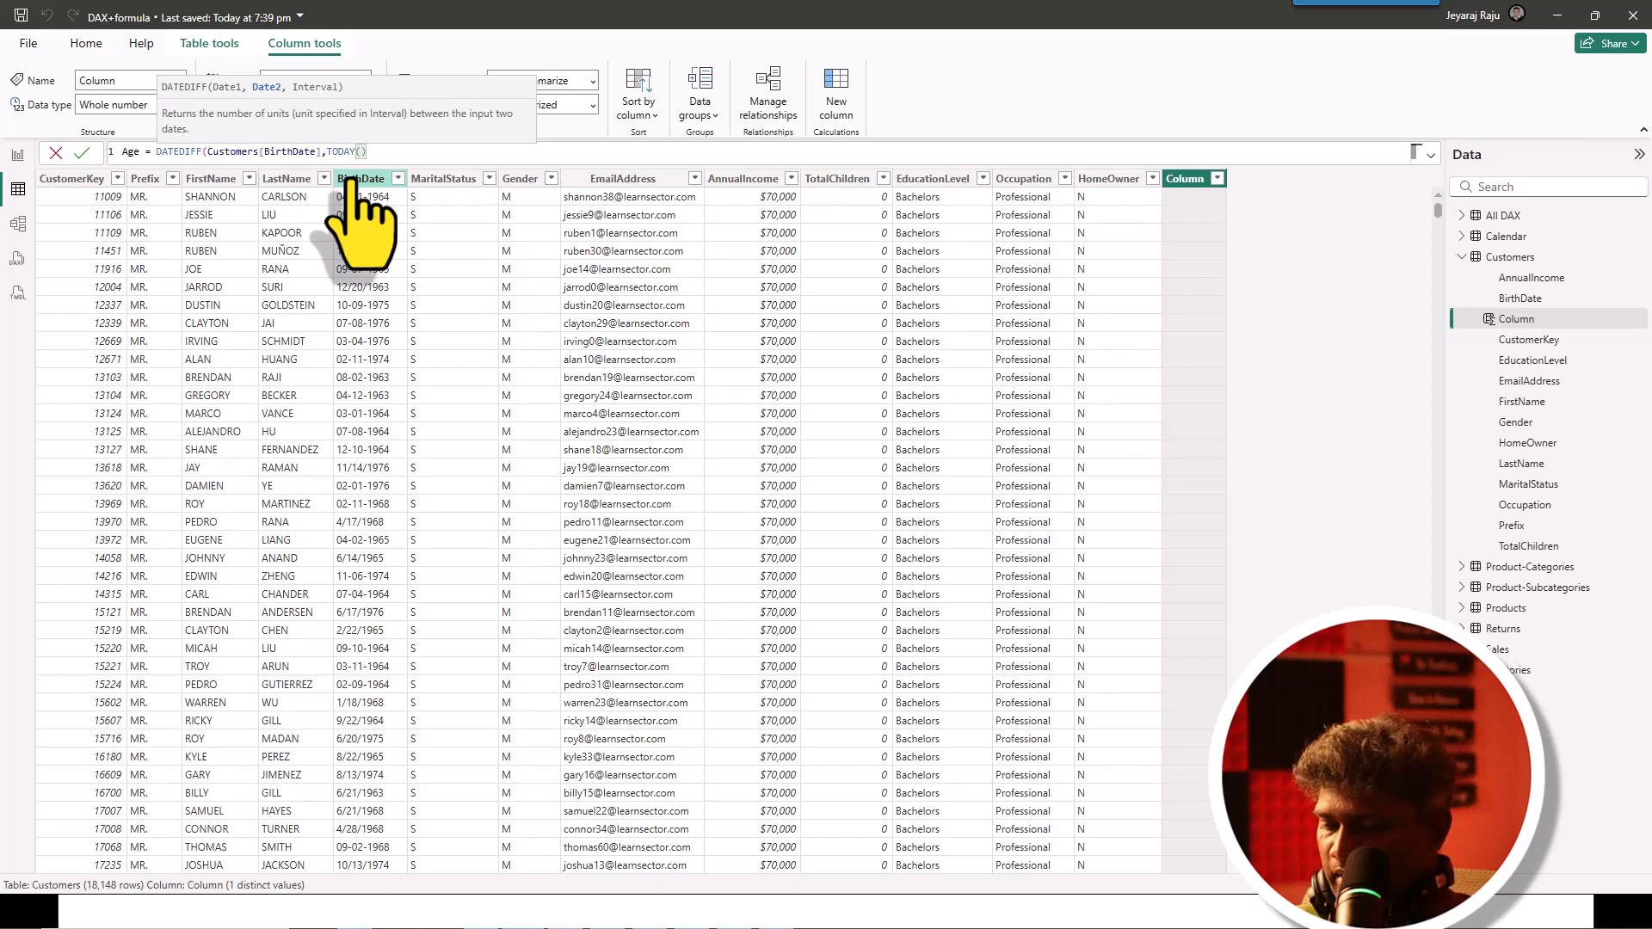
Set the DATEDIFF interval to YEAR, close the Age formula and commit it
type(",")
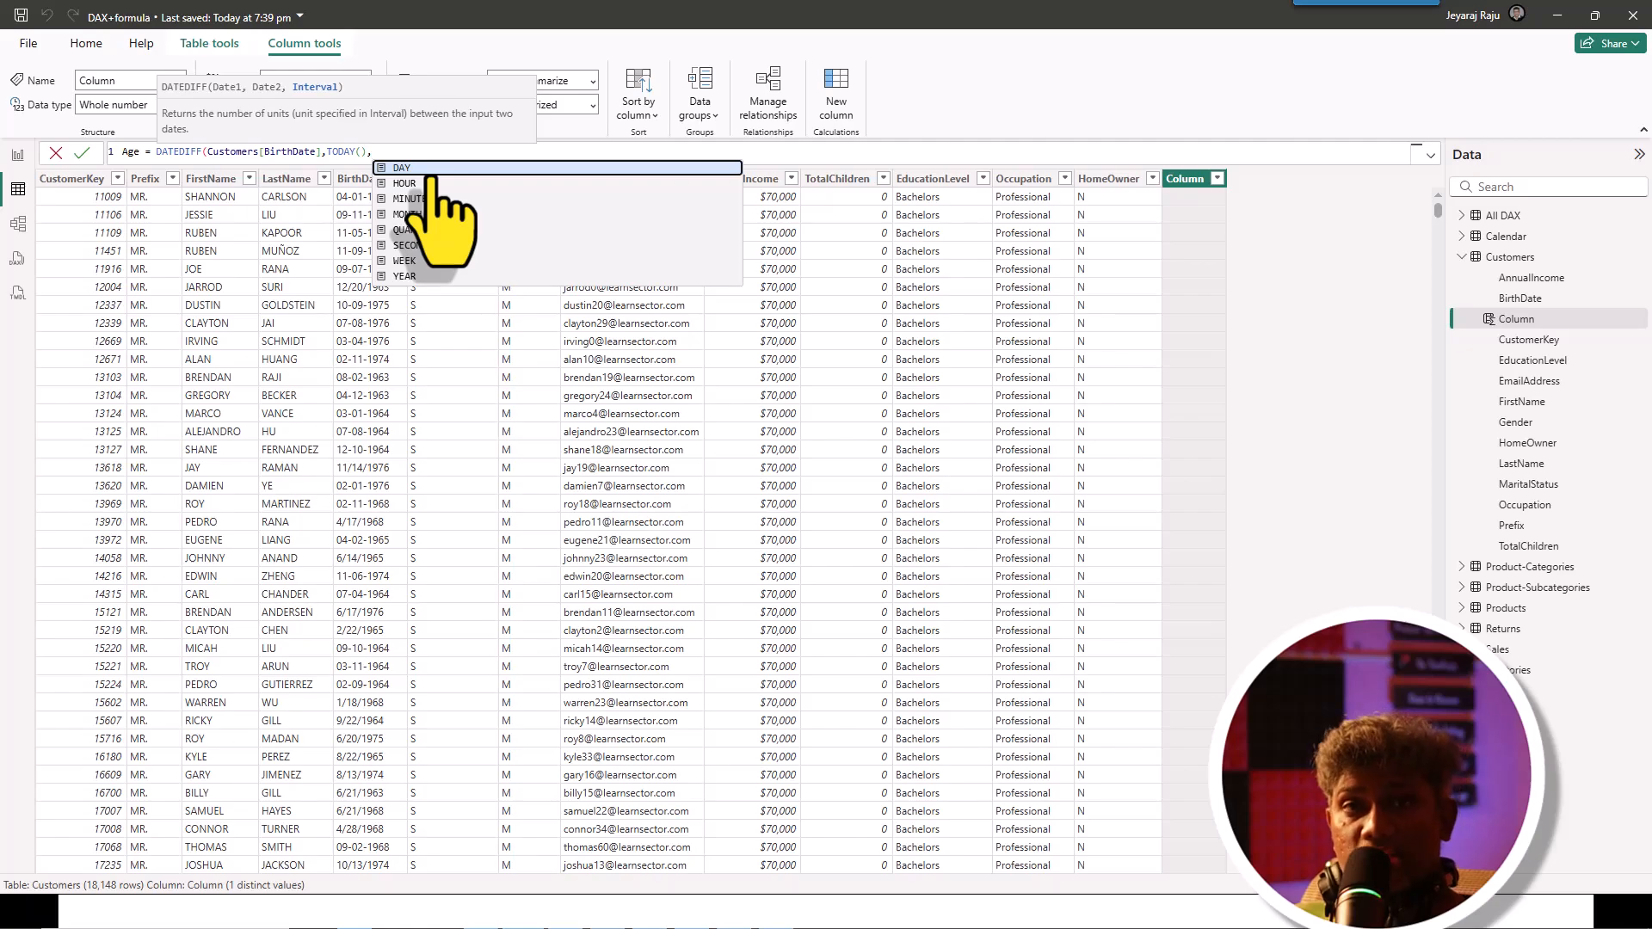
left_click(407, 277)
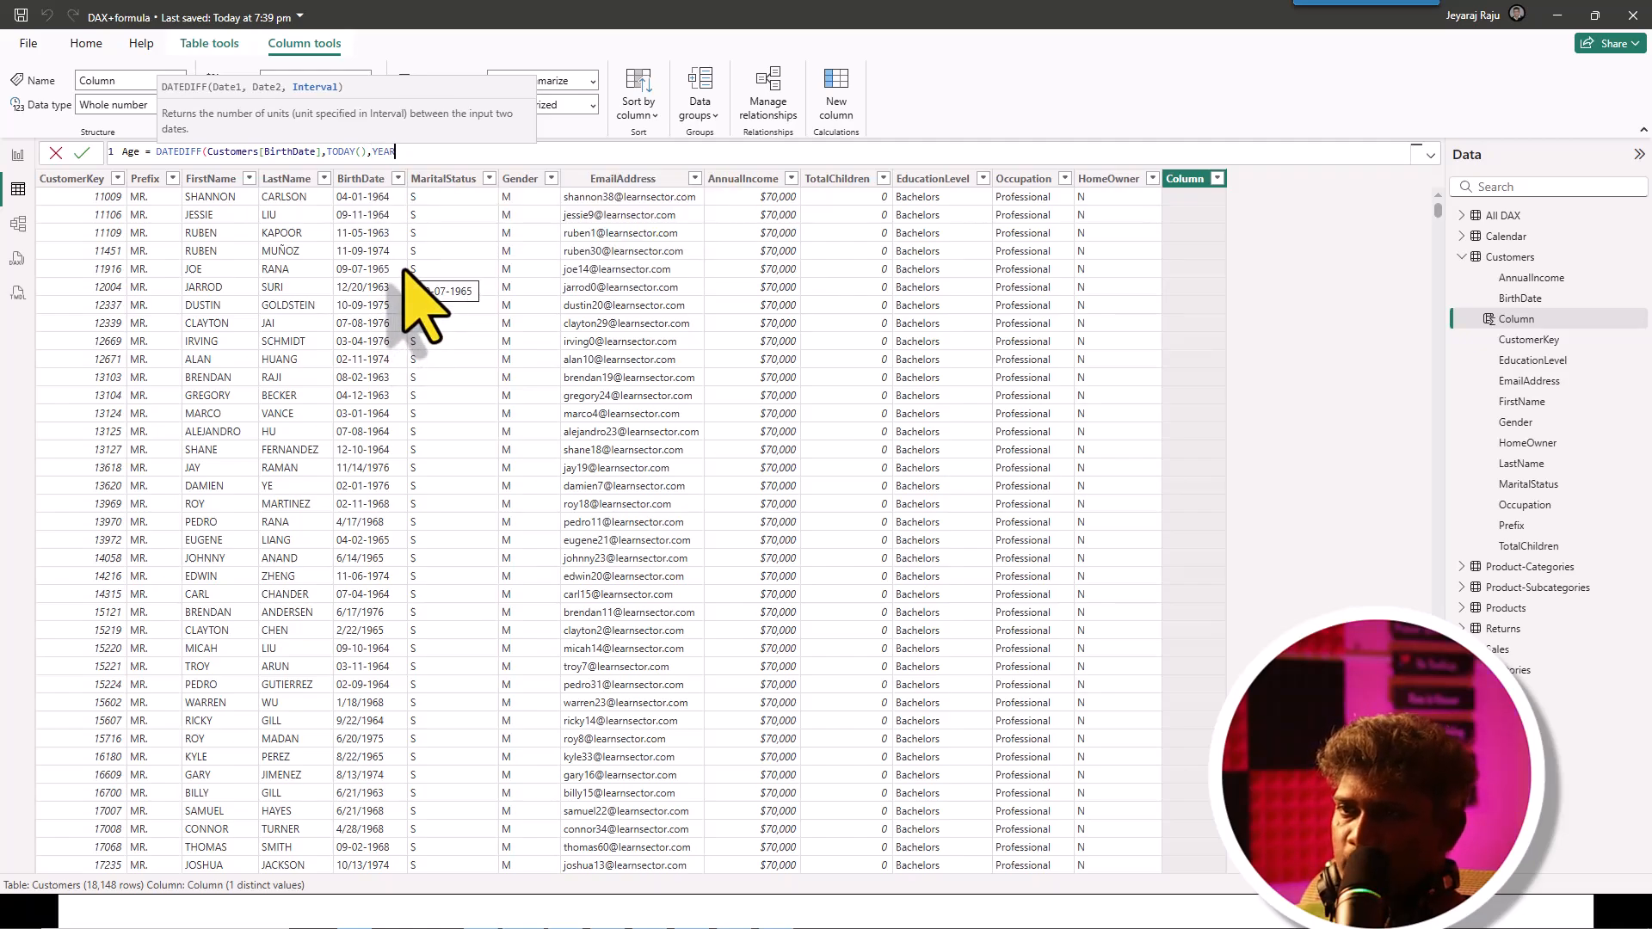
type(")")
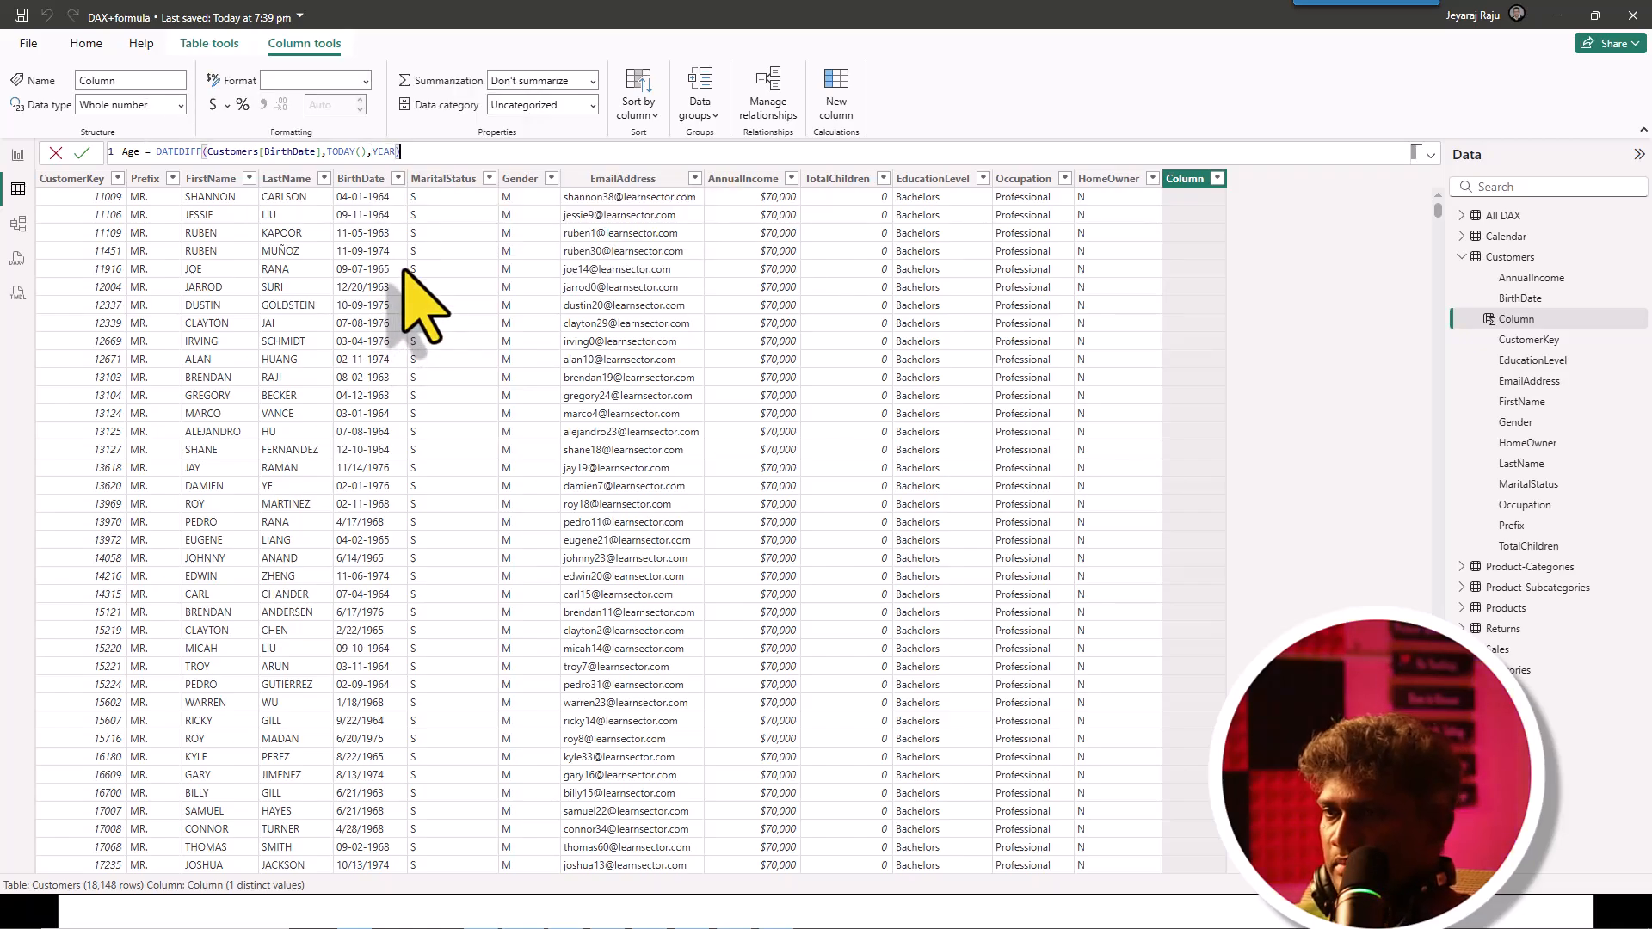
key("Return")
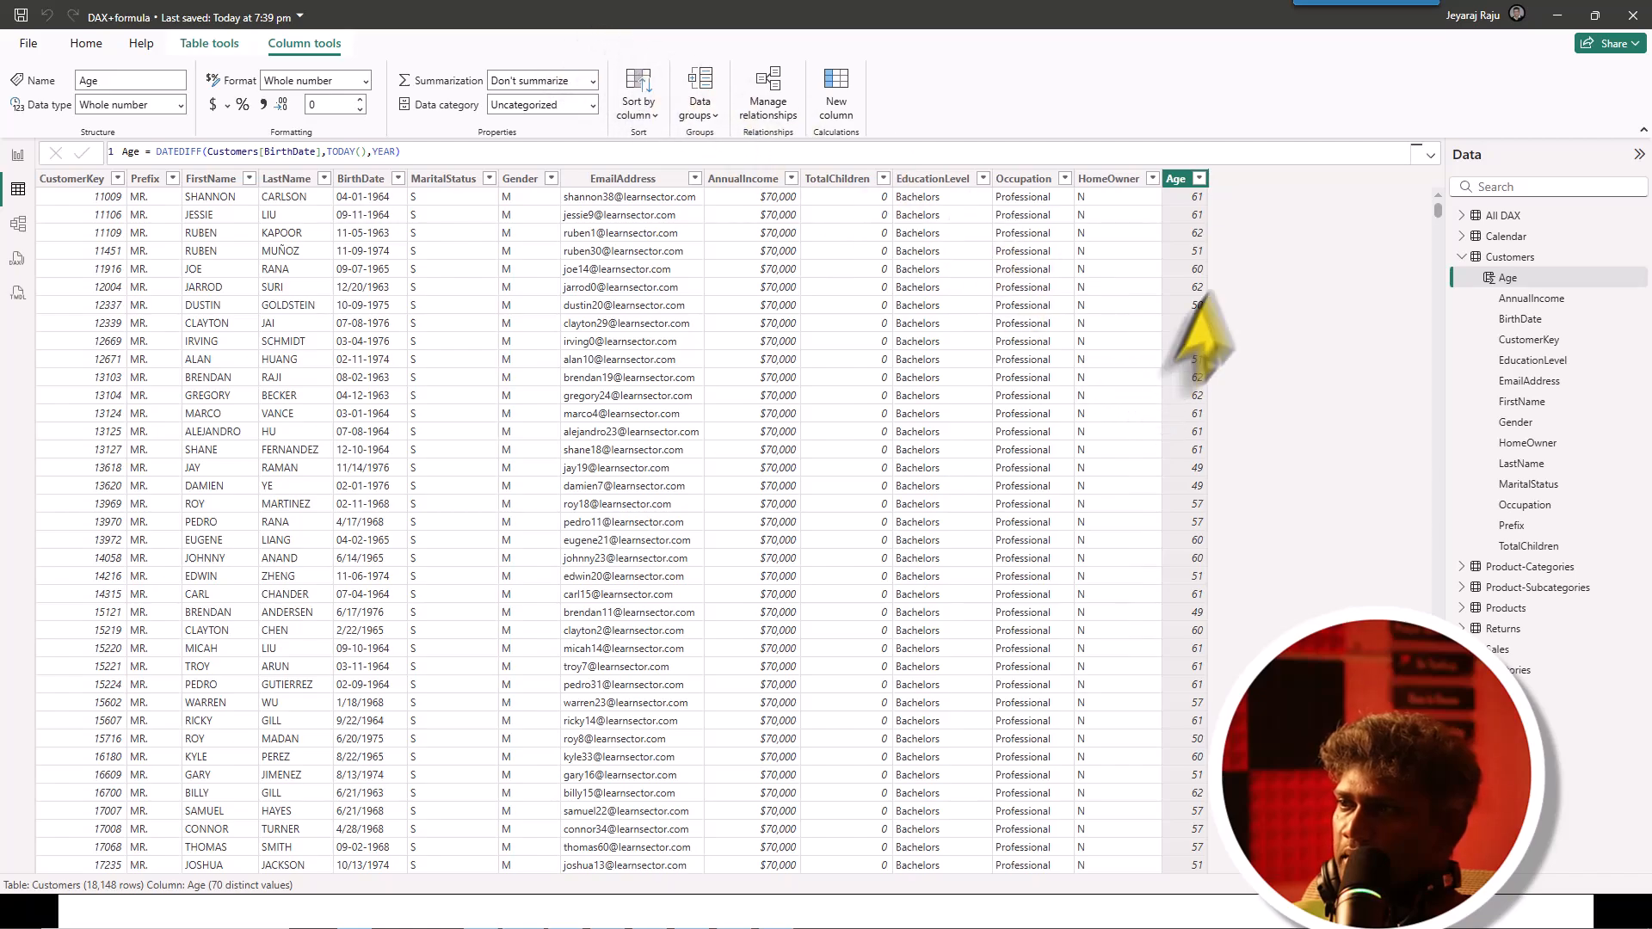